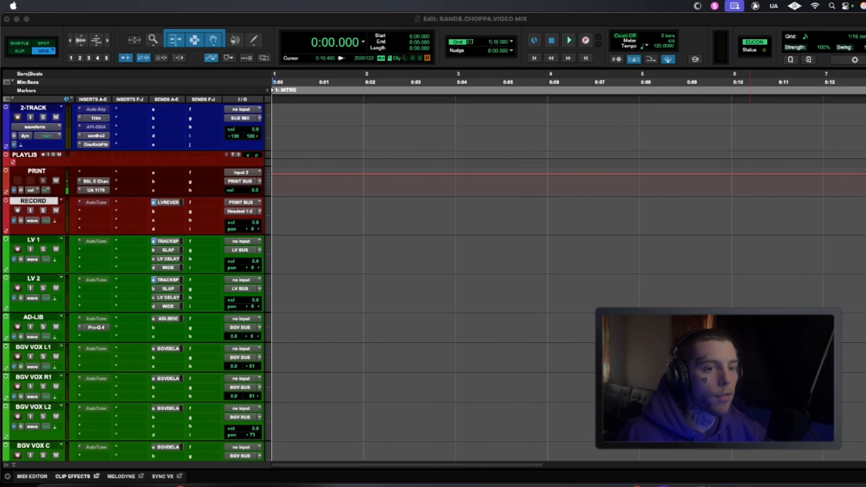
# Show the clip list and place the 2-TRACK_01 clip on the 2-TRACK track at the session start
pyautogui.click(865, 211)
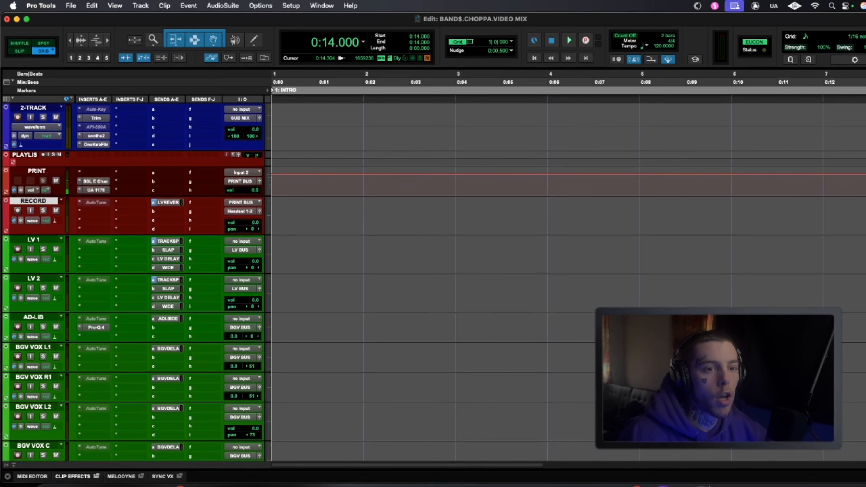
pyautogui.moveTo(865, 207); pyautogui.dragTo(767, 212)
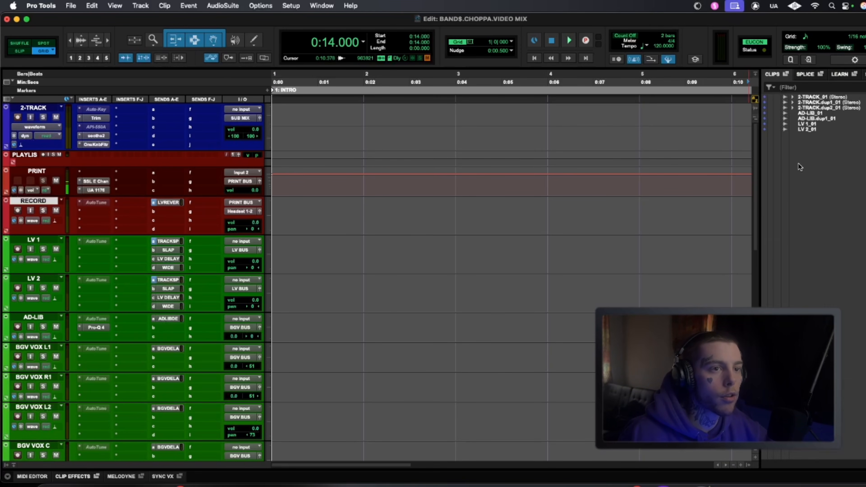
pyautogui.moveTo(825, 99); pyautogui.dragTo(70, 132)
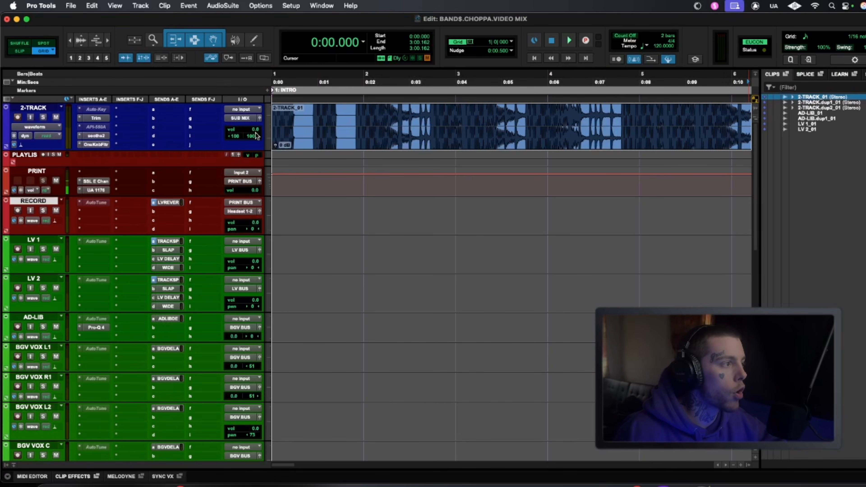
pyautogui.click(836, 103)
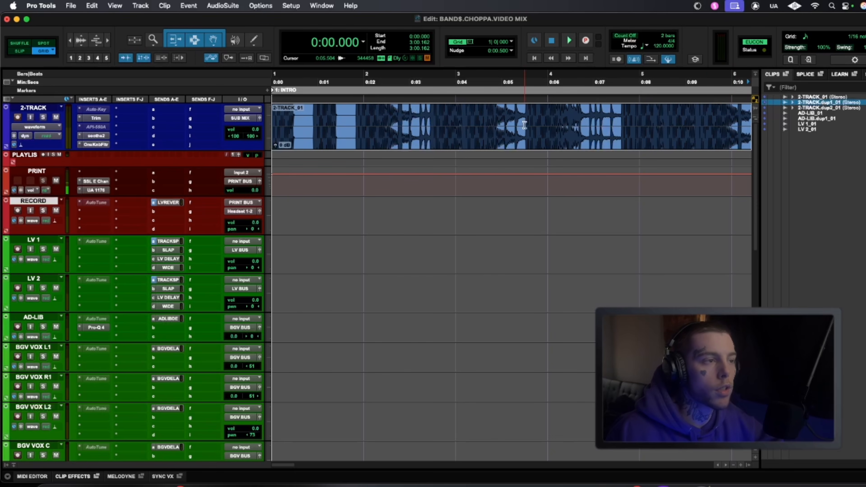
# Create two mono audio tracks below the 2-TRACK track, named 2-TRACK DUP and 2 TRACK DUP 2
pyautogui.click(45, 111)
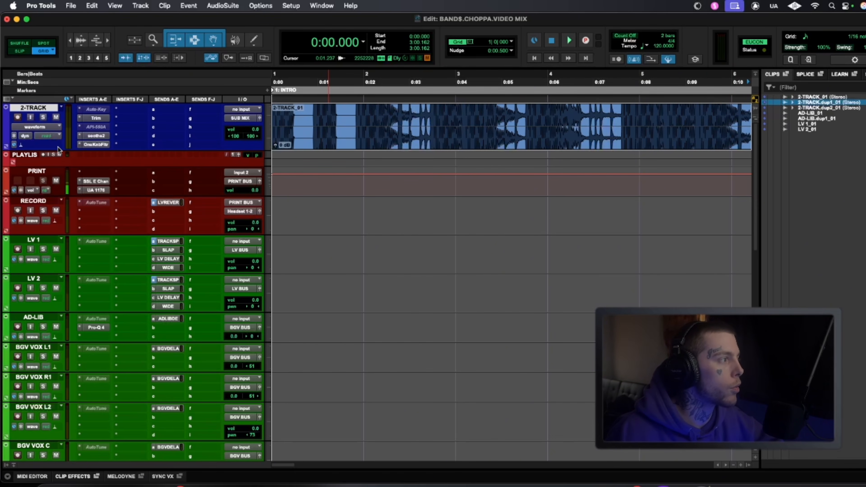
pyautogui.click(143, 6)
pyautogui.click(145, 20)
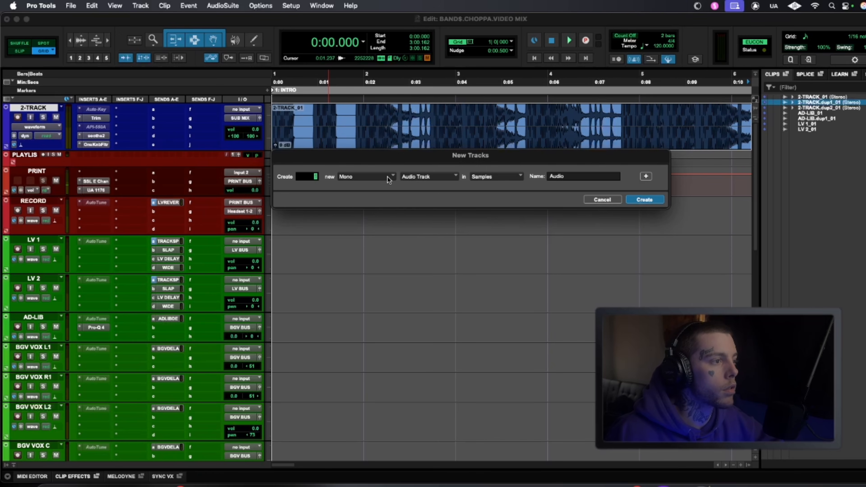
pyautogui.click(372, 182)
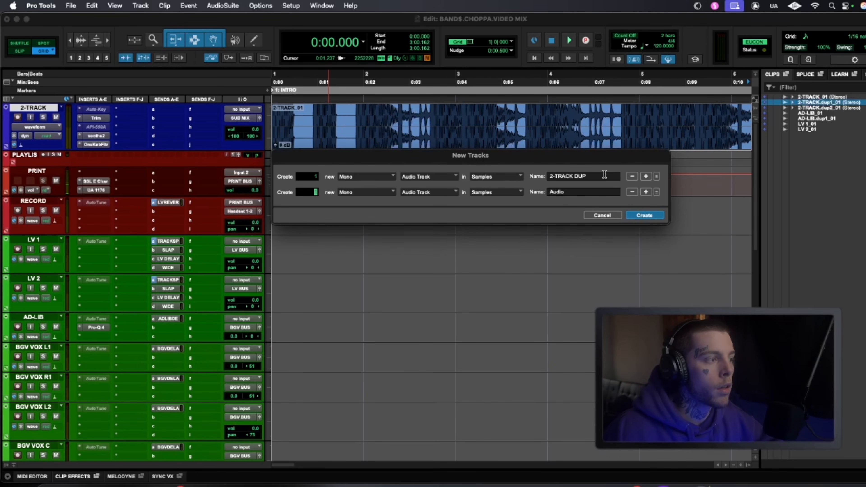
pyautogui.doubleClick(565, 192)
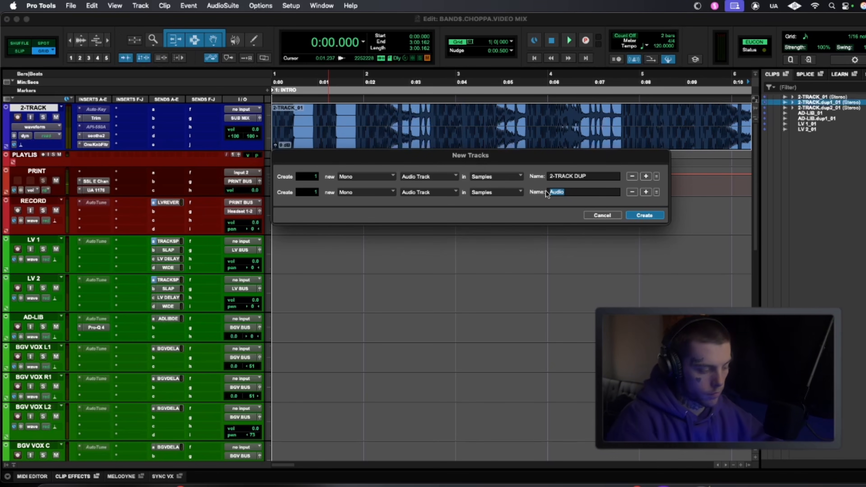
pyautogui.write('2 TRAC')
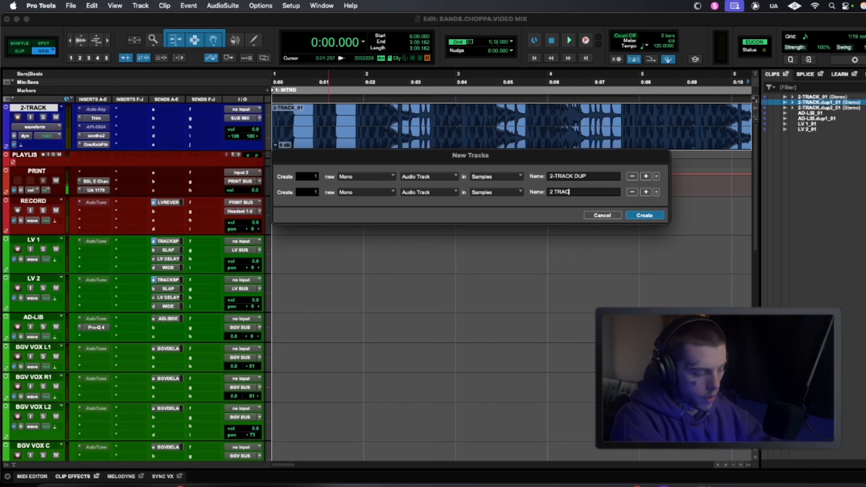
pyautogui.write('K DUP 2')
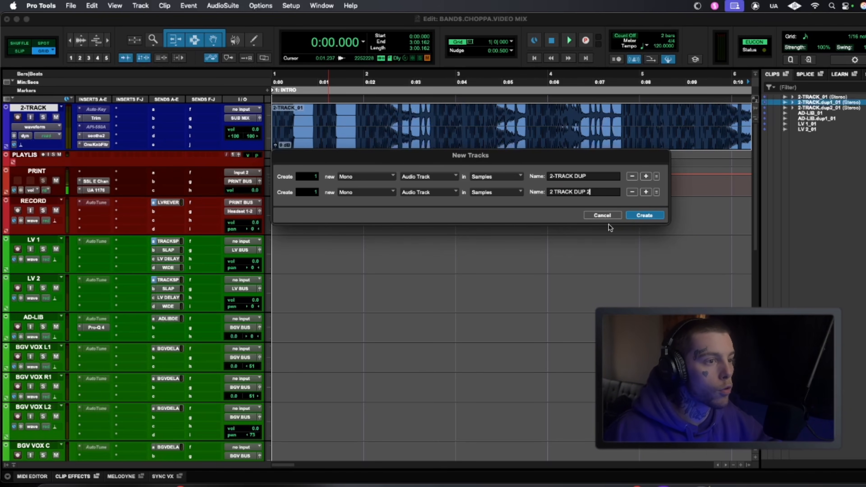
pyautogui.click(644, 216)
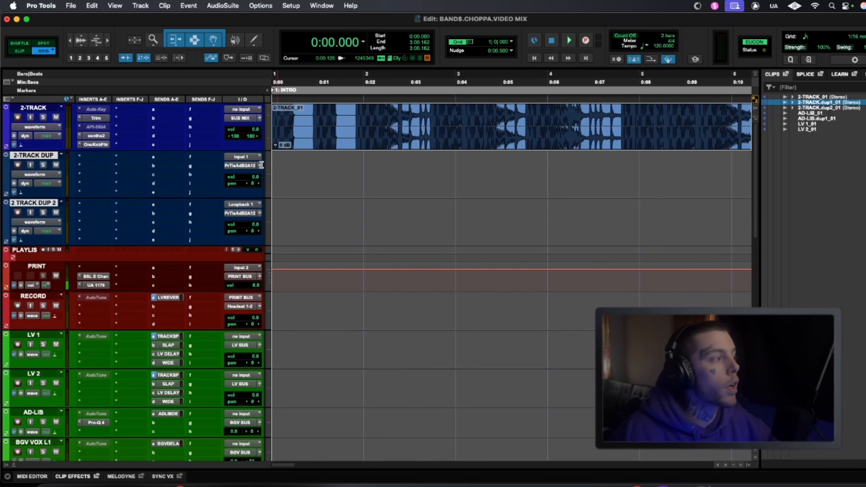
# Change the width of the 2-TRACK DUP track to Stereo
pyautogui.click(372, 209)
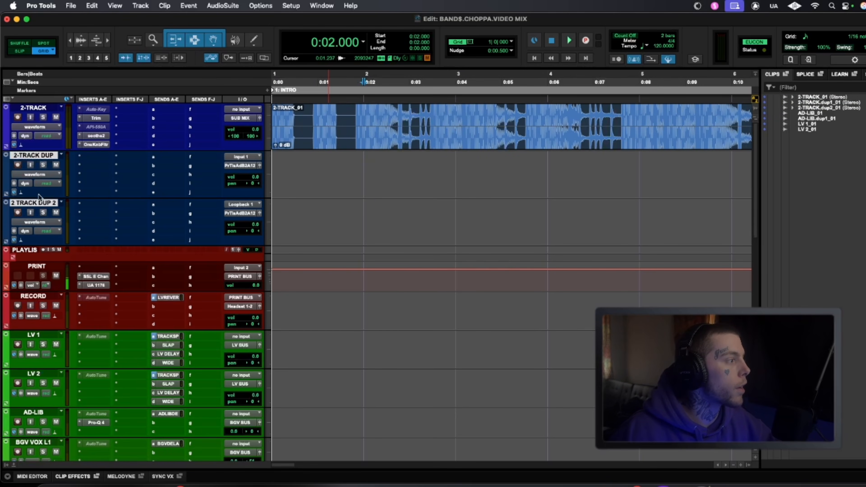
pyautogui.click(33, 250)
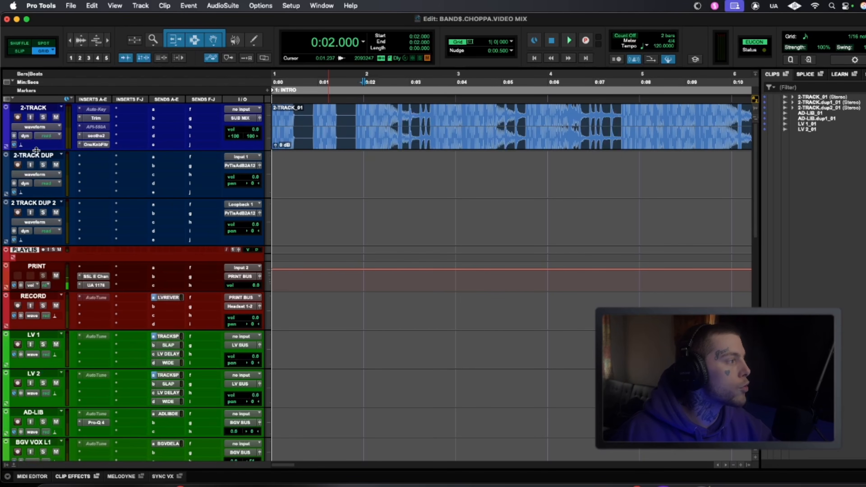
pyautogui.click(35, 159)
pyautogui.rightClick(36, 159)
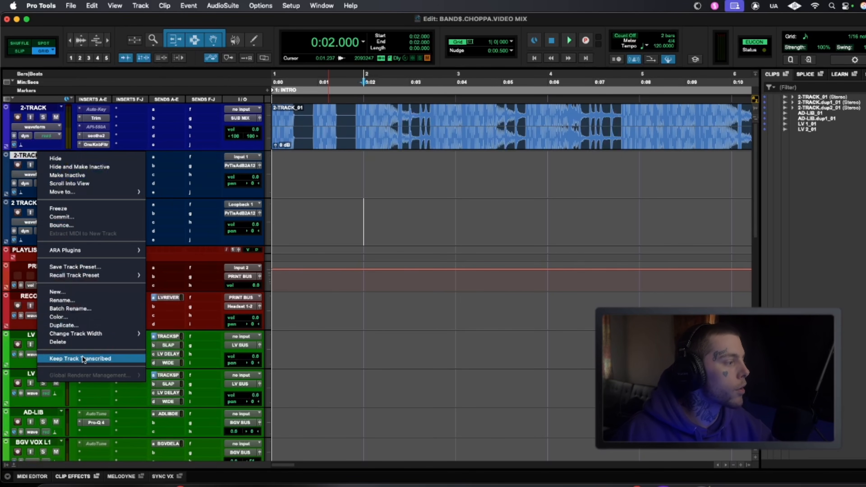
pyautogui.moveTo(88, 336)
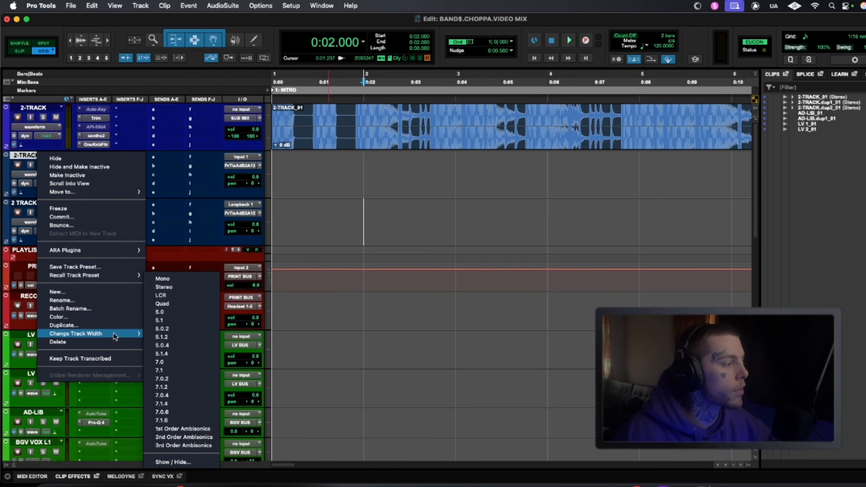
pyautogui.click(30, 157)
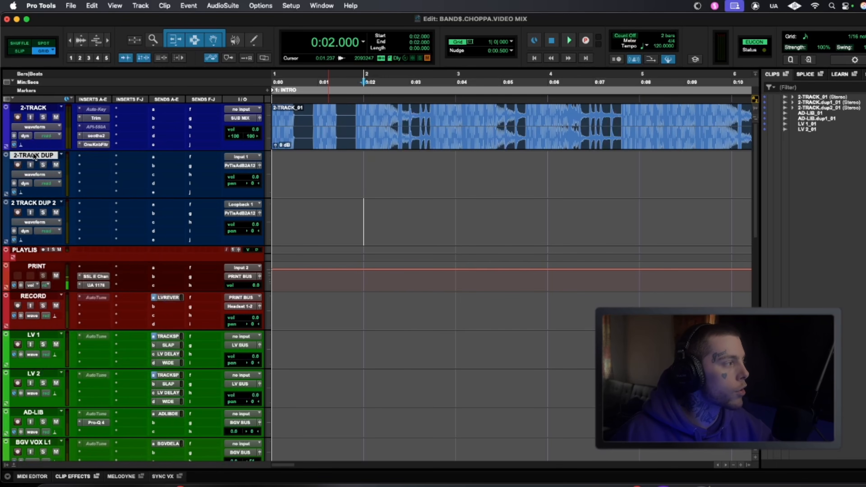
pyautogui.rightClick(27, 157)
pyautogui.moveTo(84, 335)
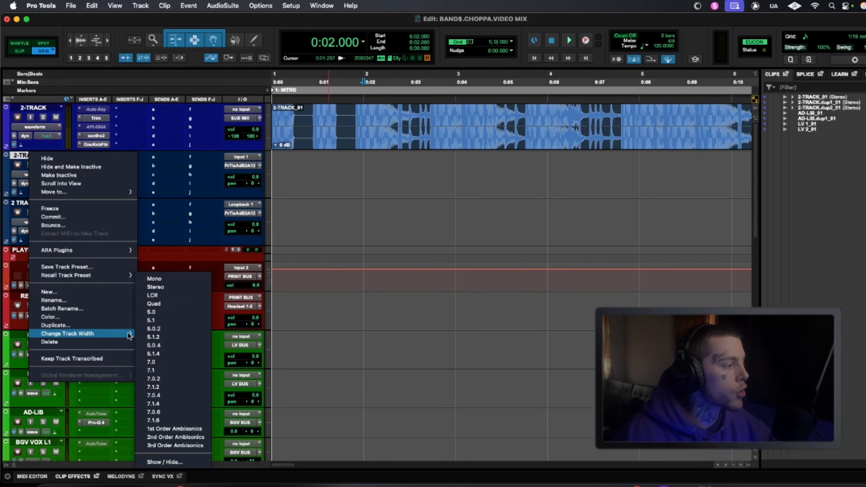
pyautogui.click(156, 287)
# Change the width of the 2 TRACK DUP 2 track to Stereo
pyautogui.rightClick(39, 204)
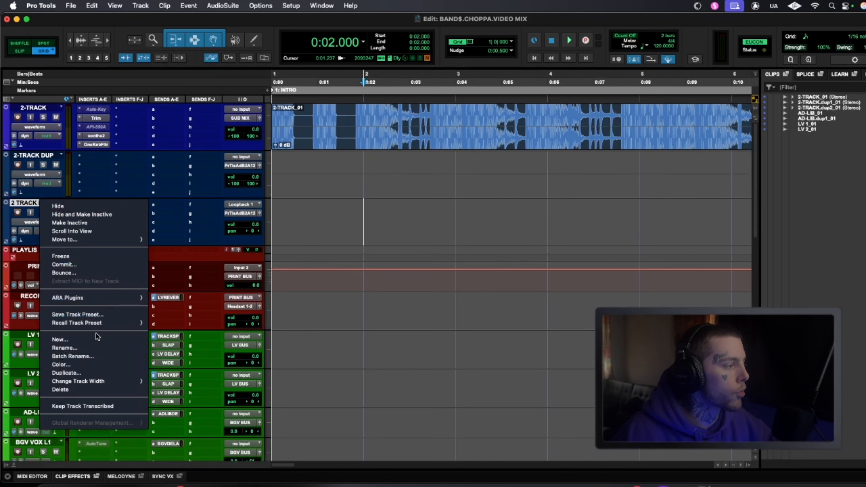
pyautogui.moveTo(102, 381)
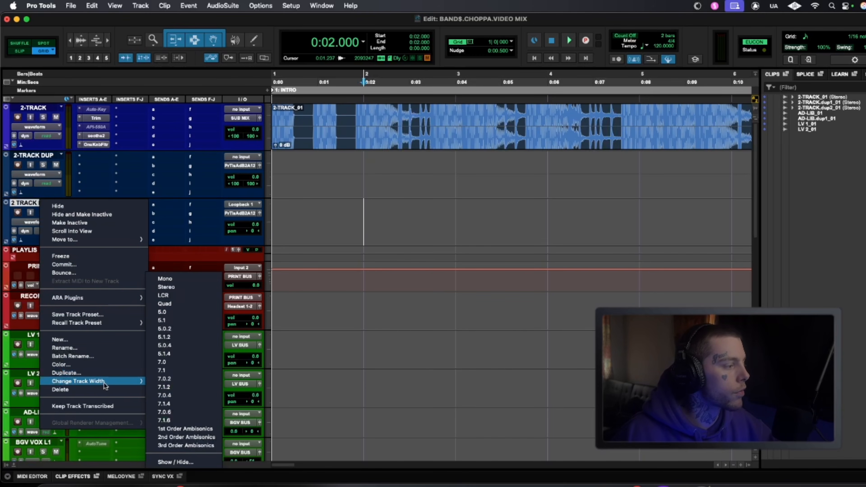
pyautogui.click(189, 288)
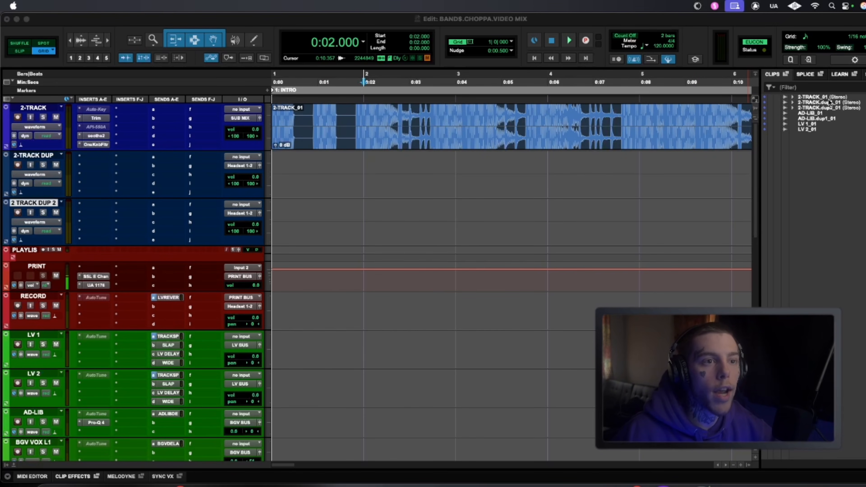
# Place 2-TRACK.dup1_01 on the 2-TRACK DUP track and 2-TRACK.dup2_01 on the 2 TRACK DUP 2 track at the session start
pyautogui.moveTo(830, 103); pyautogui.dragTo(298, 163)
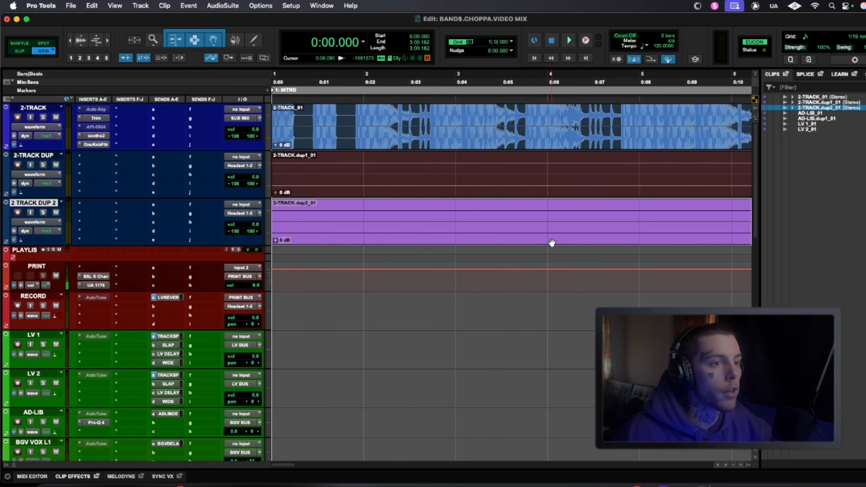
pyautogui.press('r')
pyautogui.press('r')
pyautogui.press('r')
pyautogui.press('r')
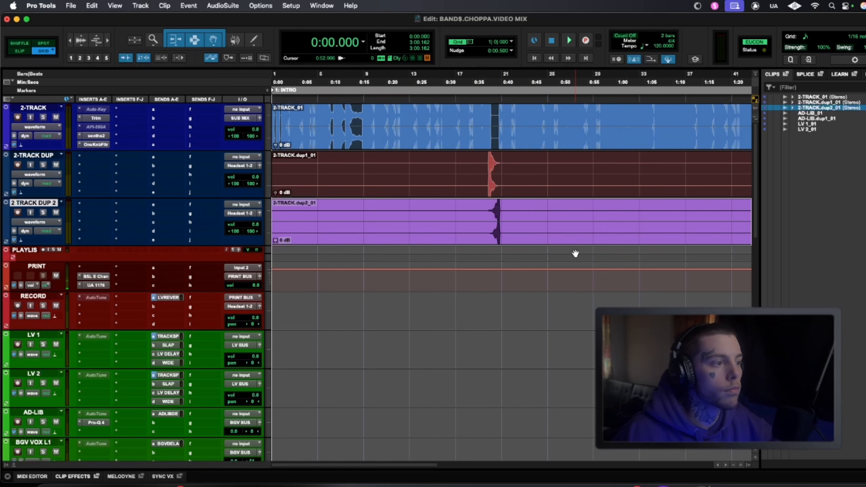
pyautogui.press('r')
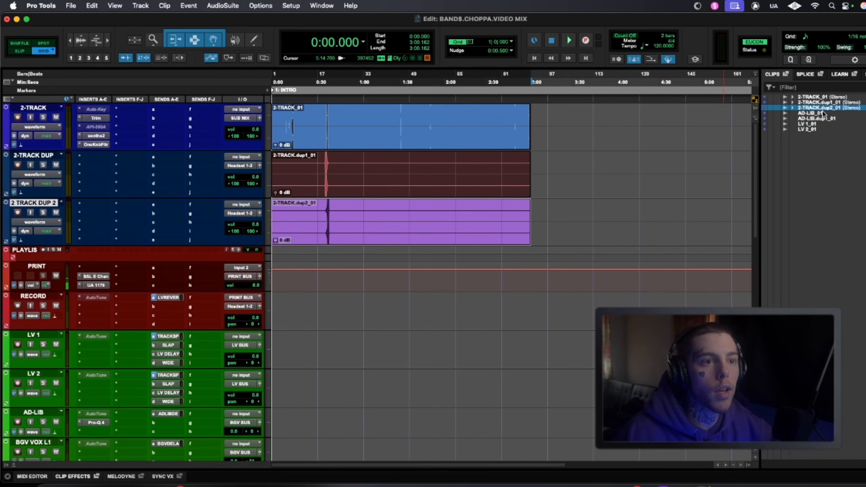
# Place the LV 1_01 clip on the LV 1 track and LV 2_01 on the LV 2 track at the session start
pyautogui.moveTo(815, 126); pyautogui.dragTo(274, 341)
pyautogui.moveTo(808, 129); pyautogui.dragTo(275, 385)
pyautogui.scroll(-2, 751, 200)
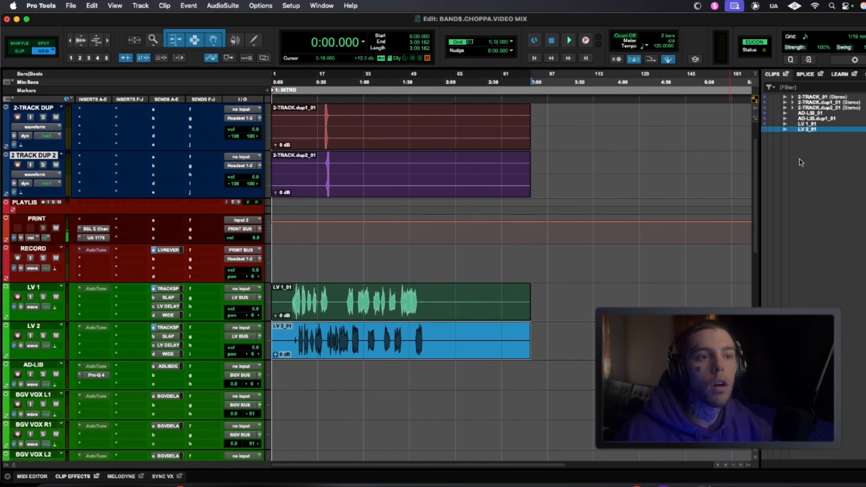
pyautogui.scroll(-2, 506, 300)
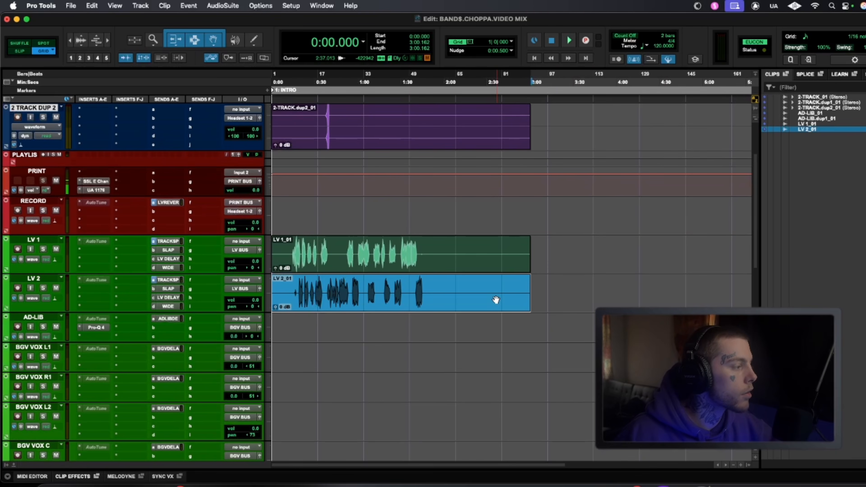
# Copy AD-LIB's Pro-Q 4 insert to BGV VOX L1, place AD-LIB_01 and AD-LIB.dup1_01 on those tracks at the start, and hide the clip list
pyautogui.moveTo(94, 327); pyautogui.dragTo(90, 357)
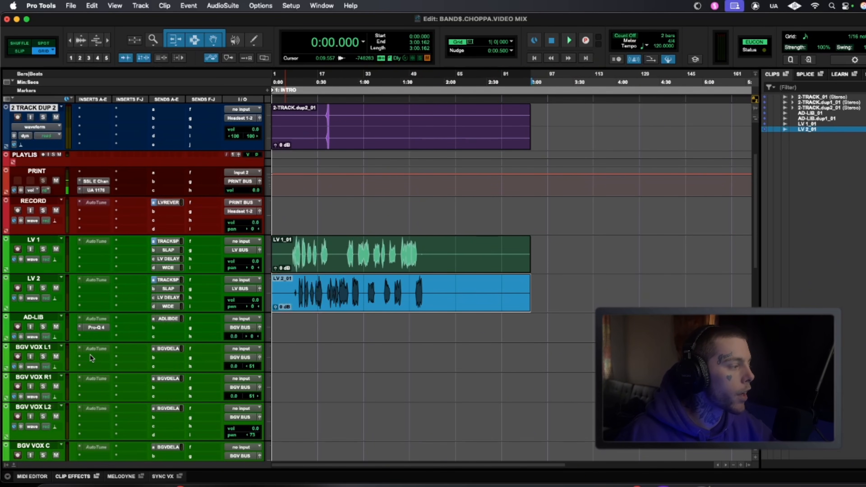
pyautogui.moveTo(815, 111); pyautogui.dragTo(277, 324)
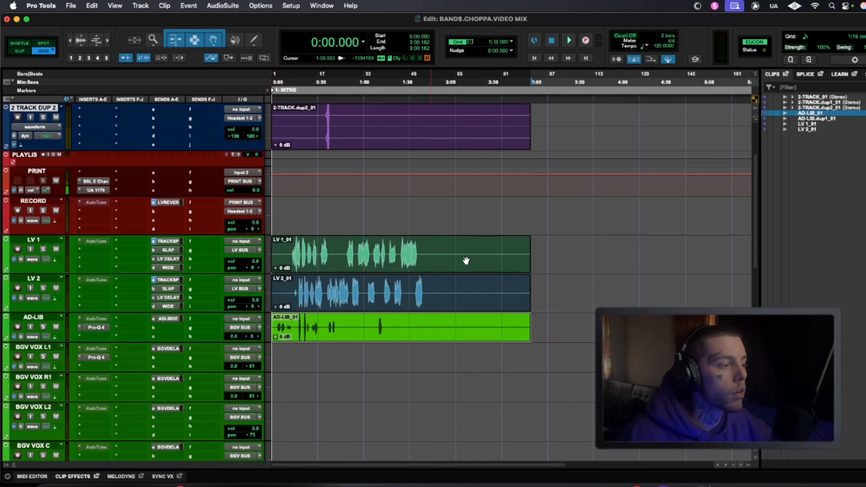
pyautogui.click(635, 278)
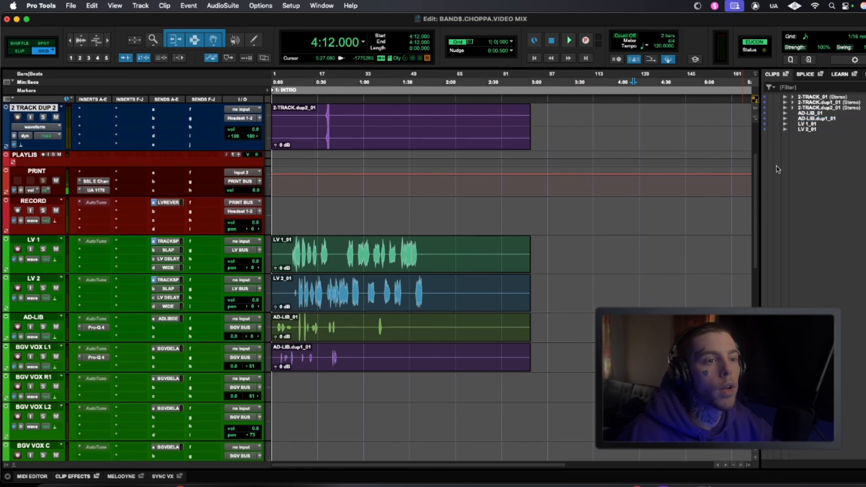
pyautogui.doubleClick(761, 182)
pyautogui.scroll(3, 376, 233)
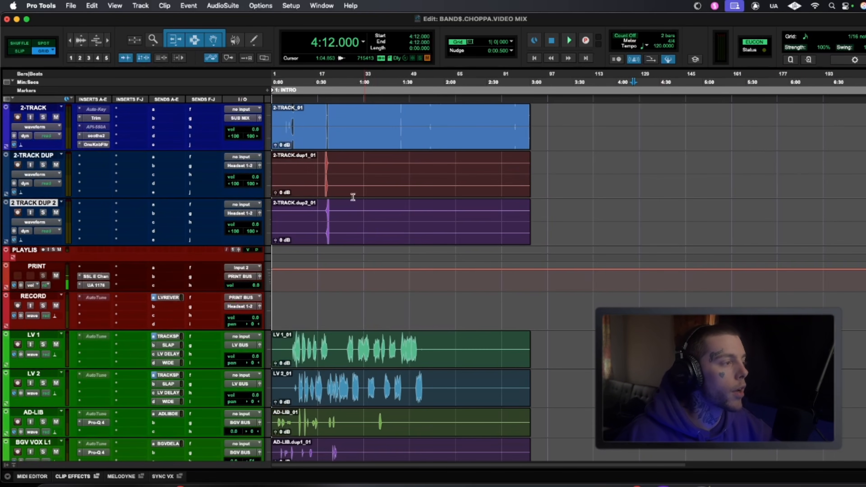
pyautogui.moveTo(274, 123); pyautogui.dragTo(280, 123)
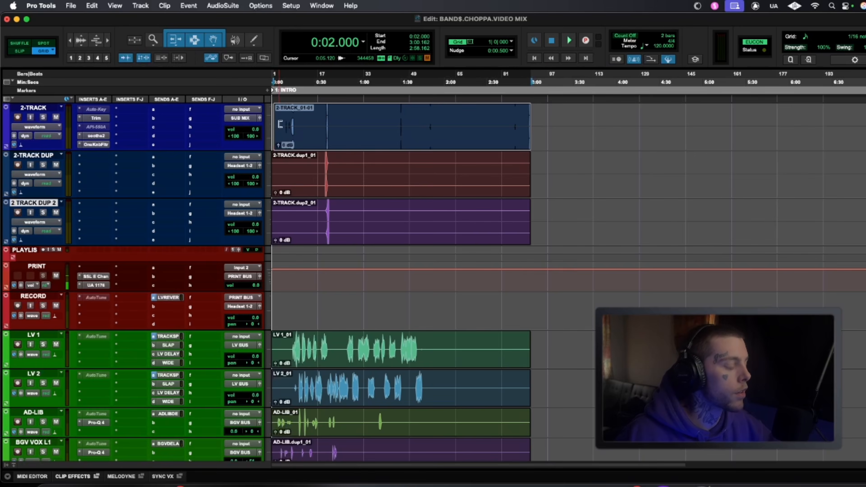
pyautogui.hotkey('ctrl', 'z')
# Play the session from the start and set the gain of the 2-TRACK track's Trim insert to about -10.9 dB
pyautogui.press('space')
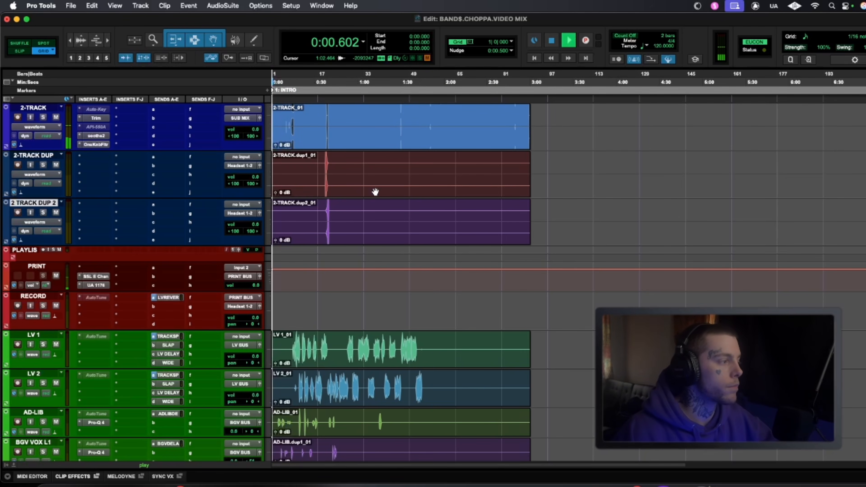
pyautogui.scroll(-3, 376, 200)
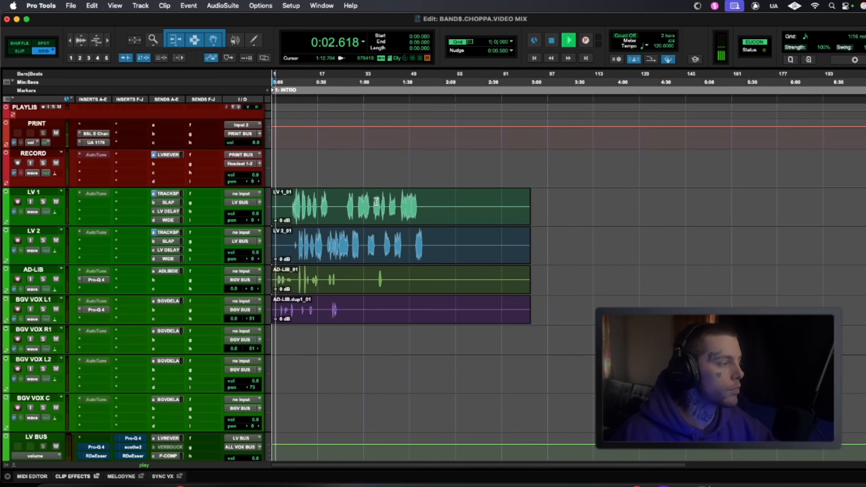
pyautogui.scroll(3, 377, 201)
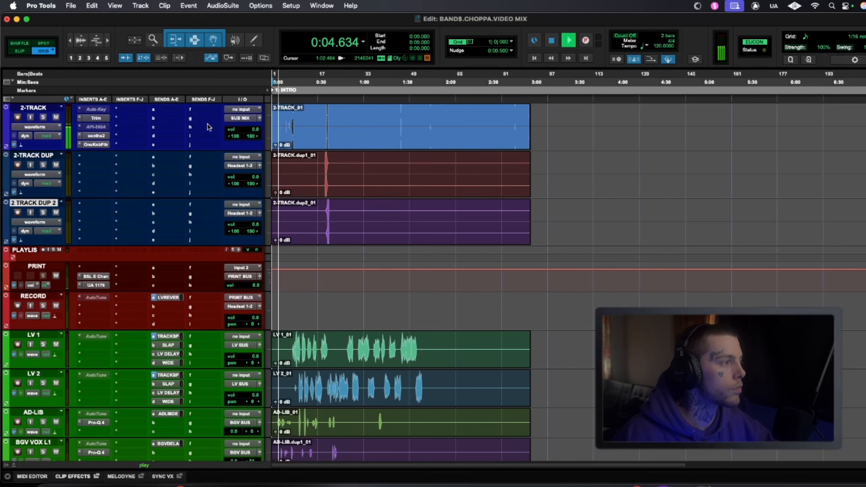
pyautogui.click(261, 118)
pyautogui.click(95, 118)
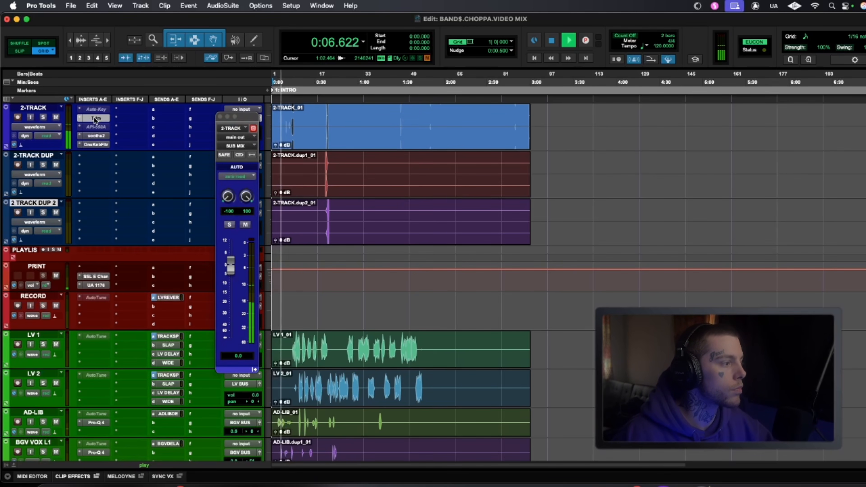
pyautogui.moveTo(479, 179); pyautogui.dragTo(476, 181)
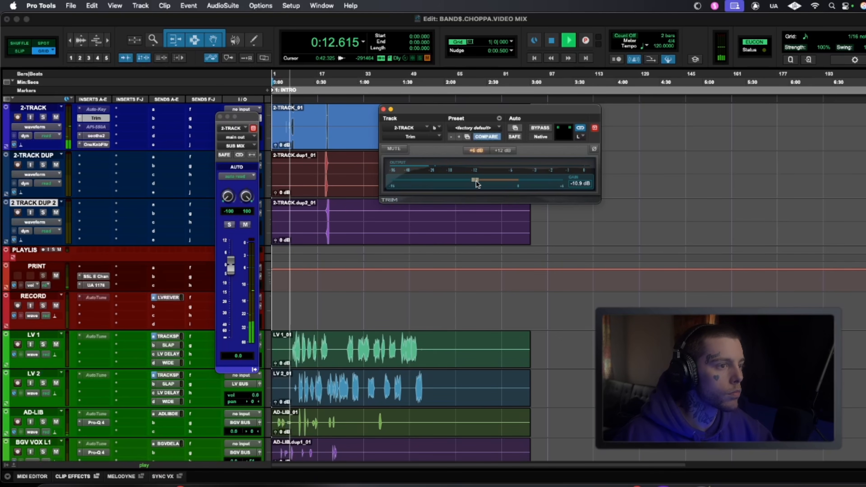
# Close the Trim plug-in and the 2-TRACK output window, listen on through the session, and stop playback
pyautogui.click(382, 109)
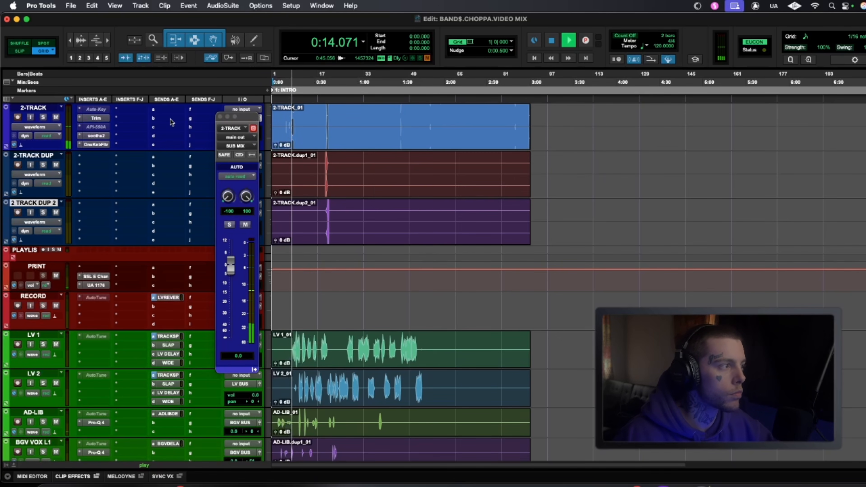
pyautogui.click(219, 117)
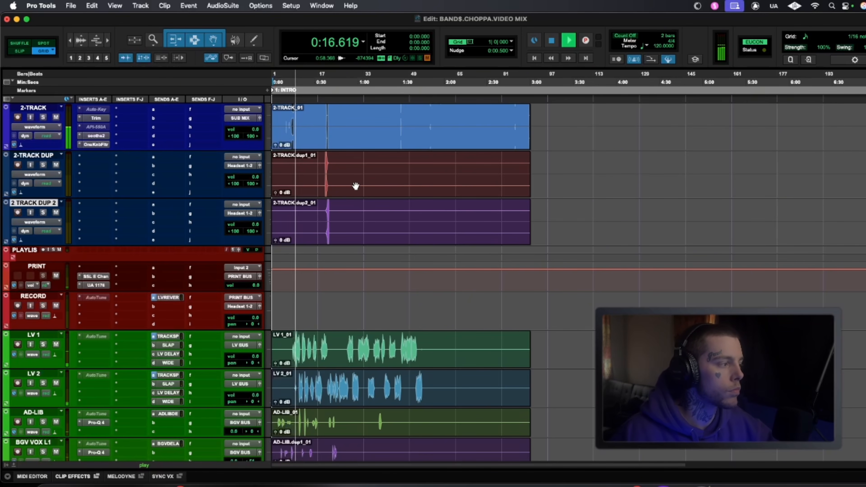
pyautogui.scroll(-10, 364, 286)
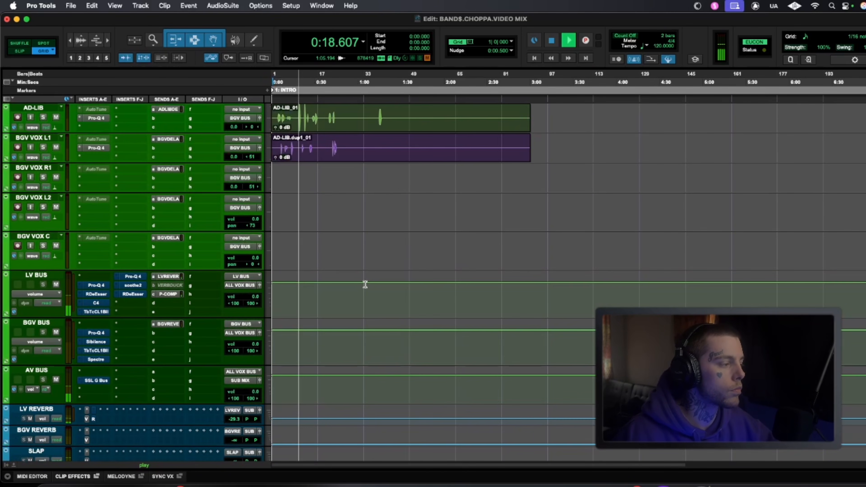
pyautogui.scroll(10, 365, 284)
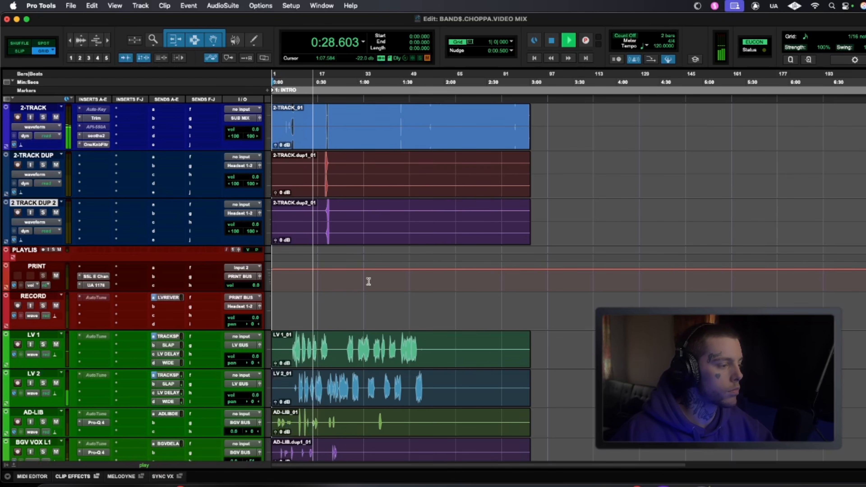
pyautogui.press('space')
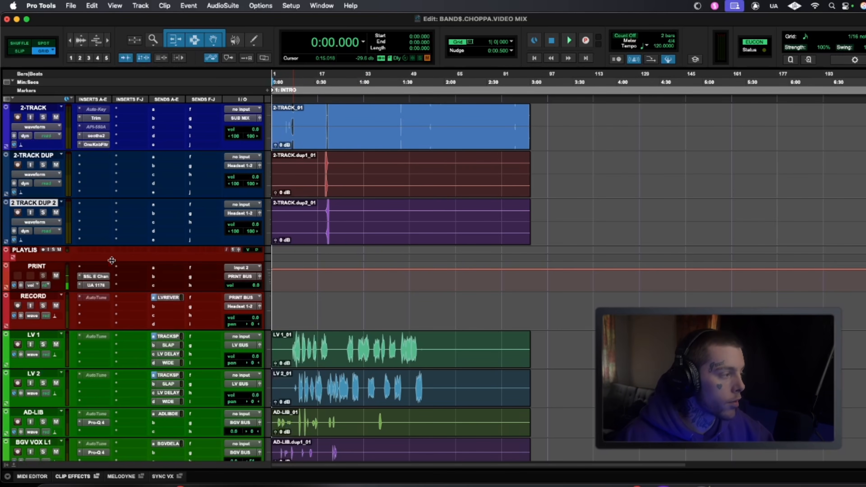
# Inspect the SSL E Channel Strip and UA 1176 compressor settings on the PRINT track, then close the plug-in window
pyautogui.click(99, 277)
pyautogui.moveTo(478, 76); pyautogui.dragTo(466, 24)
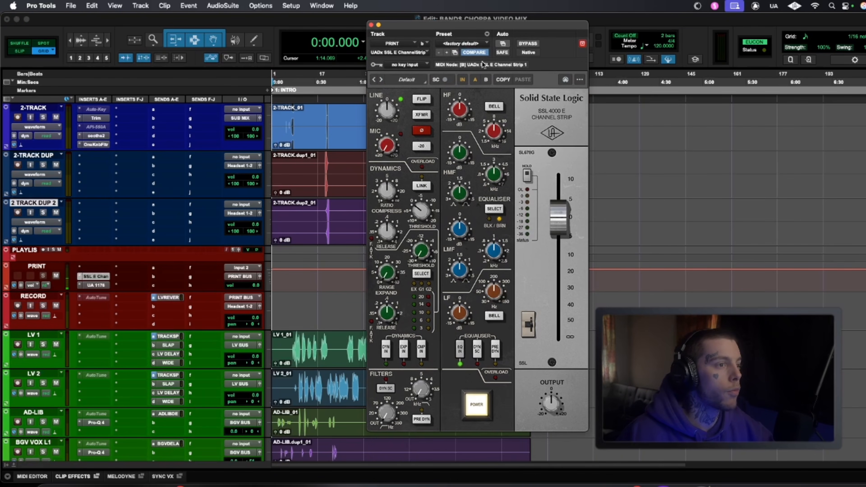
pyautogui.click(95, 286)
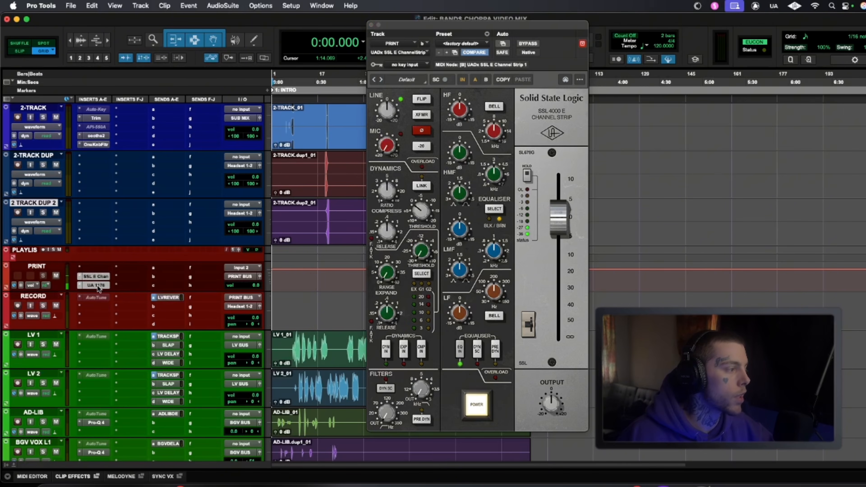
pyautogui.moveTo(570, 26); pyautogui.dragTo(488, 94)
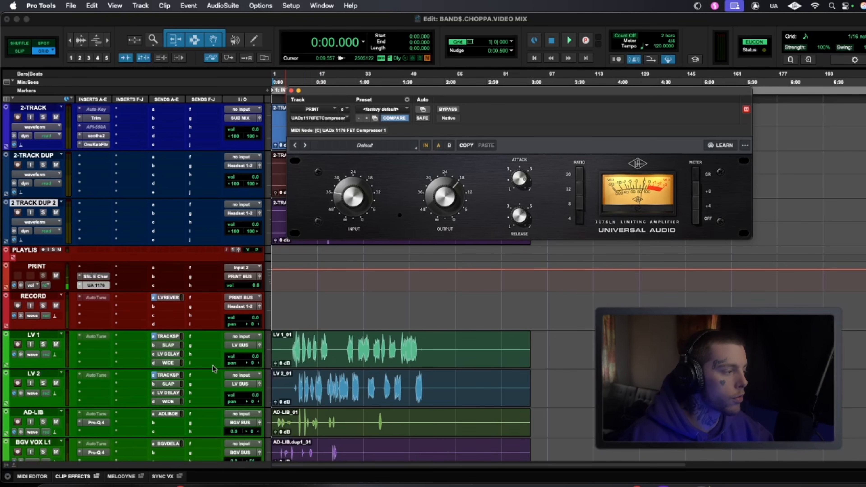
pyautogui.scroll(-5, 443, 290)
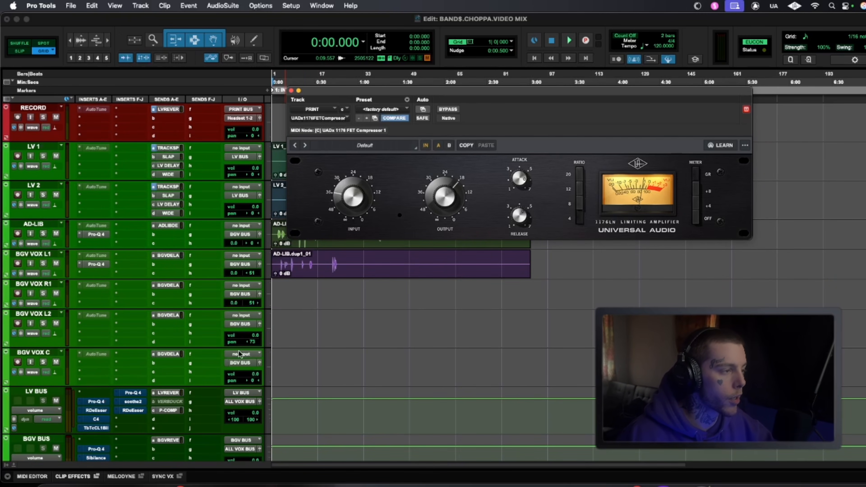
pyautogui.scroll(5, 443, 307)
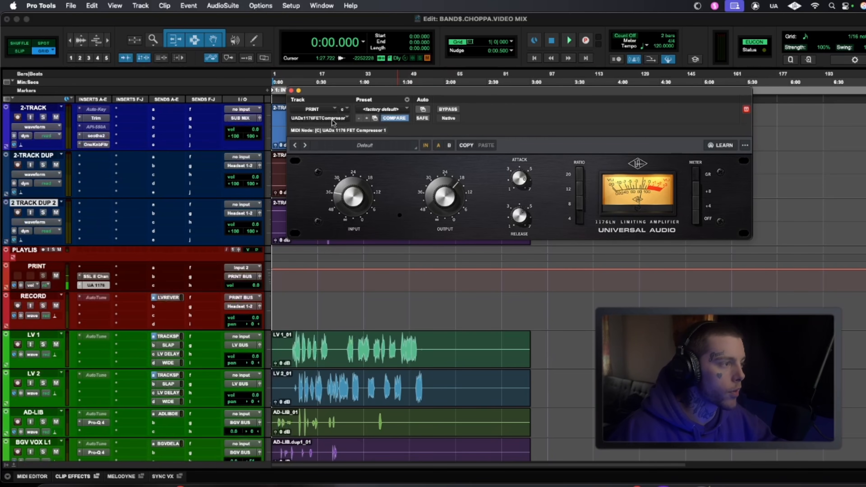
pyautogui.click(291, 90)
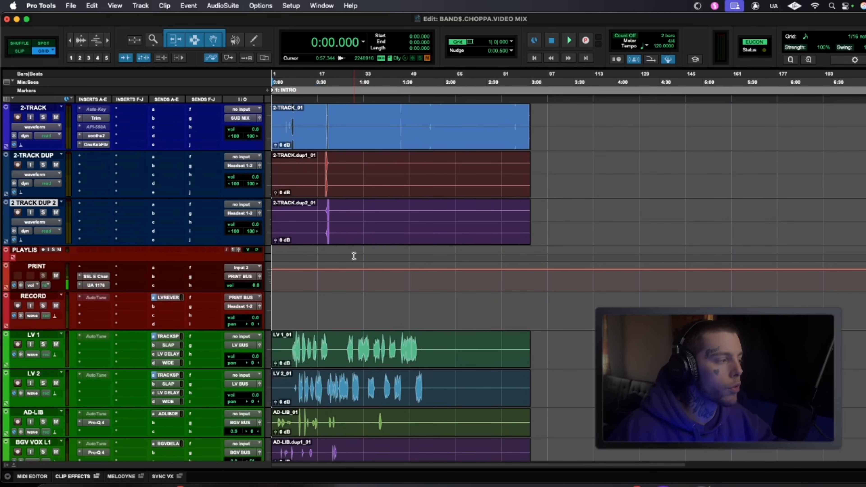
pyautogui.scroll(-4, 320, 309)
pyautogui.scroll(4, 324, 312)
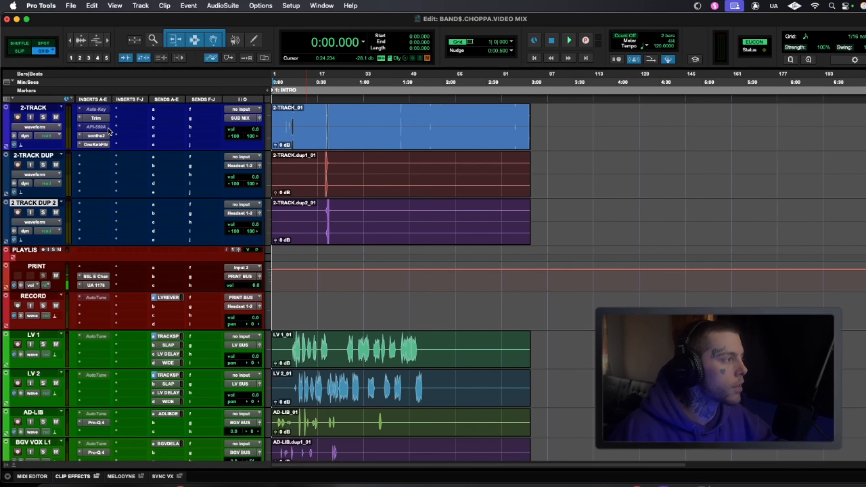
# Review the soothe2 settings and the Trim gain on the 2-TRACK track, closing each plug-in after viewing
pyautogui.click(96, 136)
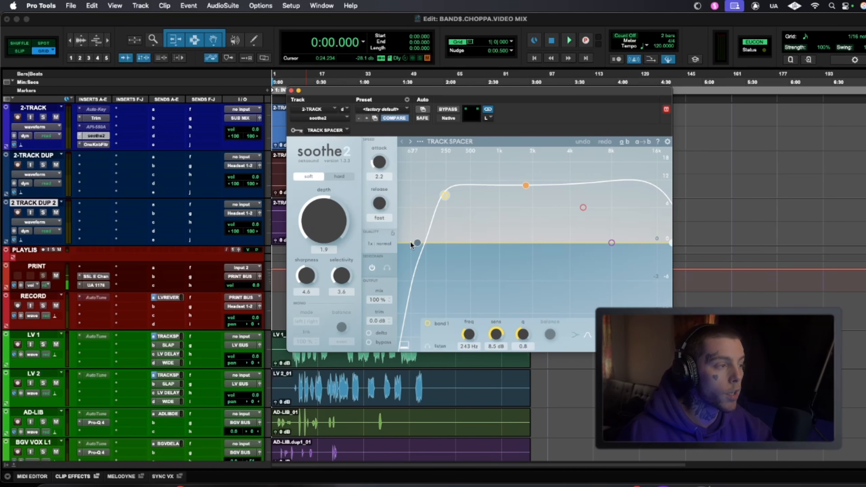
pyautogui.click(291, 90)
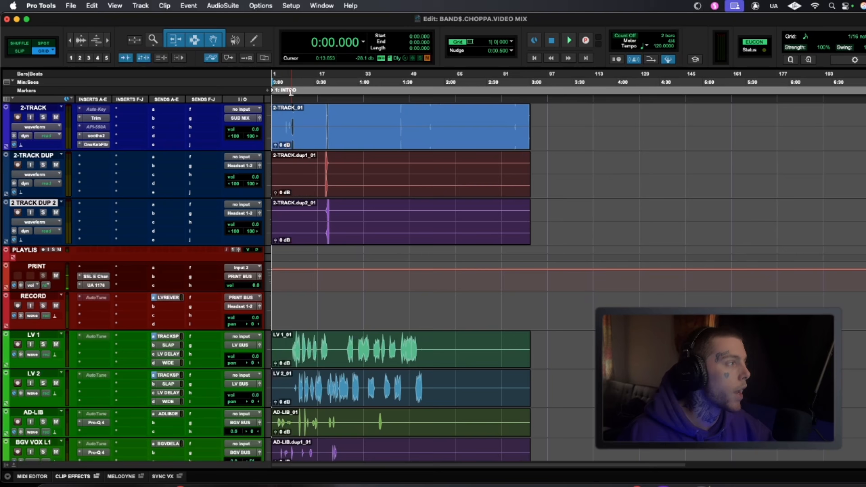
pyautogui.click(97, 117)
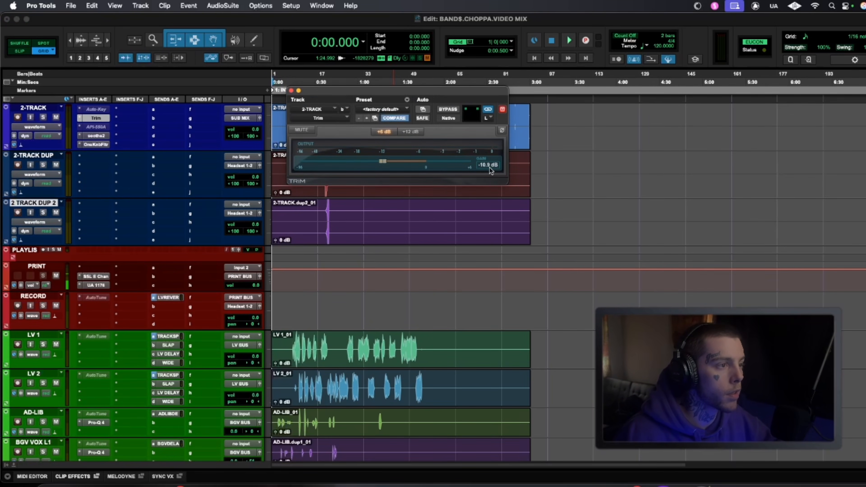
pyautogui.click(291, 90)
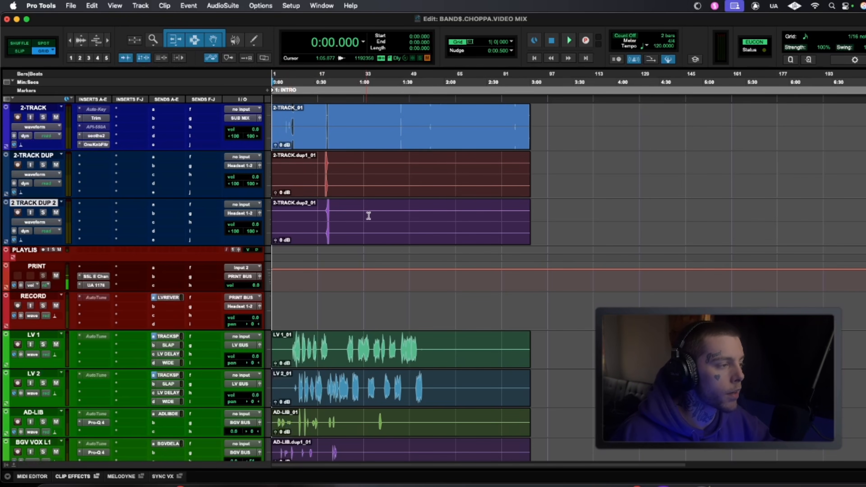
# Delete the PLAYLIS, PRINT and RECORD tracks from the session
pyautogui.scroll(-5, 384, 258)
pyautogui.scroll(3, 117, 190)
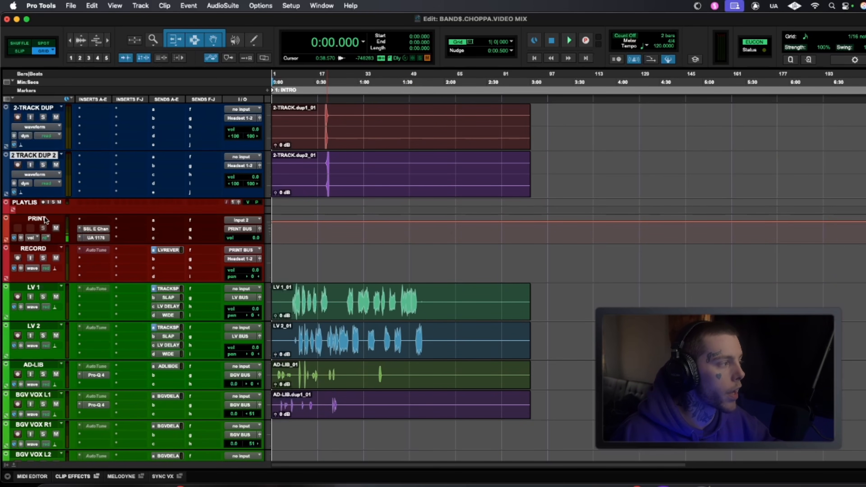
pyautogui.click(26, 202)
pyautogui.rightClick(40, 240)
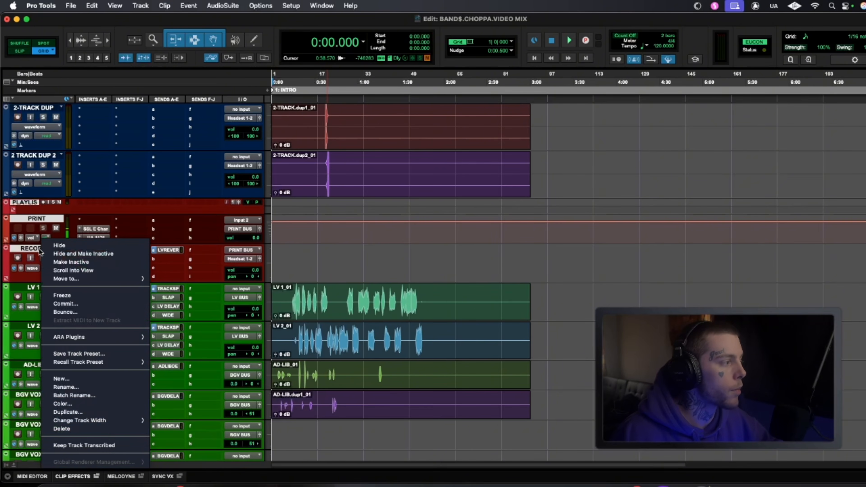
pyautogui.click(104, 428)
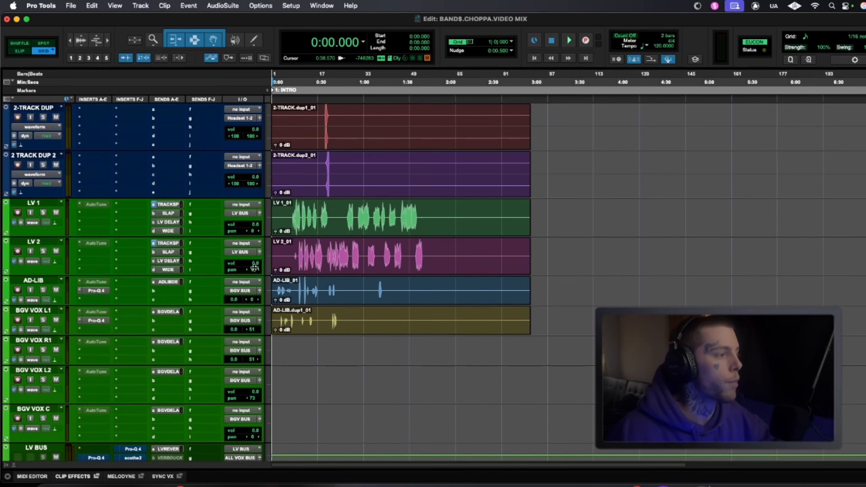
# Select the three 2-TRACK clips and recolor the 2-TRACK, 2-TRACK DUP and 2 TRACK DUP 2 tracks the same bright blue-violet
pyautogui.scroll(2, 388, 225)
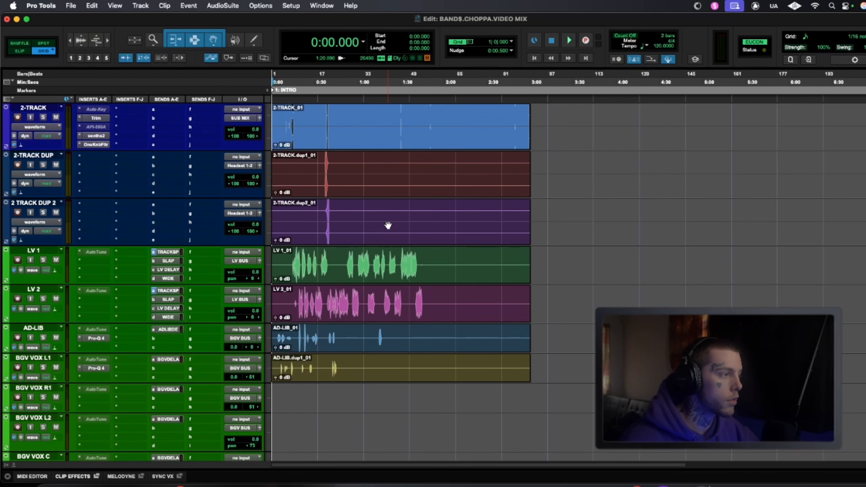
pyautogui.moveTo(542, 123); pyautogui.dragTo(269, 235)
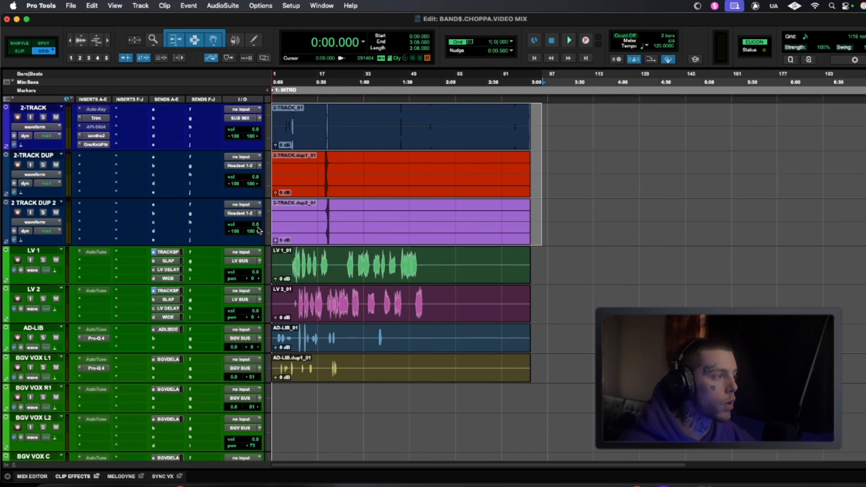
pyautogui.click(44, 107)
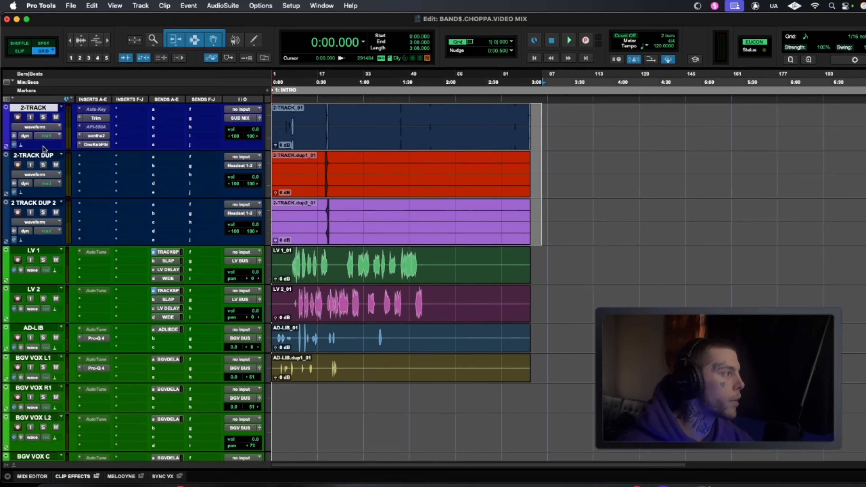
pyautogui.keyDown('shift'); pyautogui.click(42, 202); pyautogui.keyUp('shift')
pyautogui.doubleClick(7, 169)
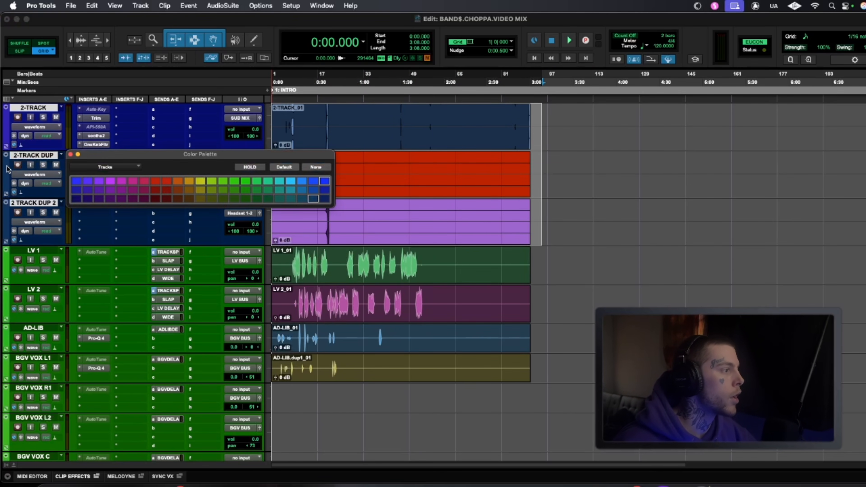
pyautogui.click(71, 154)
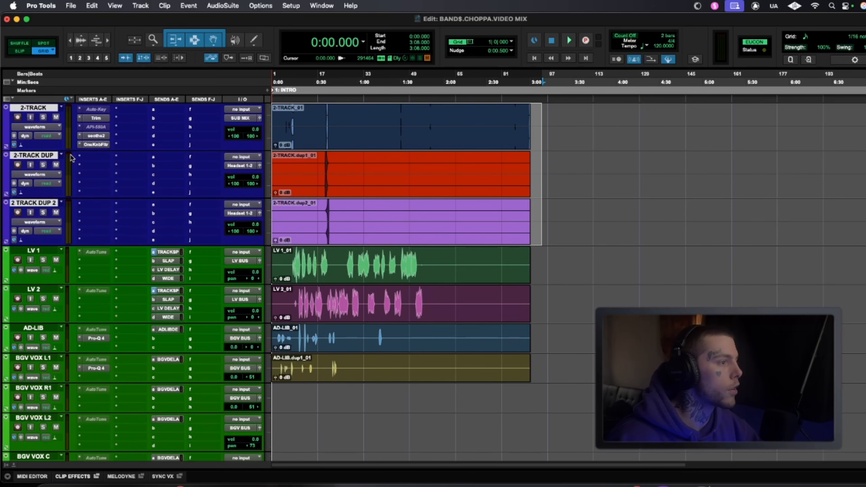
# Color the selected clips on the three 2-TRACK tracks blue-violet and clear the selection
pyautogui.rightClick(447, 171)
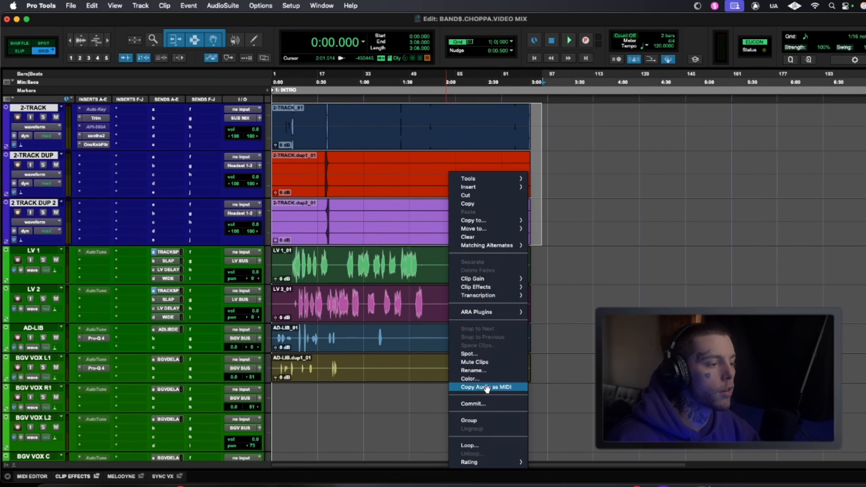
pyautogui.click(470, 378)
pyautogui.click(458, 248)
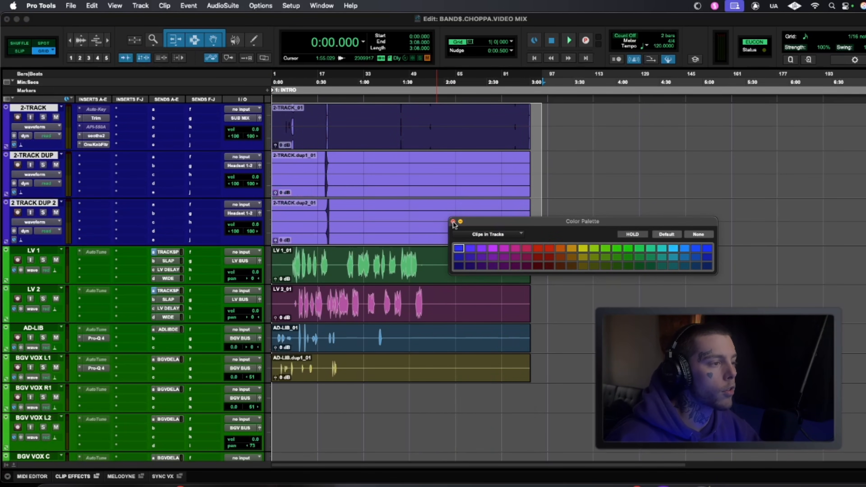
pyautogui.click(453, 222)
pyautogui.click(625, 222)
# Color the LV 1_01, LV 2_01, AD-LIB_01 and AD-LIB.dup1_01 clips light green to match their vocal tracks
pyautogui.scroll(-2, 580, 225)
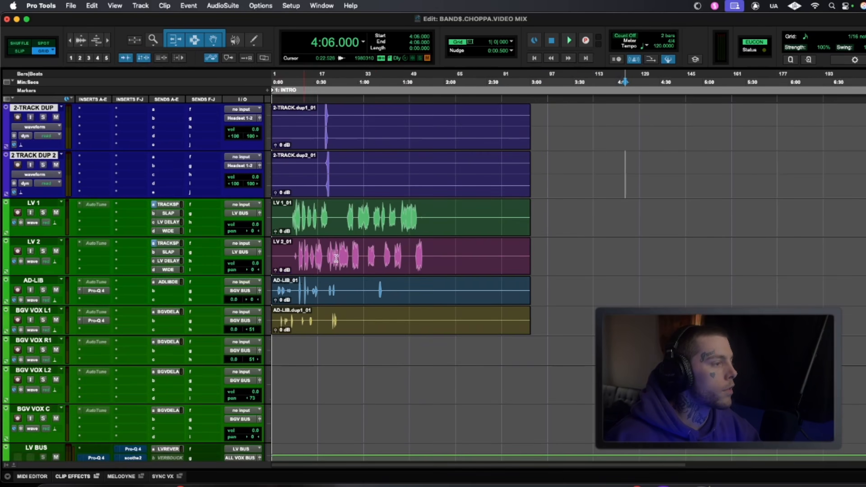
pyautogui.click(468, 235)
pyautogui.keyDown('shift'); pyautogui.click(462, 269); pyautogui.keyUp('shift')
pyautogui.keyDown('shift'); pyautogui.click(446, 301); pyautogui.keyUp('shift')
pyautogui.keyDown('shift'); pyautogui.click(439, 326); pyautogui.keyUp('shift')
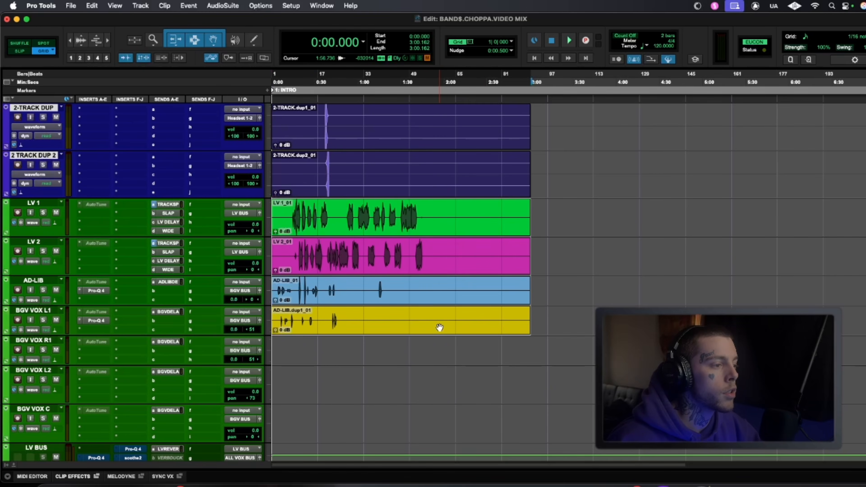
pyautogui.rightClick(440, 326)
pyautogui.click(453, 380)
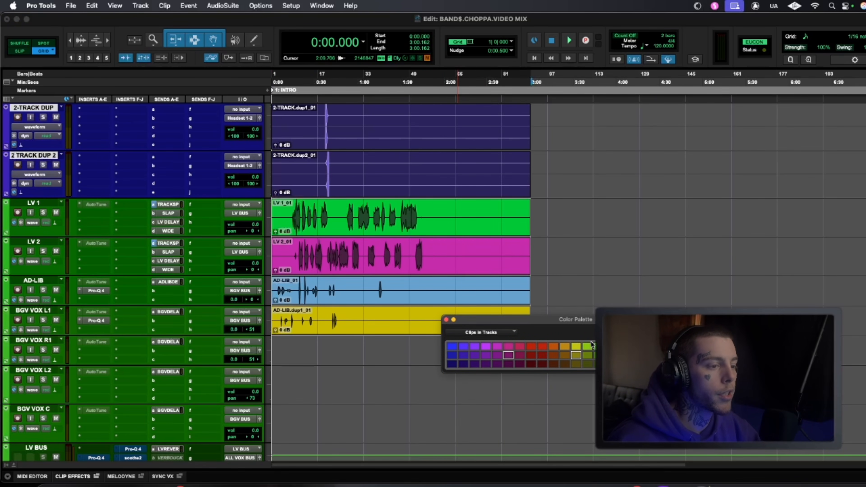
pyautogui.click(591, 346)
pyautogui.click(566, 265)
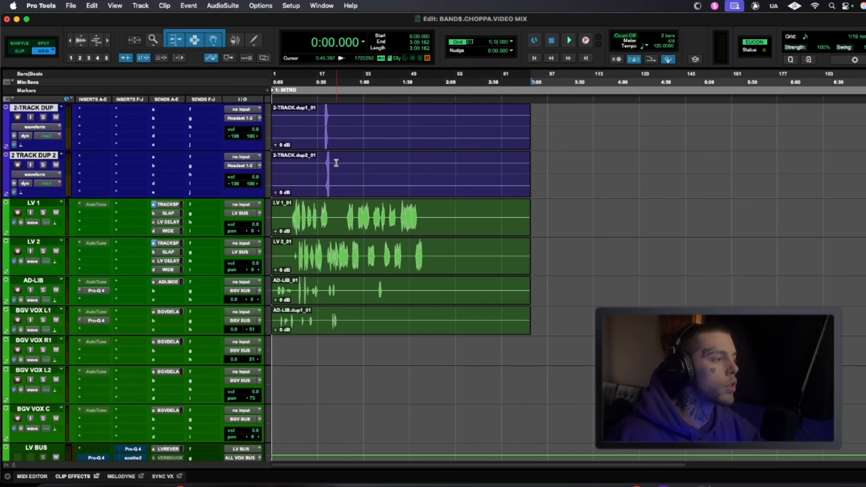
pyautogui.scroll(2, 356, 180)
pyautogui.scroll(-10, 413, 273)
pyautogui.scroll(10, 412, 310)
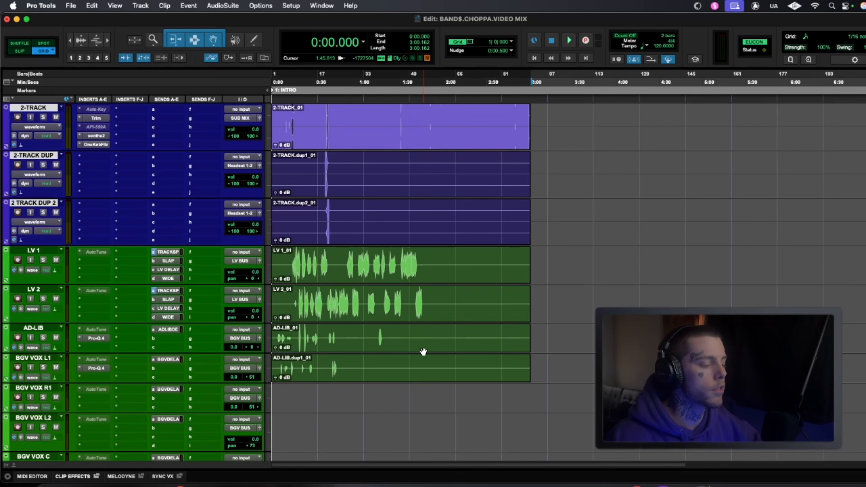
pyautogui.scroll(-1, 420, 356)
pyautogui.scroll(1, 419, 358)
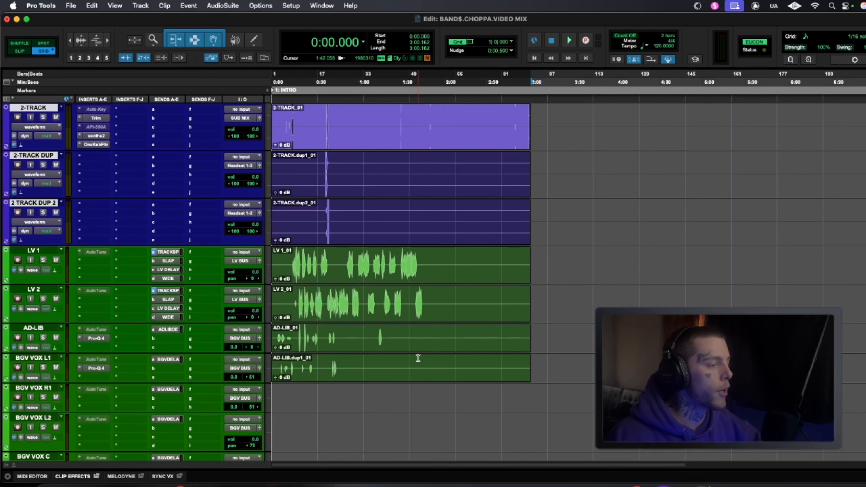
# Play the session from 0:20 to listen to the vocals against the beat, and stop playback
pyautogui.click(307, 173)
pyautogui.click(302, 171)
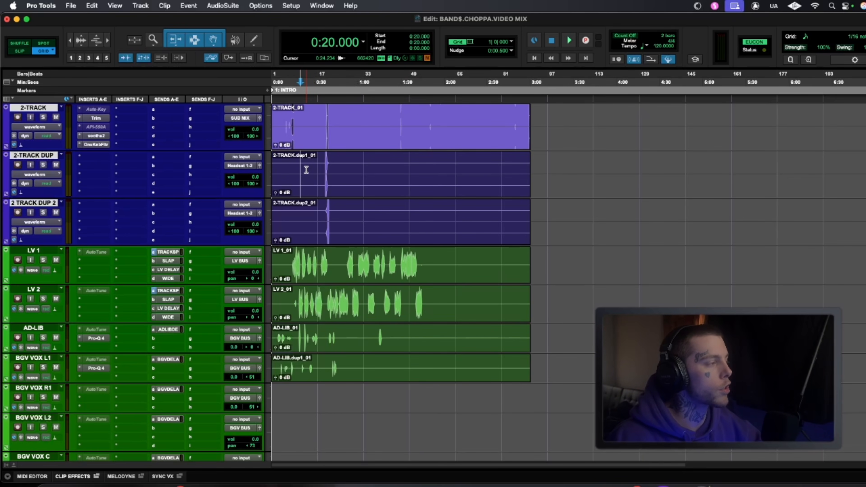
pyautogui.press('space')
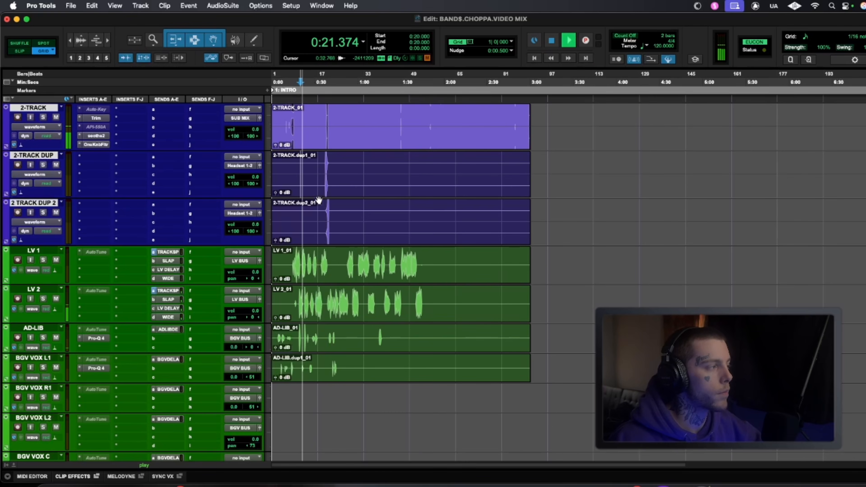
pyautogui.click(739, 486)
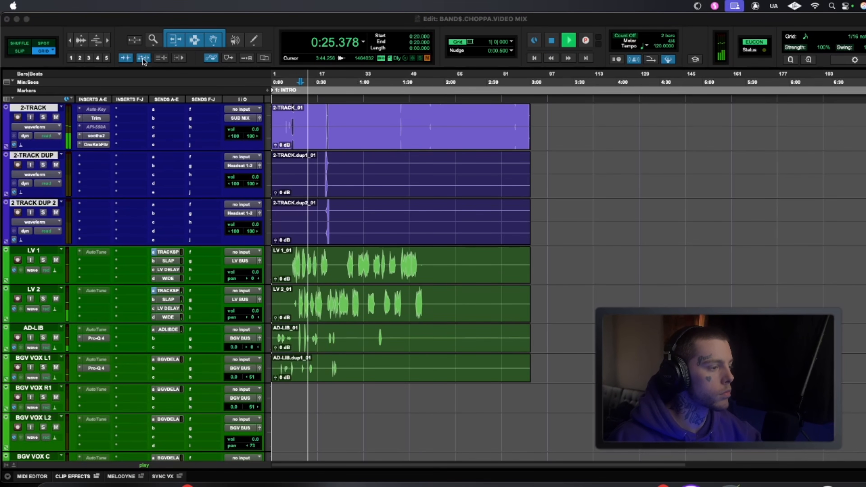
pyautogui.click(562, 230)
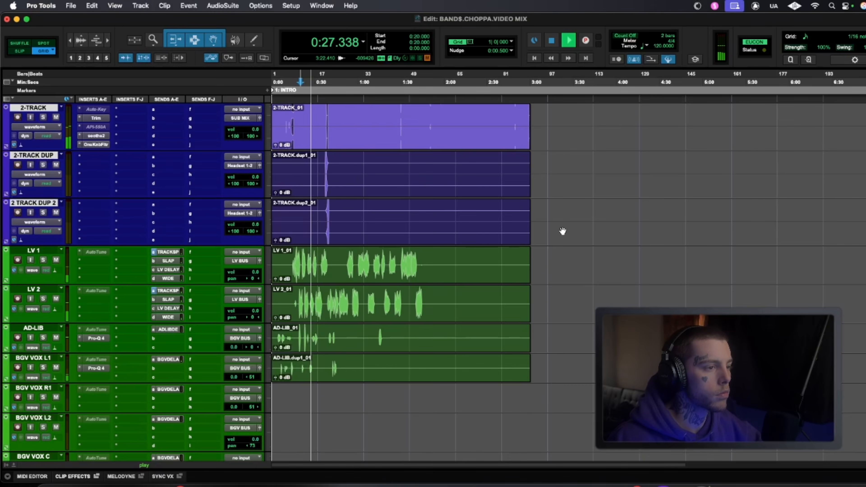
pyautogui.press('space')
# Open the first Pro-Q 4 insert on the LV BUS track and position its window beside the track controls
pyautogui.scroll(-5, 375, 248)
pyautogui.scroll(5, 376, 250)
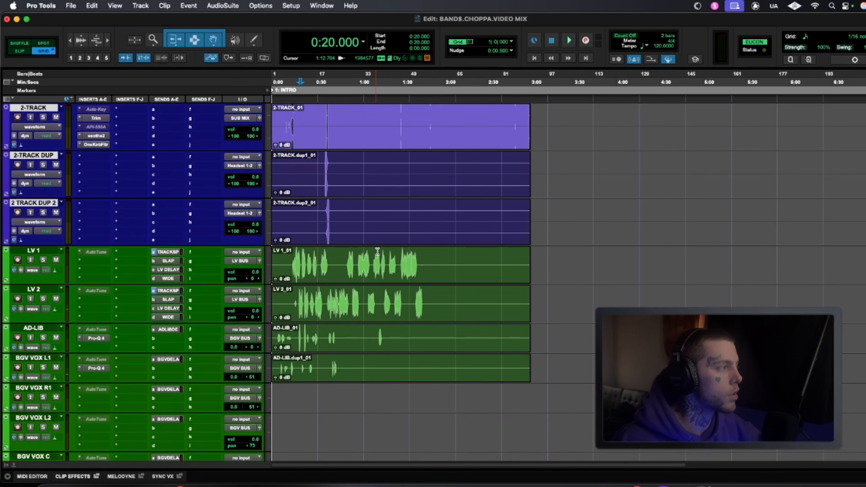
pyautogui.scroll(-3, 377, 252)
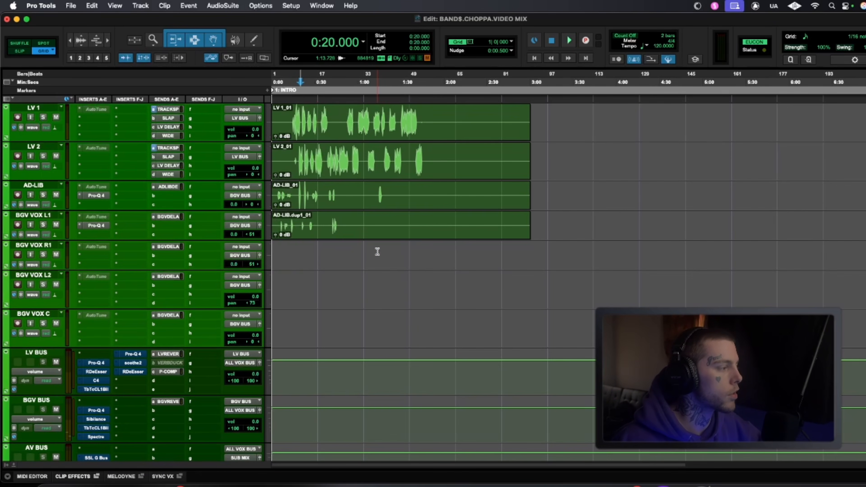
pyautogui.click(98, 361)
pyautogui.moveTo(484, 89); pyautogui.dragTo(495, 114)
pyautogui.scroll(3, 198, 220)
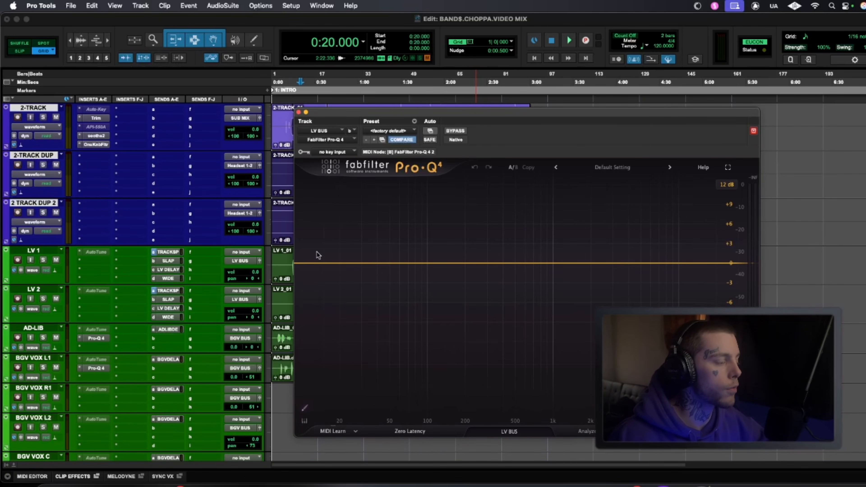
pyautogui.scroll(-5, 113, 249)
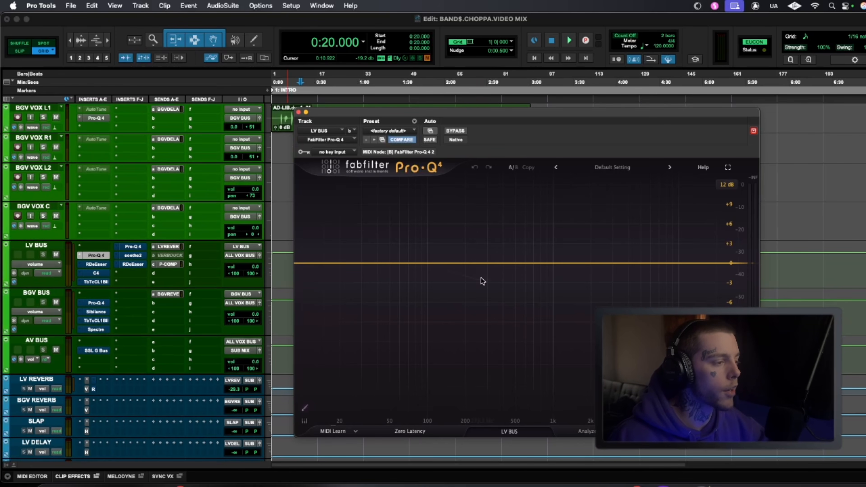
pyautogui.moveTo(471, 118)
pyautogui.mouseDown()
pyautogui.moveTo(467, 135)
pyautogui.moveTo(465, 118)
pyautogui.mouseUp()
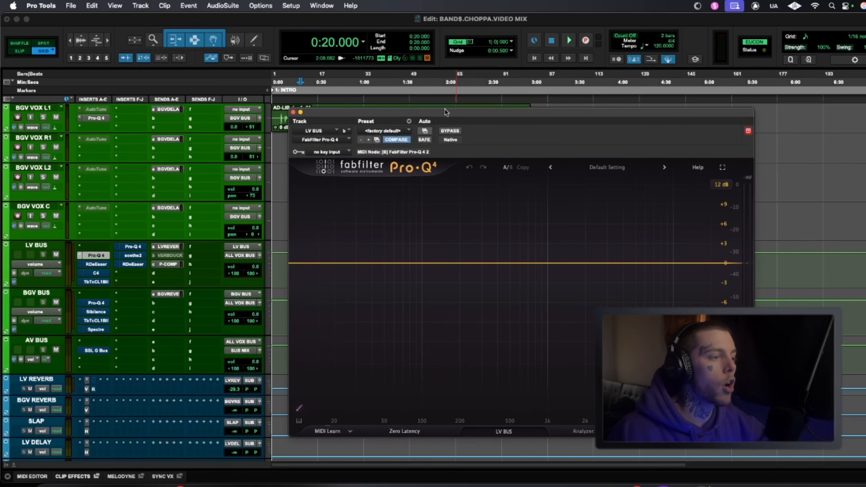
# Add a bell band at about 178 Hz to the LV BUS EQ and audition it briefly
pyautogui.click(447, 263)
pyautogui.click(462, 234)
pyautogui.press('space')
pyautogui.moveTo(461, 235)
pyautogui.mouseDown()
pyautogui.moveTo(521, 235)
pyautogui.moveTo(470, 242)
pyautogui.mouseUp()
pyautogui.press('space')
# Solo the LV 1 and LV 2 tracks and start playback from 0:20
pyautogui.scroll(3, 157, 233)
pyautogui.scroll(5, 157, 233)
pyautogui.scroll(-3, 88, 267)
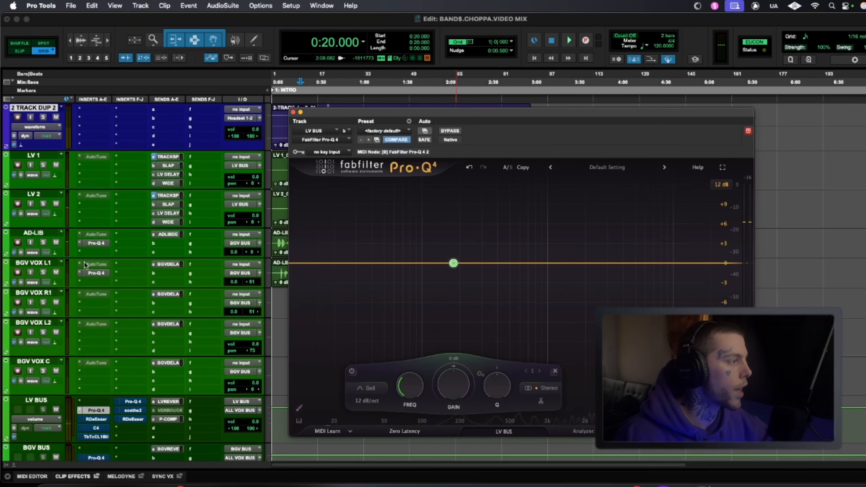
pyautogui.click(41, 165)
pyautogui.click(43, 204)
pyautogui.press('space')
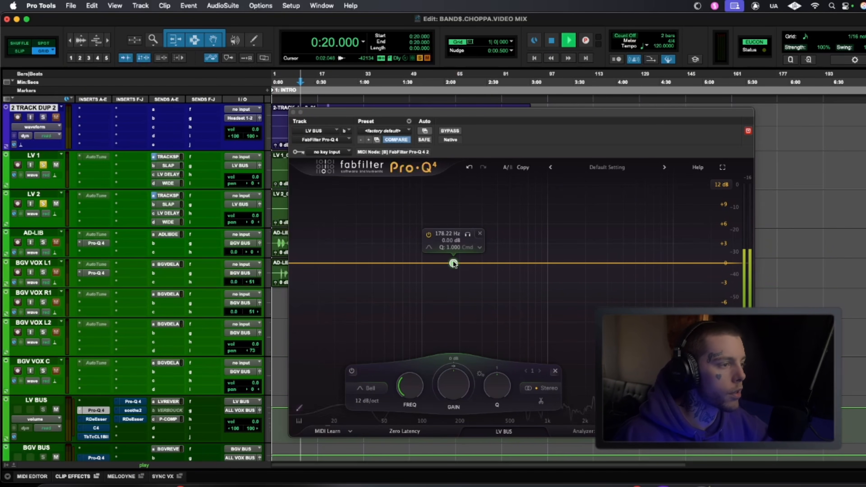
# Move the low-mid bell band to about 277 Hz, narrow its Q to about 3.6 and give it a dynamic cut
pyautogui.moveTo(467, 234); pyautogui.dragTo(495, 237)
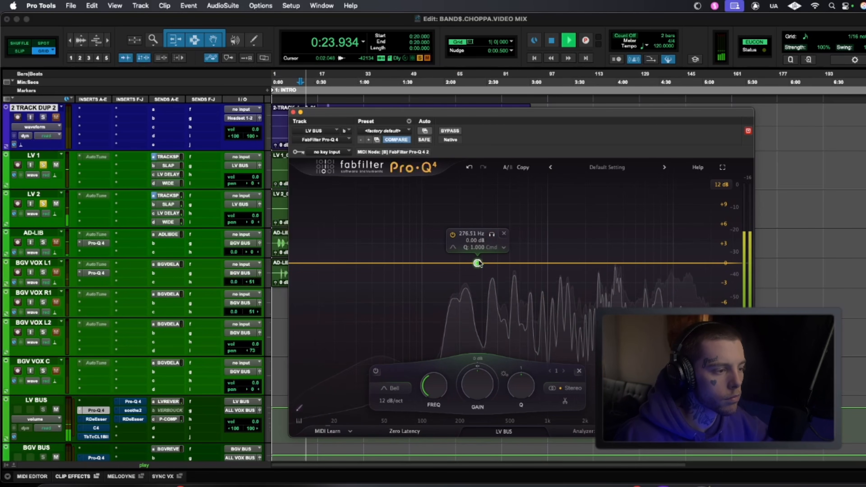
pyautogui.moveTo(516, 390); pyautogui.dragTo(531, 368)
pyautogui.moveTo(478, 366)
pyautogui.mouseDown()
pyautogui.moveTo(472, 396)
pyautogui.moveTo(475, 367)
pyautogui.moveTo(471, 375)
pyautogui.mouseUp()
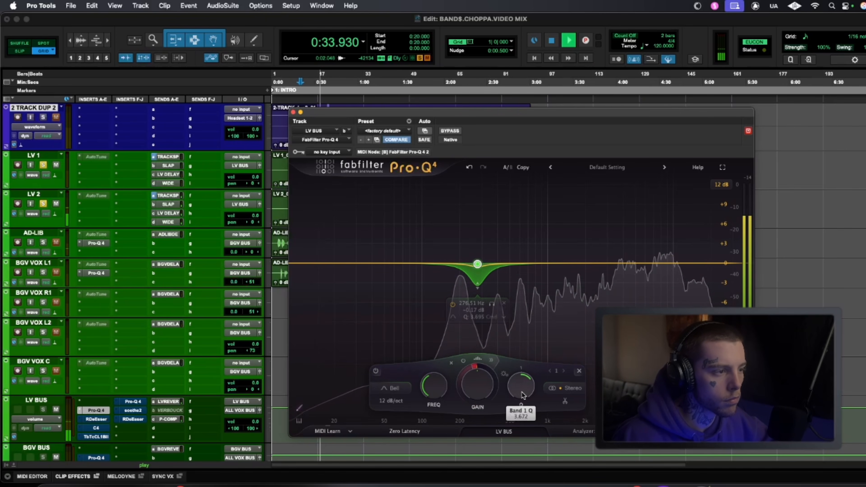
# Restart playback from 0:20 and add a low cut at about 111 Hz with an 18 dB/oct slope
pyautogui.press('space')
pyautogui.press('space')
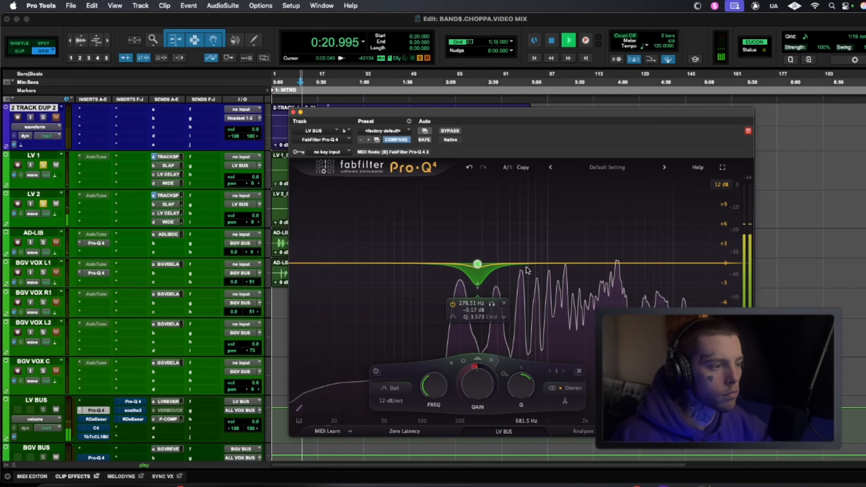
pyautogui.doubleClick(373, 360)
pyautogui.moveTo(404, 250); pyautogui.dragTo(428, 264)
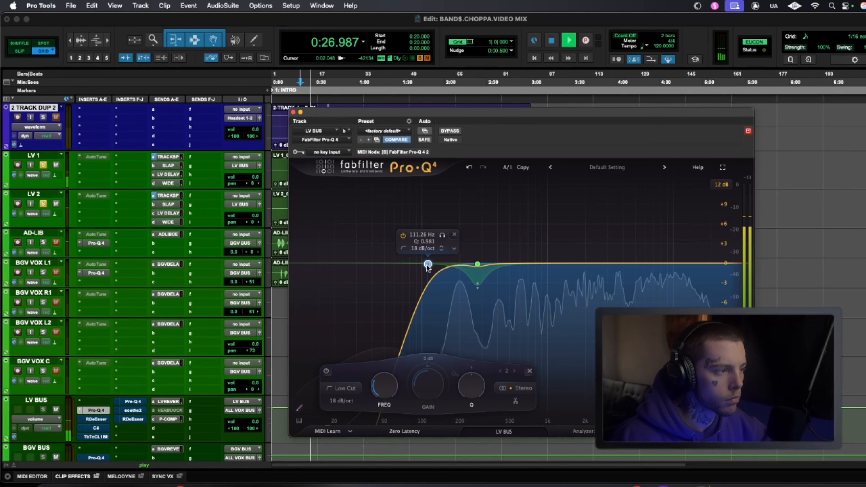
pyautogui.click(526, 263)
pyautogui.moveTo(540, 234); pyautogui.dragTo(511, 235)
pyautogui.click(520, 233)
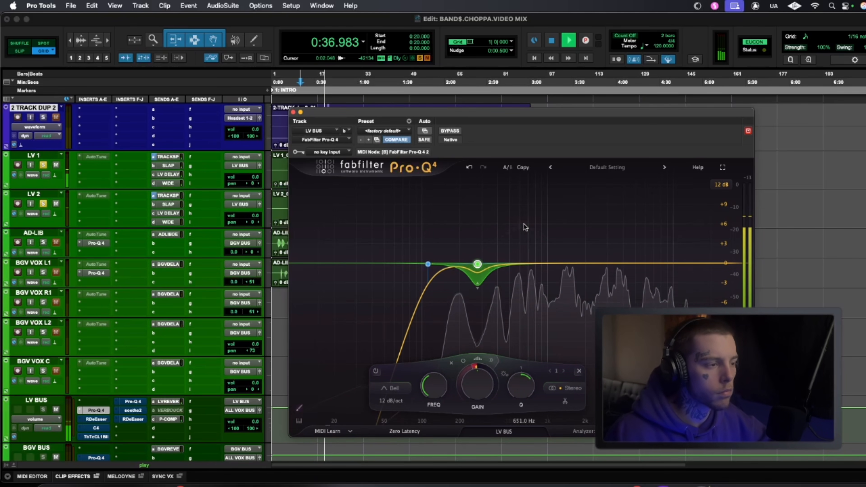
# Switch the Pro-Q 4 to Natural Phase processing and play the soloed lead vocals briefly from 0:20
pyautogui.press('space')
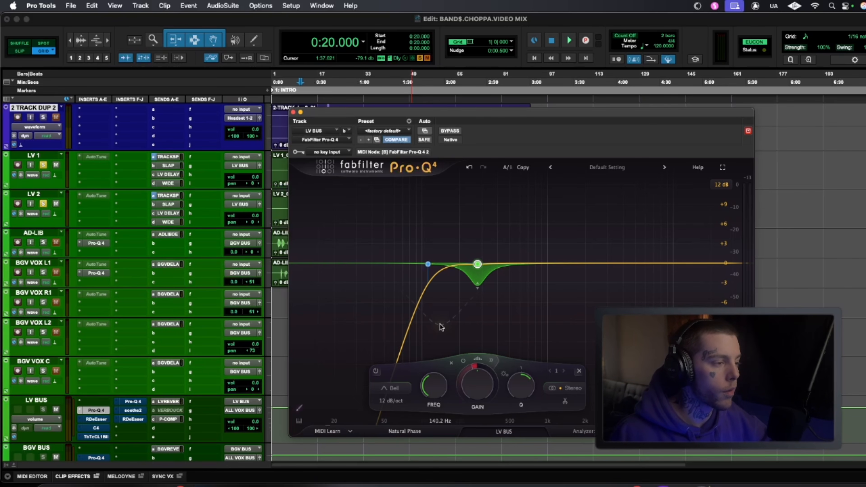
pyautogui.moveTo(447, 318)
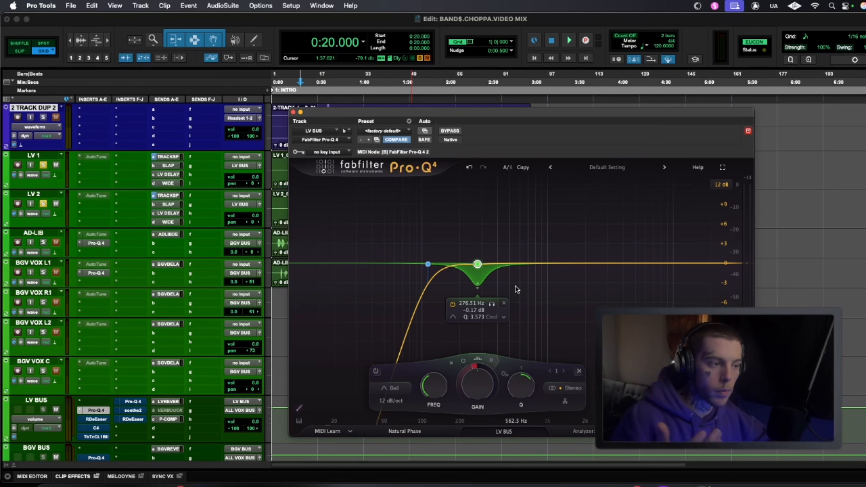
pyautogui.press('space')
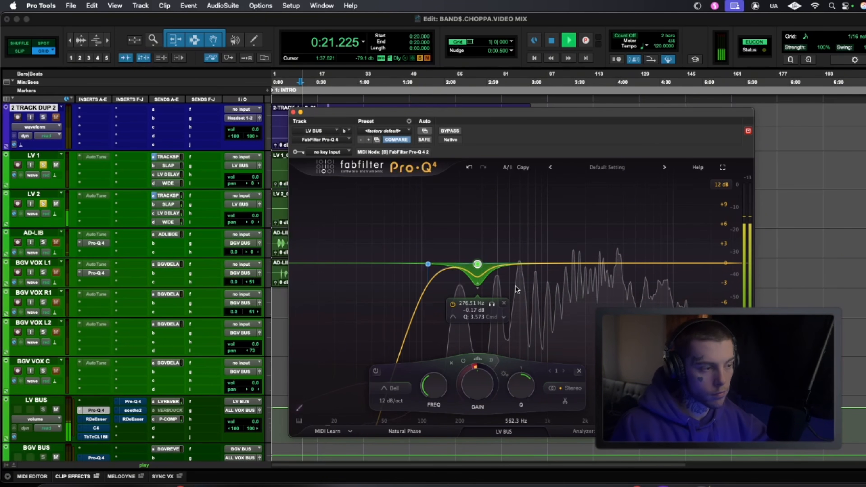
pyautogui.press('space')
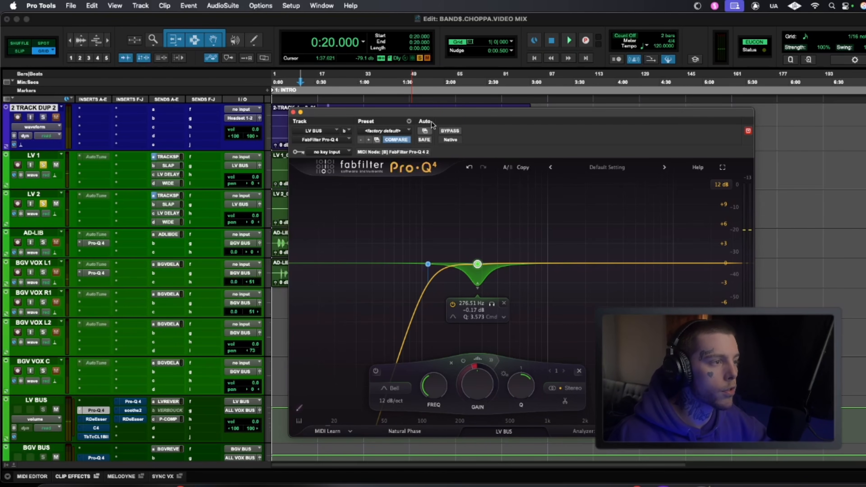
# Compare the soloed vocals with the LV BUS EQ bypassed and active, leaving the EQ active
pyautogui.click(459, 132)
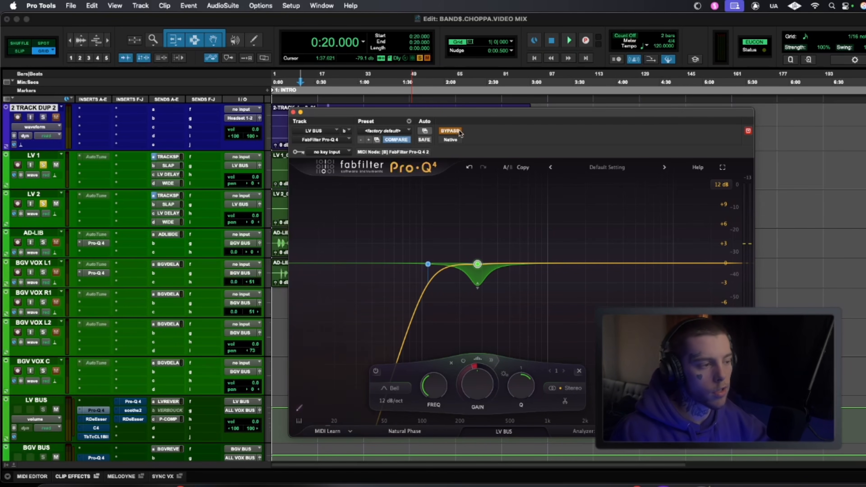
pyautogui.press('space')
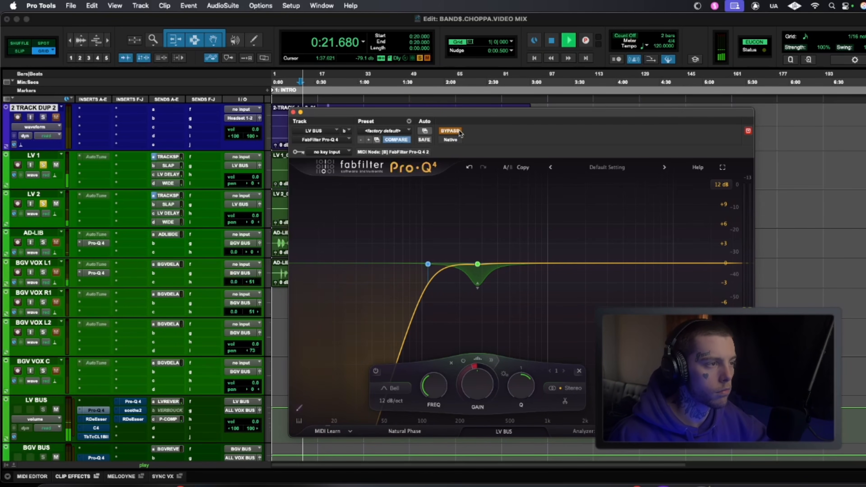
pyautogui.press('space')
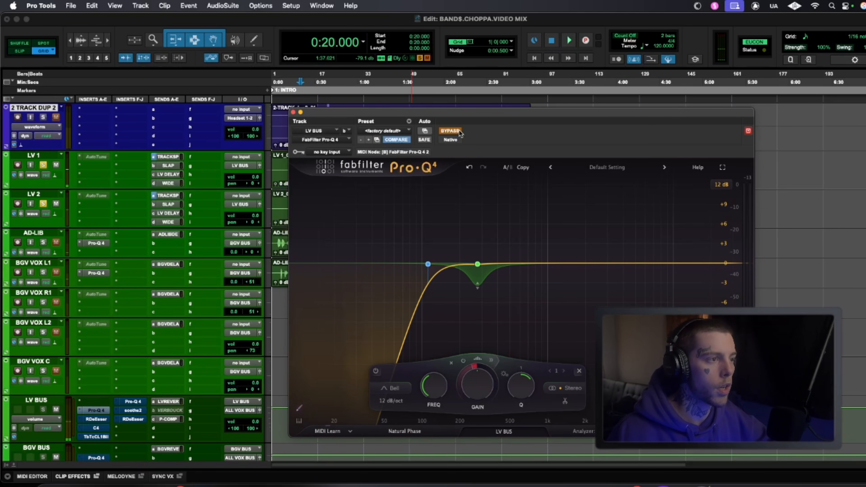
pyautogui.click(458, 132)
pyautogui.press('space')
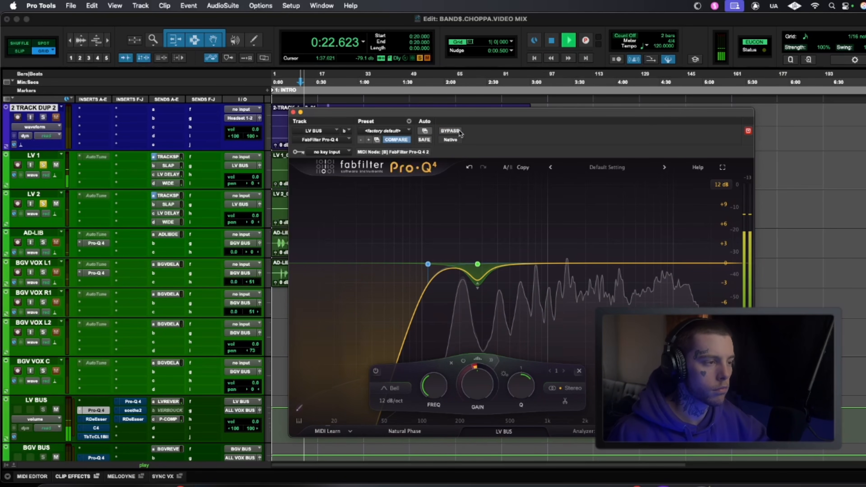
pyautogui.press('space')
pyautogui.click(459, 132)
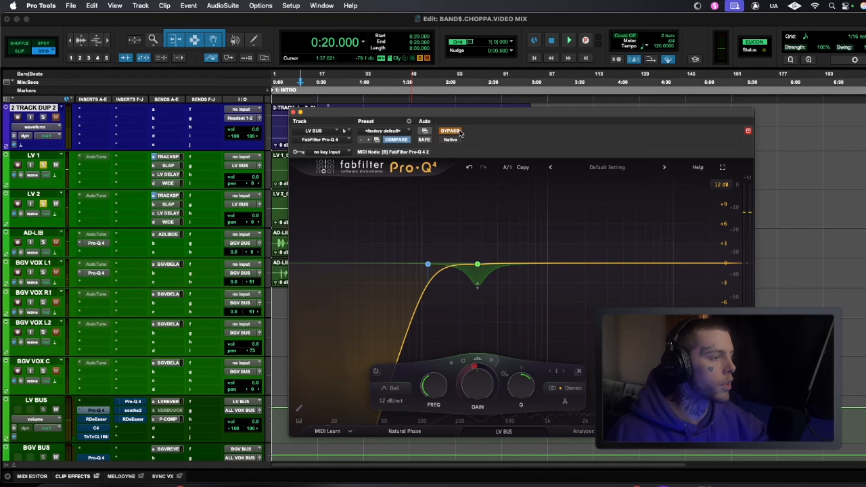
pyautogui.click(459, 131)
# During playback, add a spectral dynamic bell band at about 3850 Hz with -0.10 dB gain and a 30 dB/oct slope
pyautogui.press('space')
pyautogui.rightClick(644, 263)
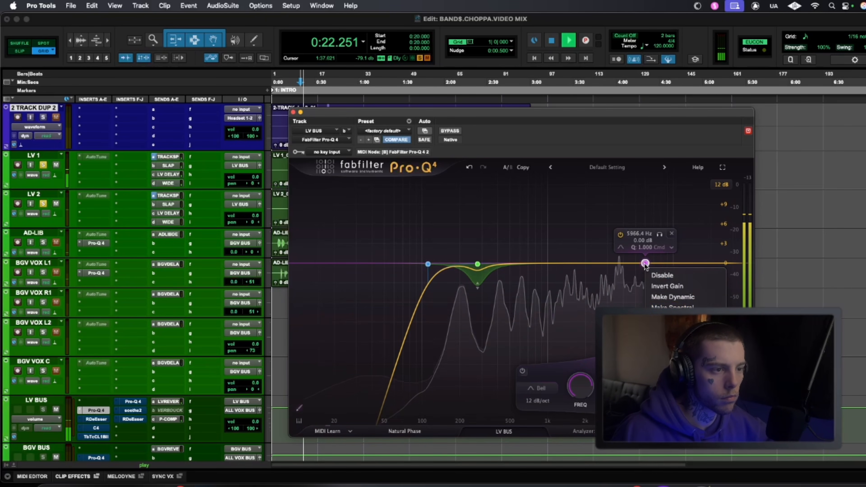
pyautogui.moveTo(645, 263); pyautogui.dragTo(623, 265)
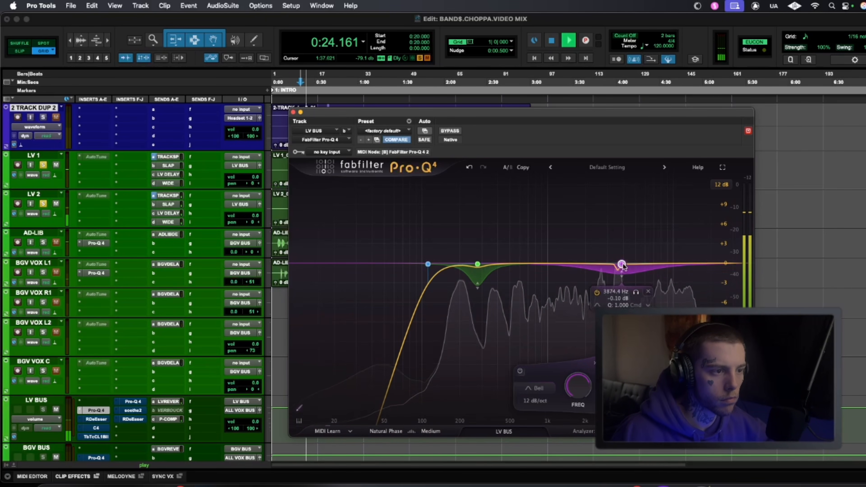
pyautogui.click(535, 401)
pyautogui.click(542, 358)
# Widen the 3850 Hz band to a Q of about 0.77, fine-tune its dynamic cut and stop playback
pyautogui.moveTo(622, 280)
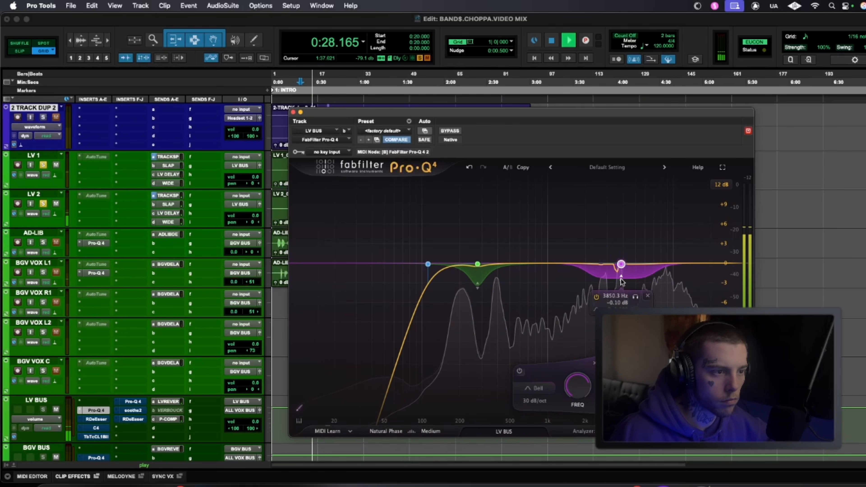
pyautogui.click(640, 358)
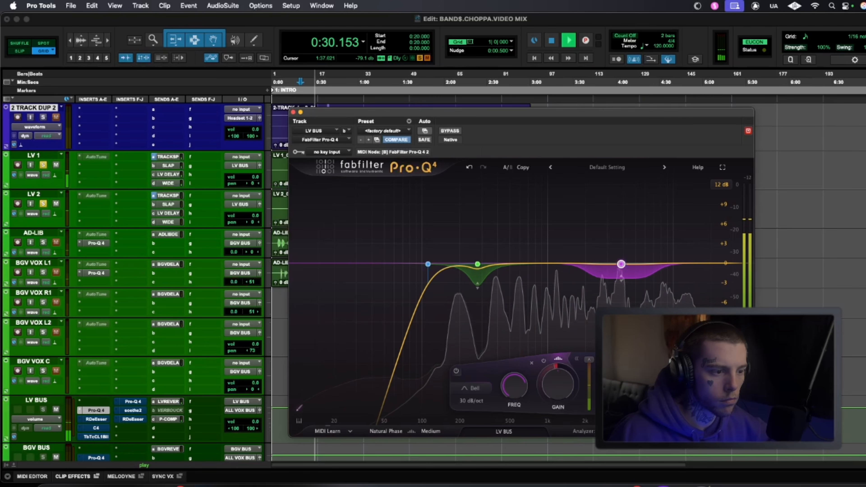
pyautogui.moveTo(621, 294)
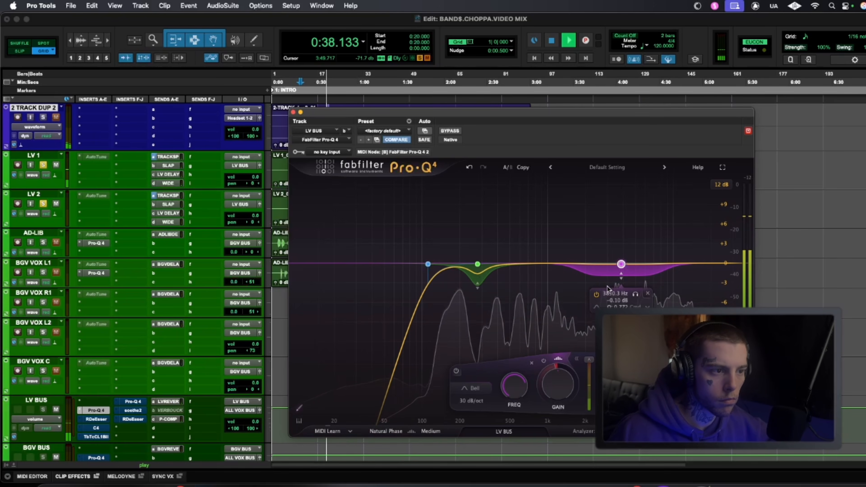
pyautogui.press('space')
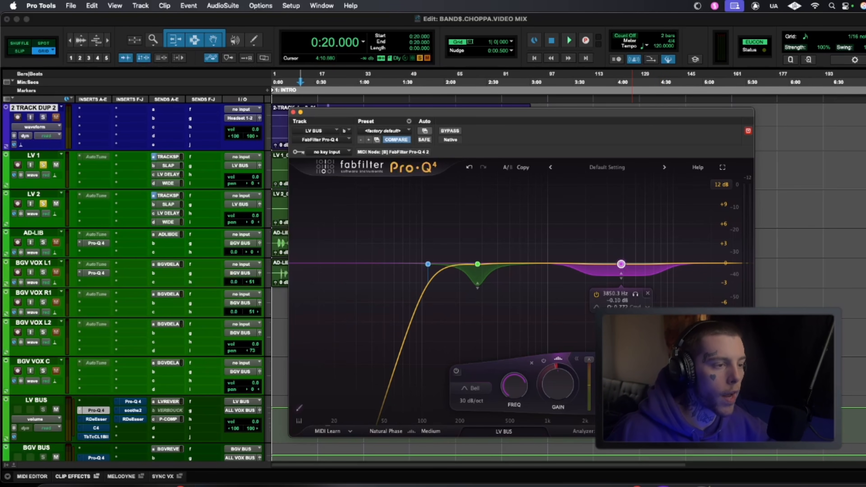
# Play the soloed vocals from 0:20 twice and examine the frequency peaks in the LV BUS EQ spectrum
pyautogui.press('space')
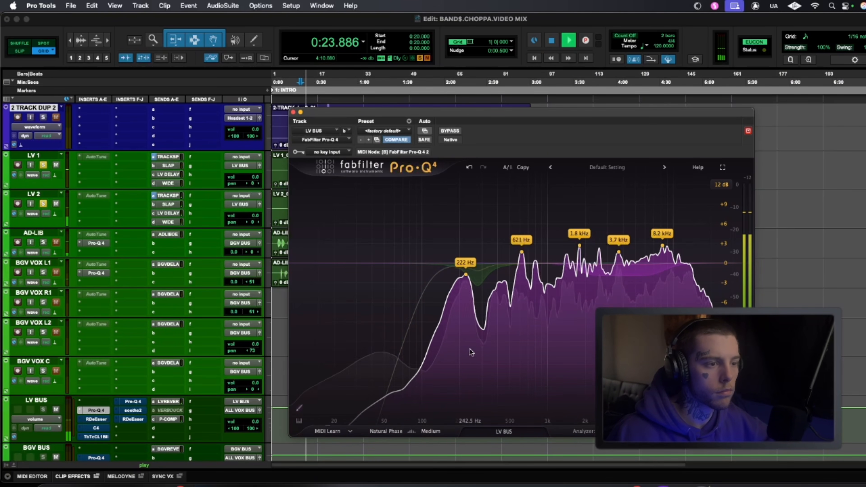
pyautogui.press('space')
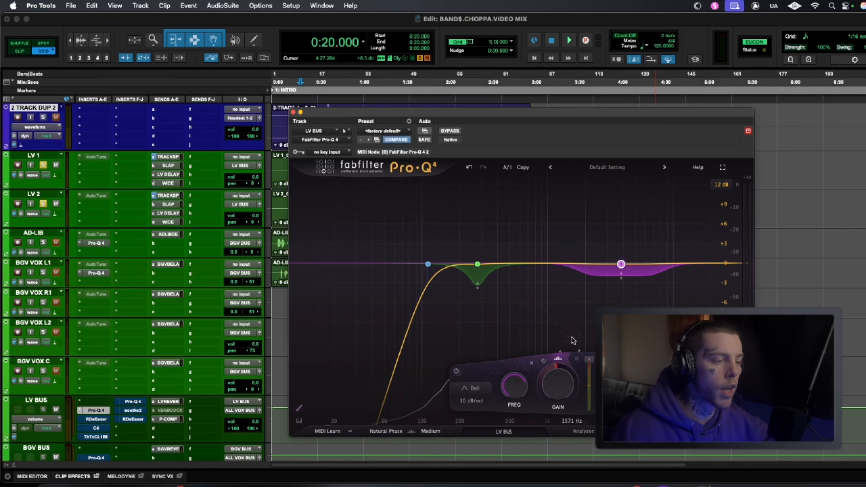
pyautogui.press('space')
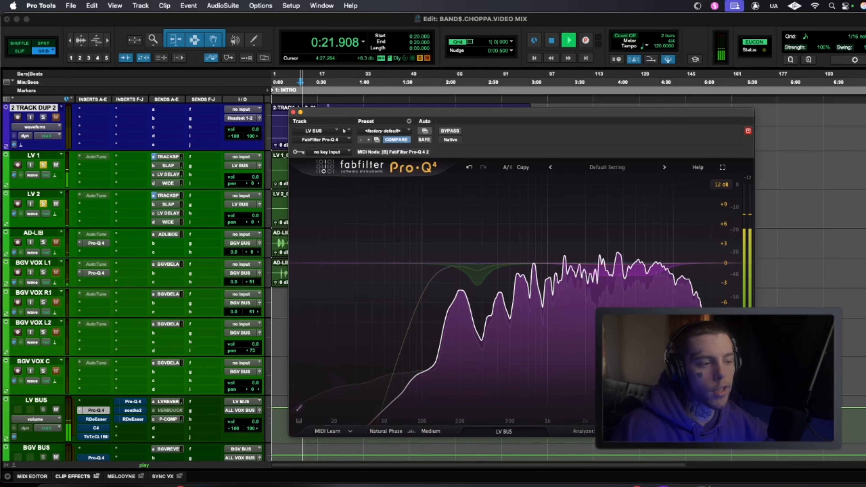
pyautogui.press('space')
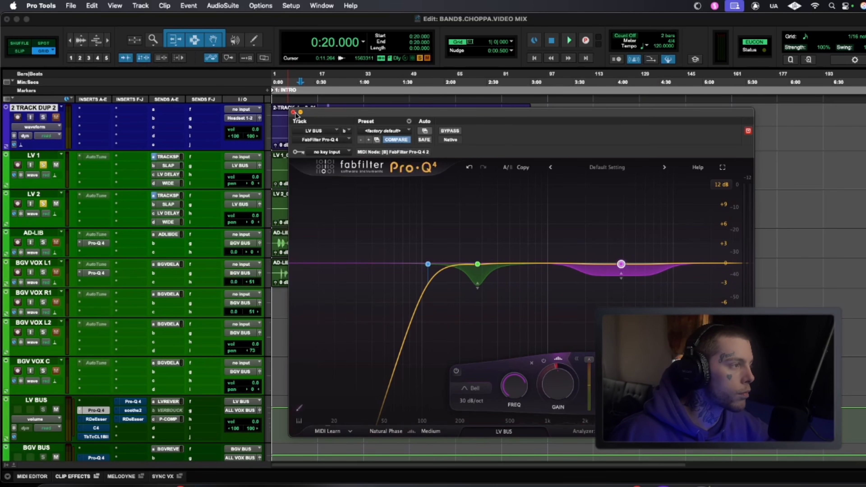
# Close the LV BUS EQ and copy its RDeEsser and Pro-Q 4 to BGV BUS, replacing Sibilance and Spectre
pyautogui.click(293, 112)
pyautogui.scroll(-5, 345, 334)
pyautogui.scroll(8, 350, 329)
pyautogui.scroll(-2, 341, 341)
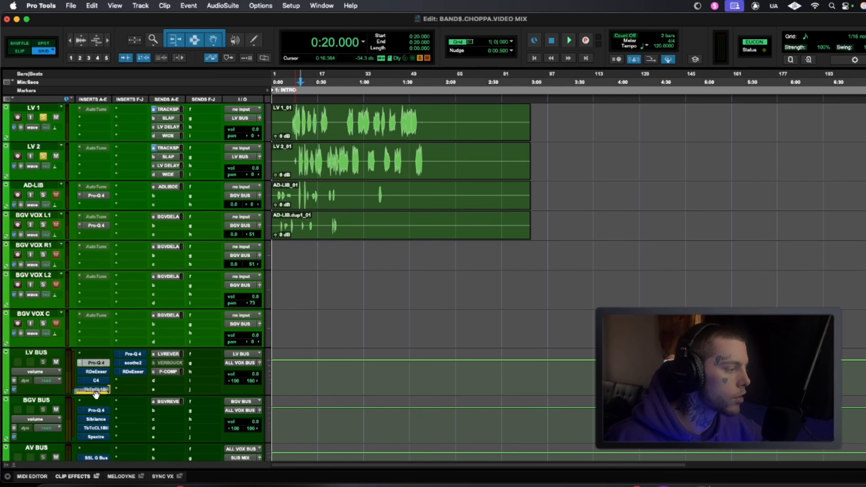
pyautogui.moveTo(98, 371); pyautogui.dragTo(98, 423)
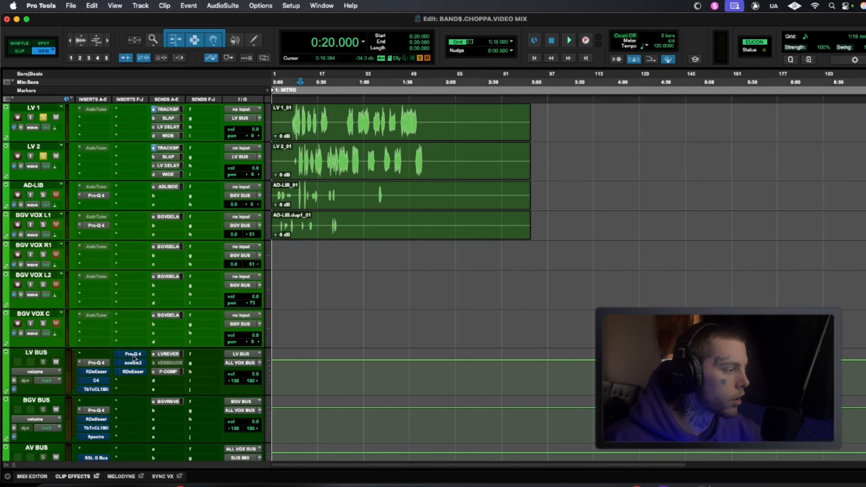
pyautogui.moveTo(133, 354); pyautogui.dragTo(98, 441)
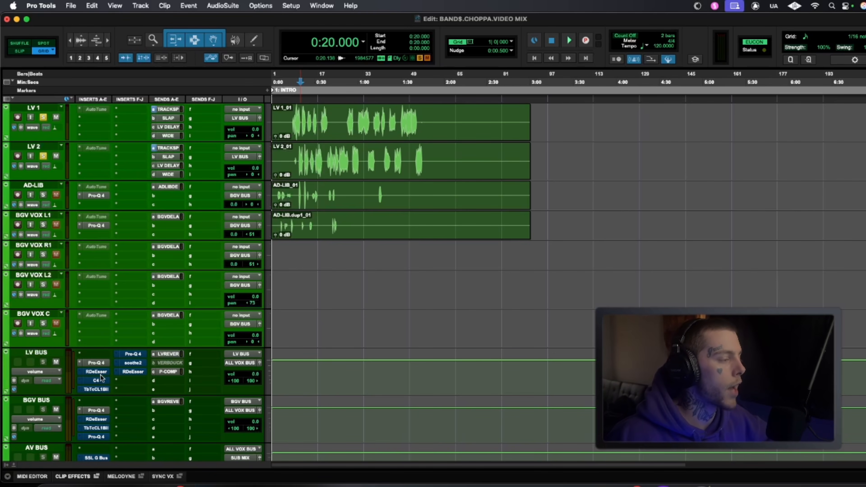
# Play the soloed vocals from 0:20, turn off the bypass on the LV BUS RDeEsser and open the plugin
pyautogui.scroll(1, 308, 309)
pyautogui.scroll(-1, 346, 308)
pyautogui.press('space')
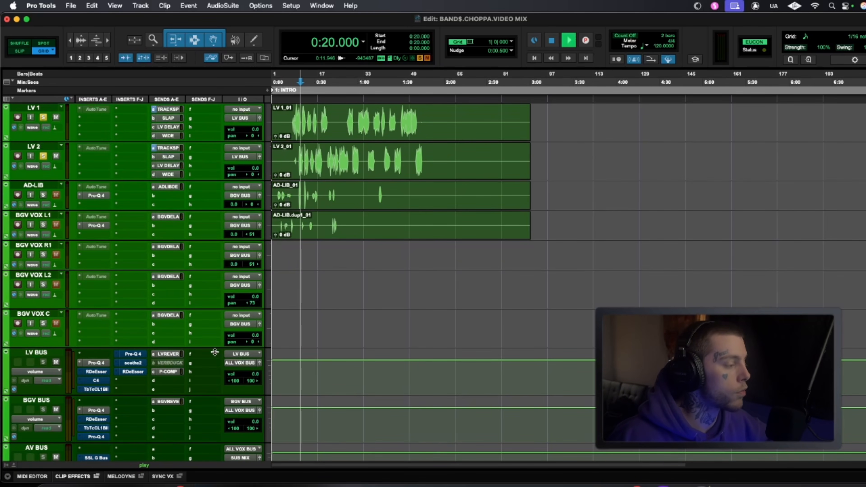
pyautogui.rightClick(99, 409)
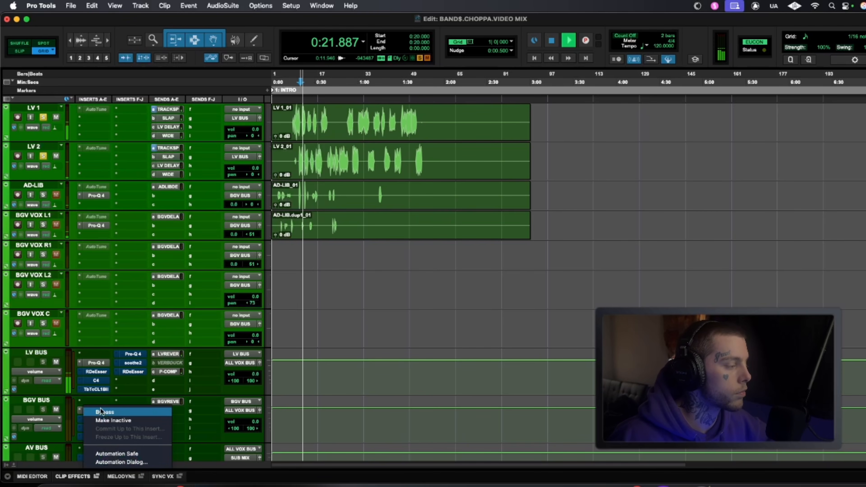
pyautogui.press('Escape')
pyautogui.rightClick(98, 372)
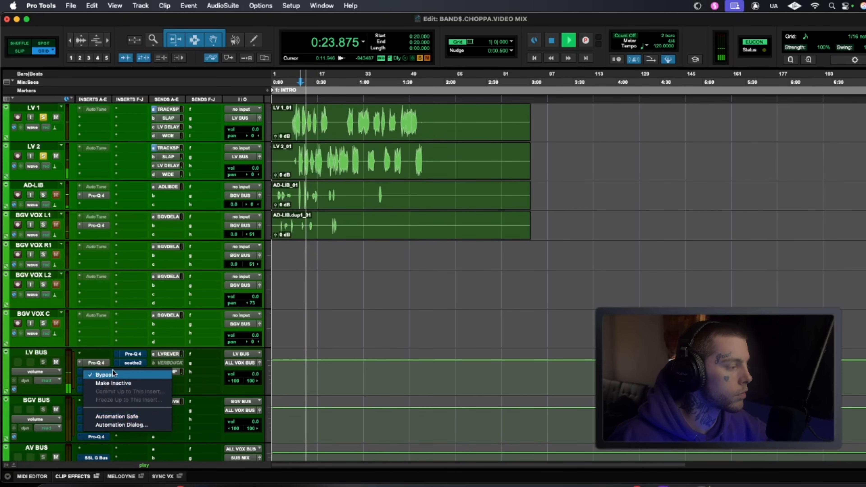
pyautogui.click(104, 374)
pyautogui.click(101, 374)
pyautogui.press('space')
pyautogui.press('space')
# Set the RDeEsser to frequency 5885, threshold -32.7 and range -8.9, and switch from sidechain monitoring to the full signal
pyautogui.moveTo(343, 307); pyautogui.dragTo(343, 302)
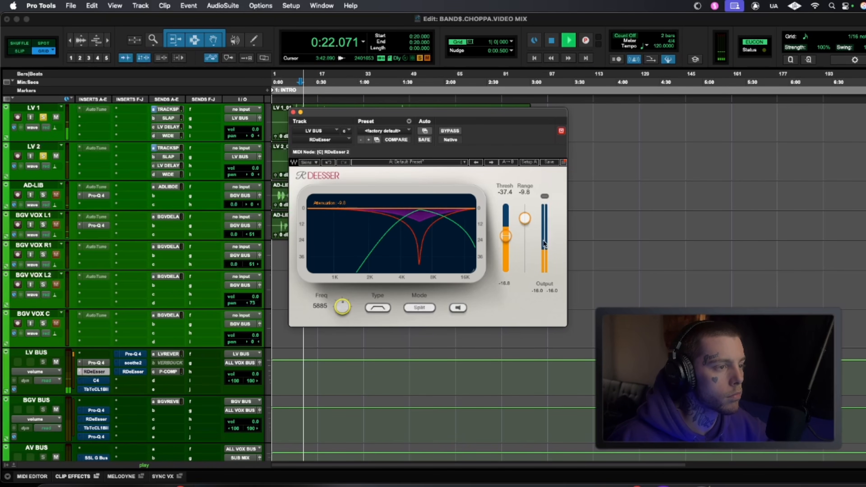
pyautogui.moveTo(506, 236); pyautogui.dragTo(524, 217)
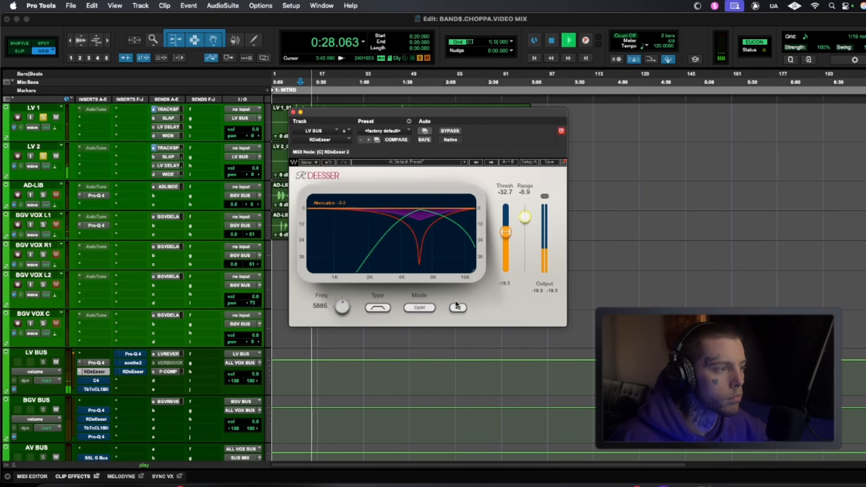
pyautogui.click(457, 307)
pyautogui.press('space')
pyautogui.press('space')
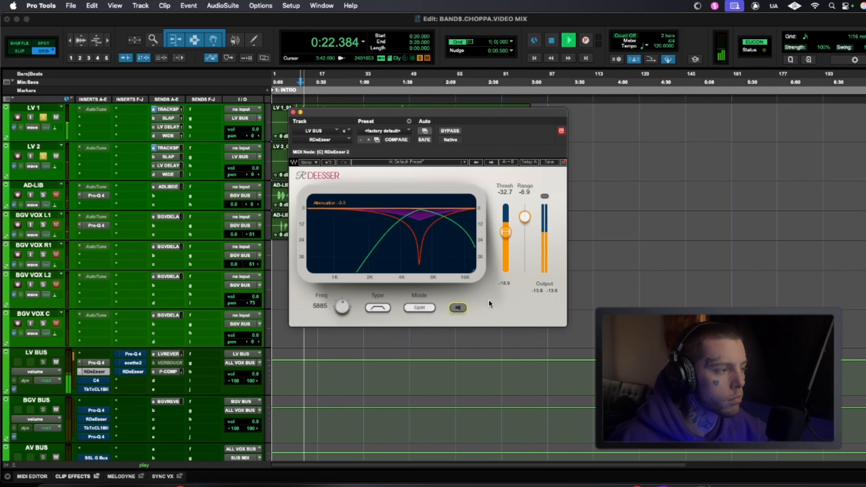
# Fine-tune the RDeEsser frequency to 6046 using sidechain monitoring, return to full-signal monitoring, stop playback and close the plugin
pyautogui.moveTo(341, 306)
pyautogui.mouseDown()
pyautogui.moveTo(342, 317)
pyautogui.moveTo(342, 292)
pyautogui.mouseUp()
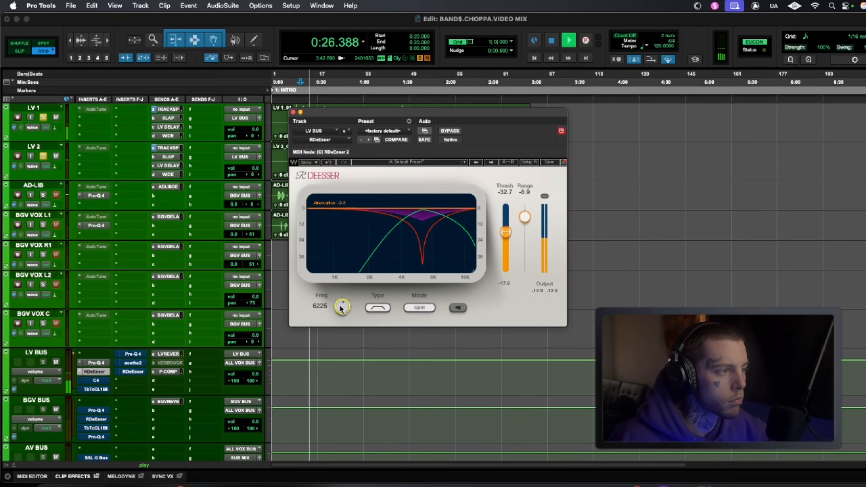
pyautogui.press('space')
pyautogui.press('space')
pyautogui.click(457, 309)
pyautogui.moveTo(345, 311); pyautogui.dragTo(346, 313)
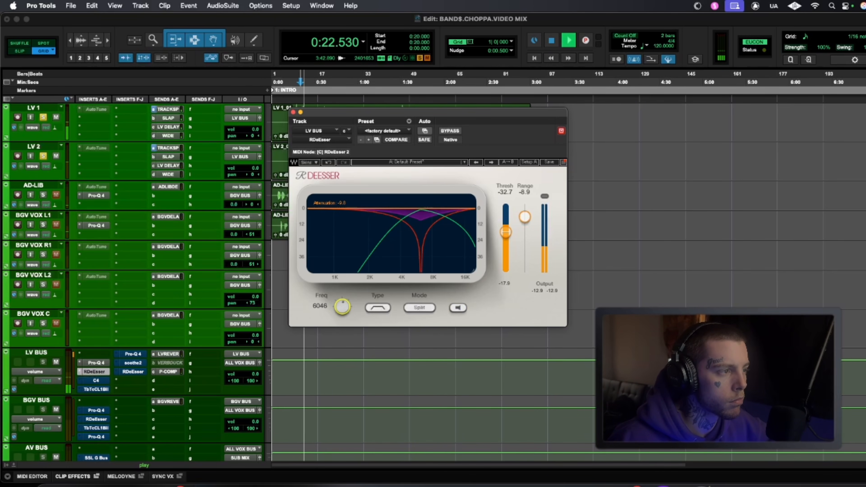
pyautogui.click(457, 308)
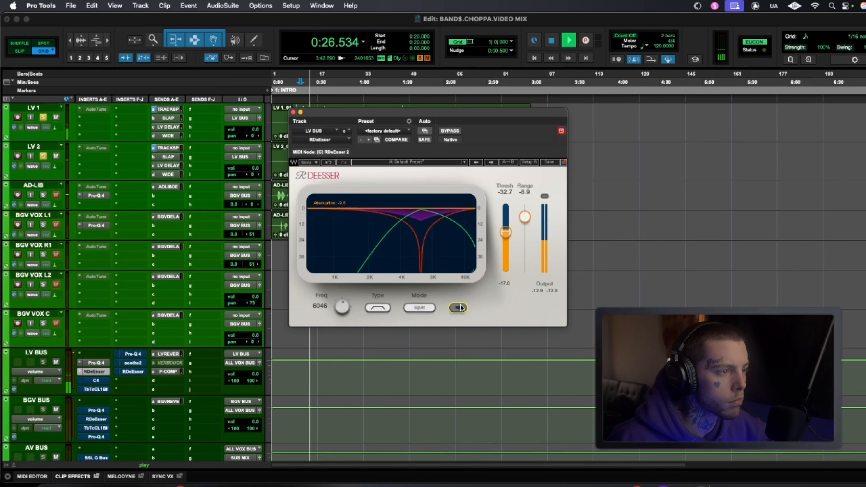
pyautogui.press('space')
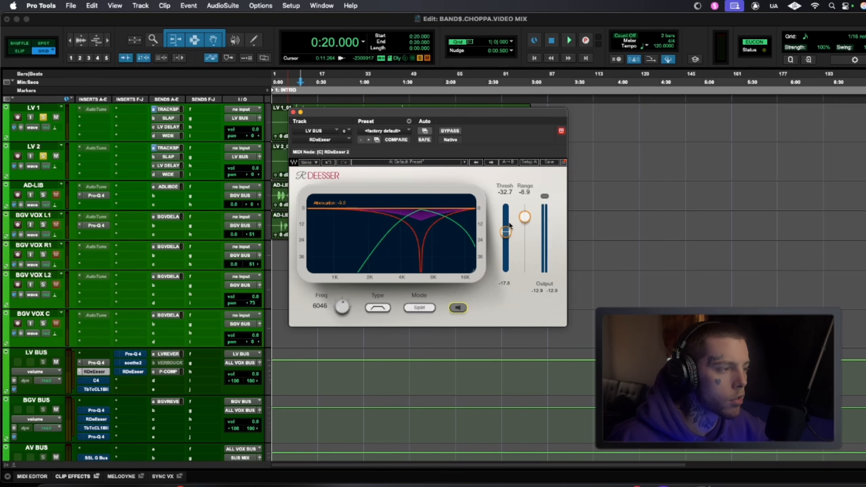
pyautogui.click(293, 112)
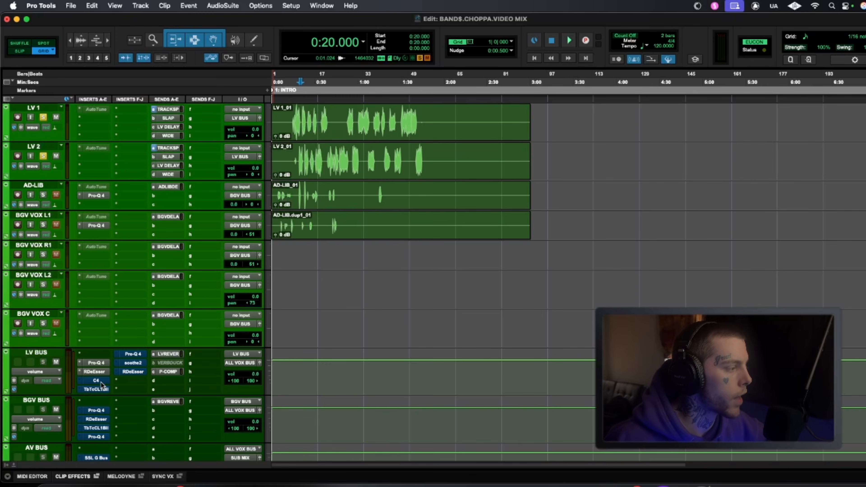
# Activate and open the C4 on LV BUS, solo its third band and set the high crossover to 9083 Hz during playback
pyautogui.keyDown('super'); pyautogui.click(108, 381); pyautogui.keyUp('super')
pyautogui.click(85, 381)
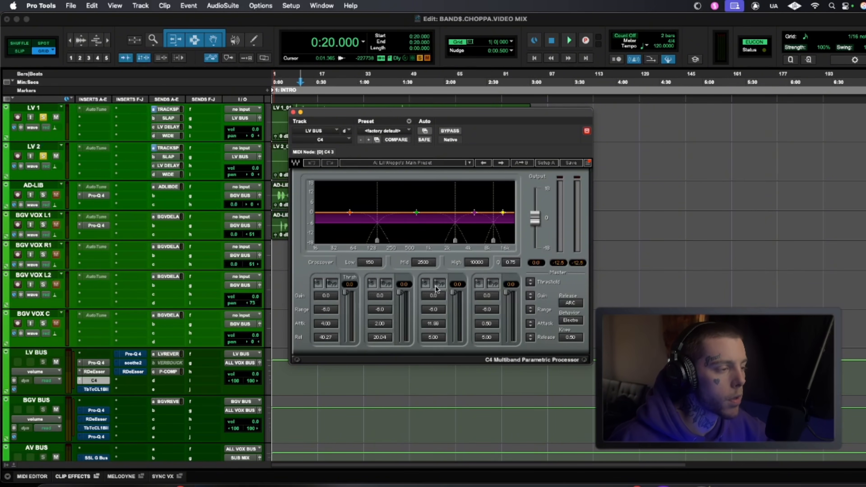
pyautogui.click(426, 283)
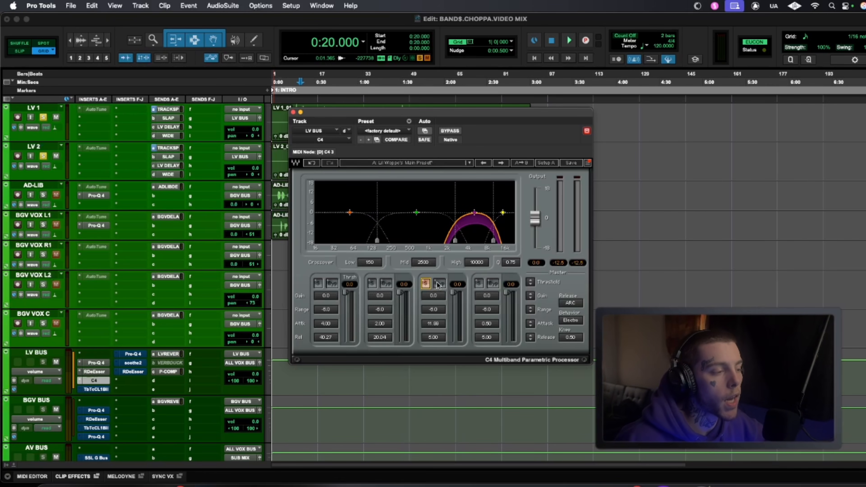
pyautogui.press('space')
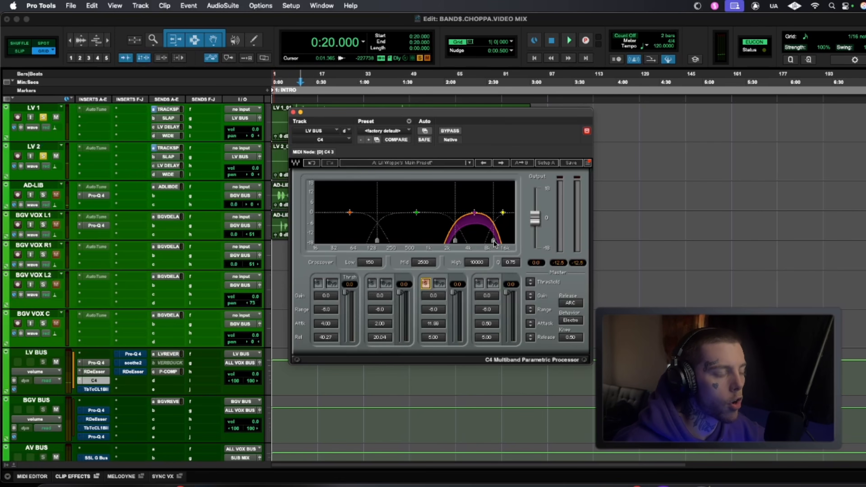
pyautogui.press('space')
pyautogui.moveTo(494, 243); pyautogui.dragTo(454, 241)
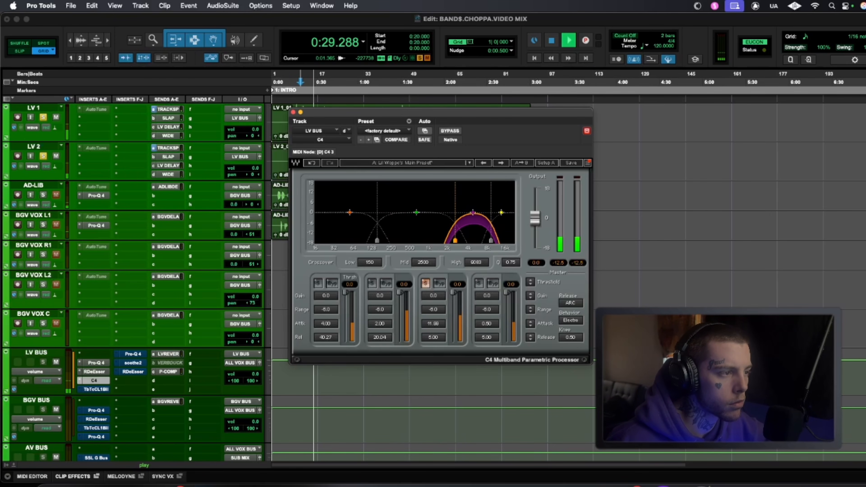
pyautogui.press('space')
pyautogui.press('space')
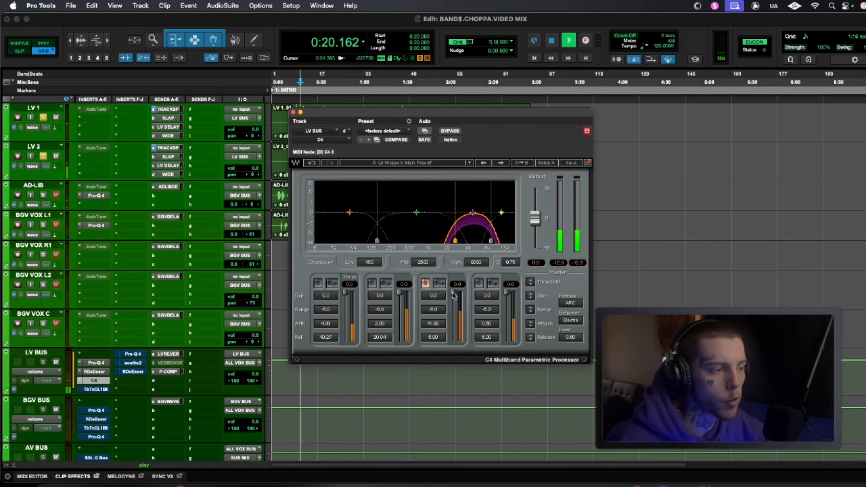
# Set the third band's threshold to -40.0 and gain to 1.3, compare it with the band bypassed, unsolo it and stop playback
pyautogui.moveTo(453, 292); pyautogui.dragTo(434, 294)
pyautogui.click(439, 283)
pyautogui.click(440, 283)
pyautogui.click(440, 283)
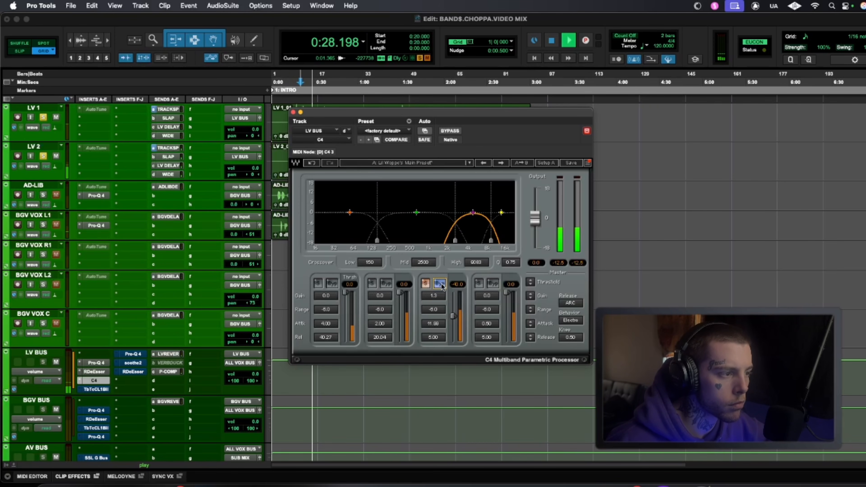
pyautogui.click(440, 283)
pyautogui.click(425, 283)
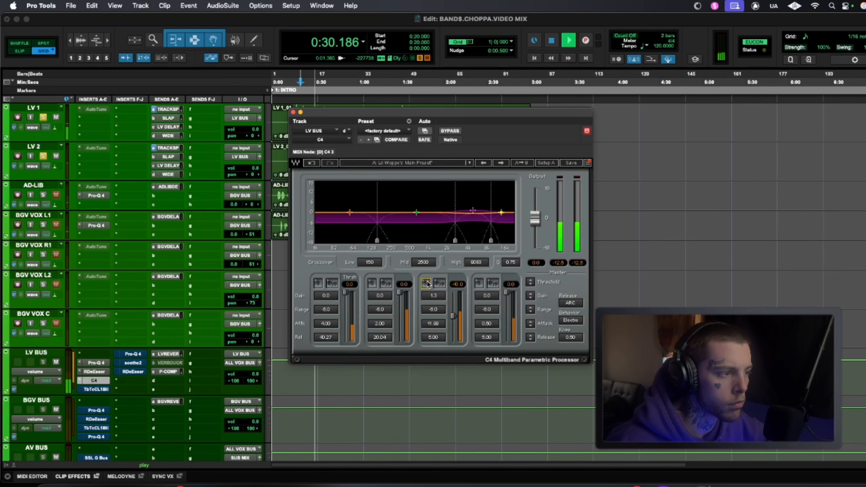
pyautogui.press('space')
pyautogui.click(371, 283)
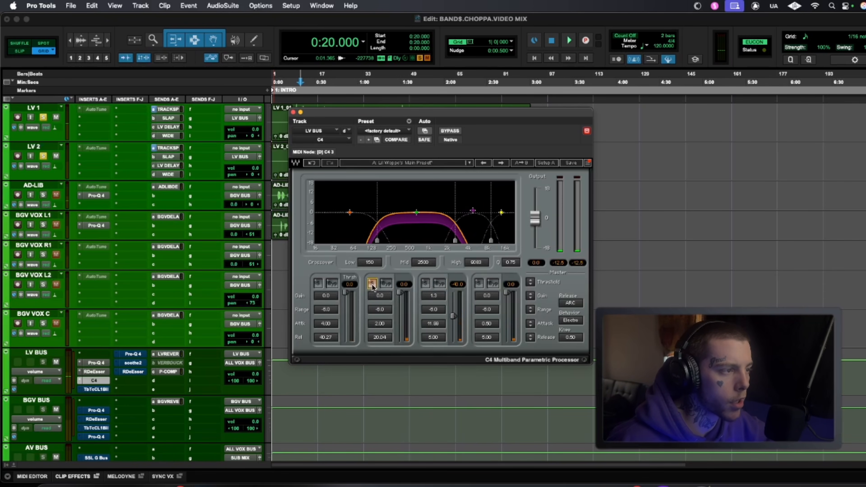
pyautogui.press('space')
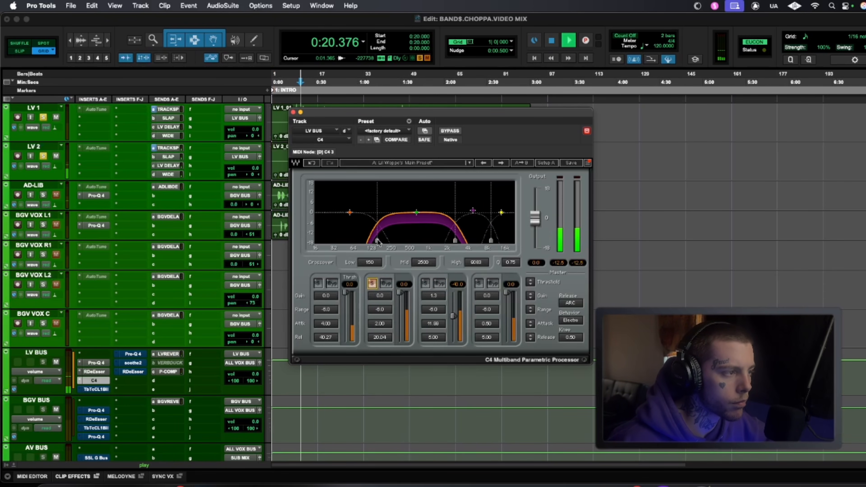
pyautogui.press('space')
pyautogui.click(373, 285)
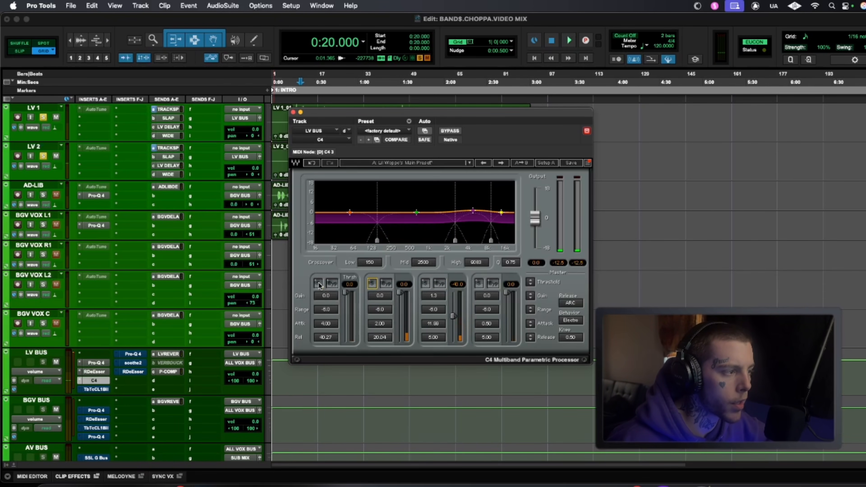
# Solo the C4's lowest band and set the low crossover to 195 Hz while listening to the vocals
pyautogui.click(318, 283)
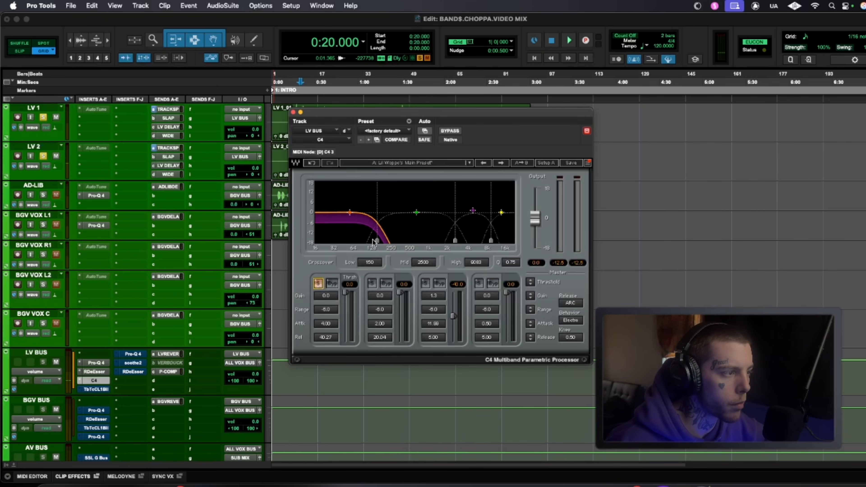
pyautogui.press('space')
pyautogui.moveTo(376, 242); pyautogui.dragTo(391, 241)
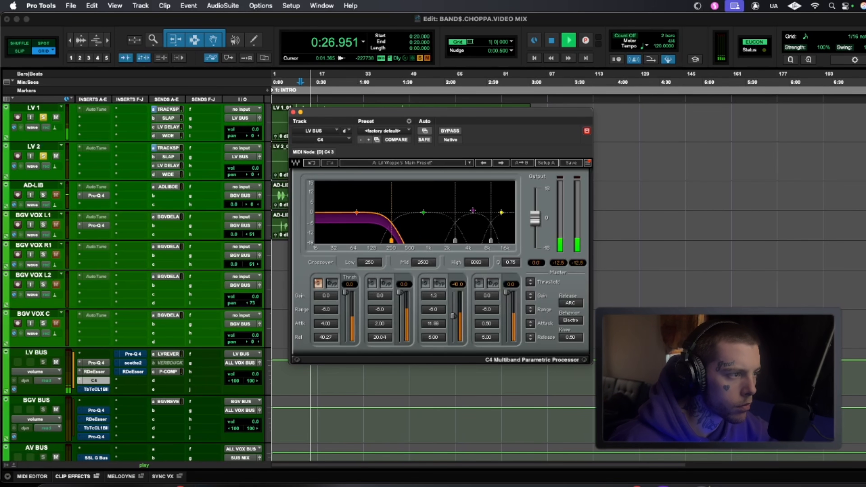
pyautogui.moveTo(390, 241); pyautogui.dragTo(383, 240)
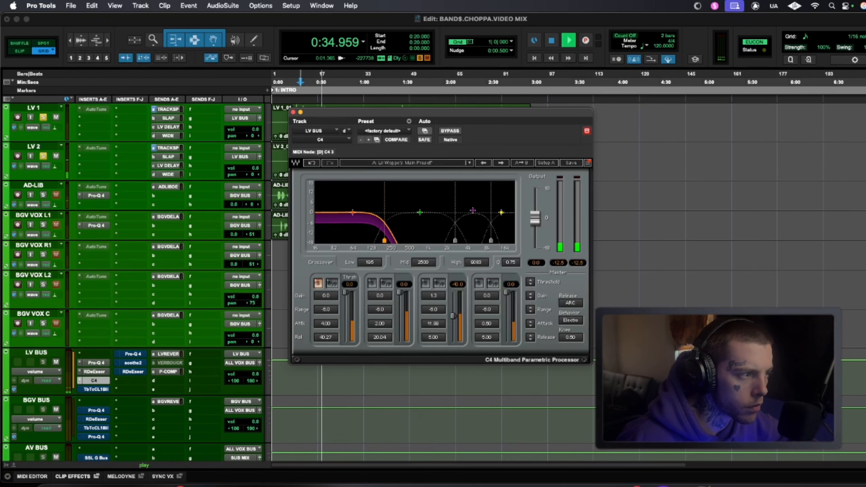
pyautogui.press('space')
# Set the lowest band's threshold to -74.0 and gain to 1.9, matching its level against the bypassed band, and unsolo it
pyautogui.press('space')
pyautogui.moveTo(345, 293); pyautogui.dragTo(345, 337)
pyautogui.click(331, 283)
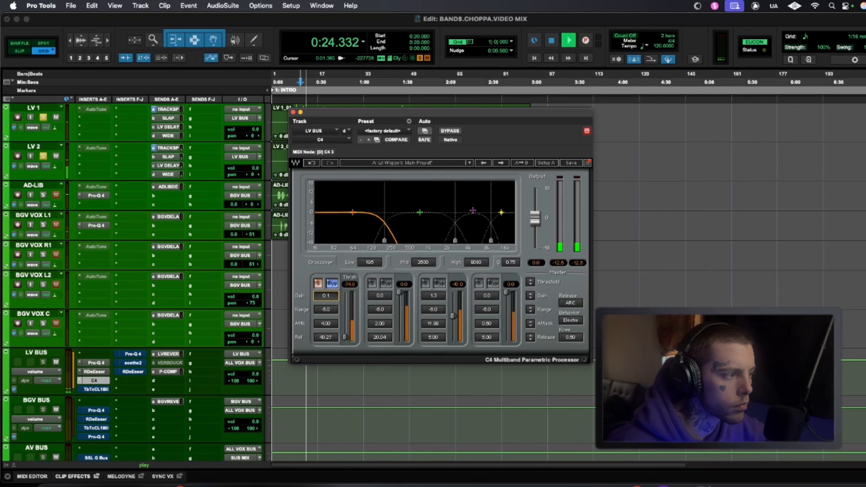
pyautogui.click(332, 283)
pyautogui.click(331, 283)
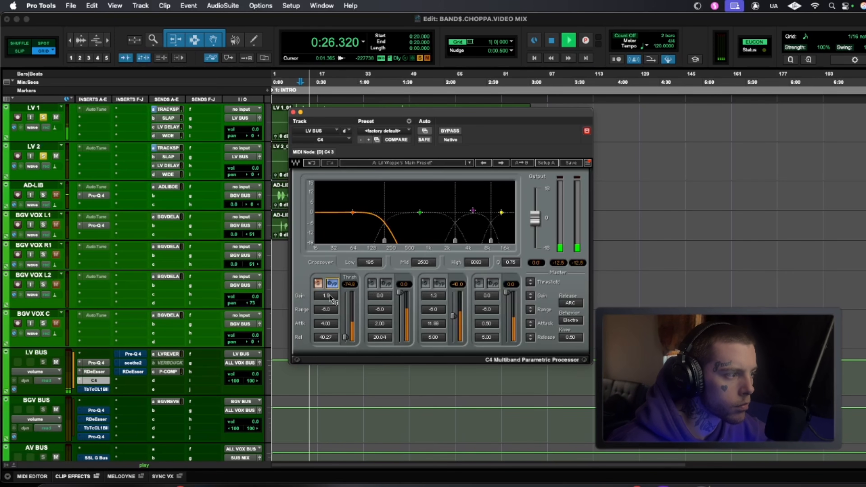
pyautogui.click(333, 286)
pyautogui.moveTo(327, 296); pyautogui.dragTo(327, 292)
pyautogui.click(332, 286)
pyautogui.click(332, 286)
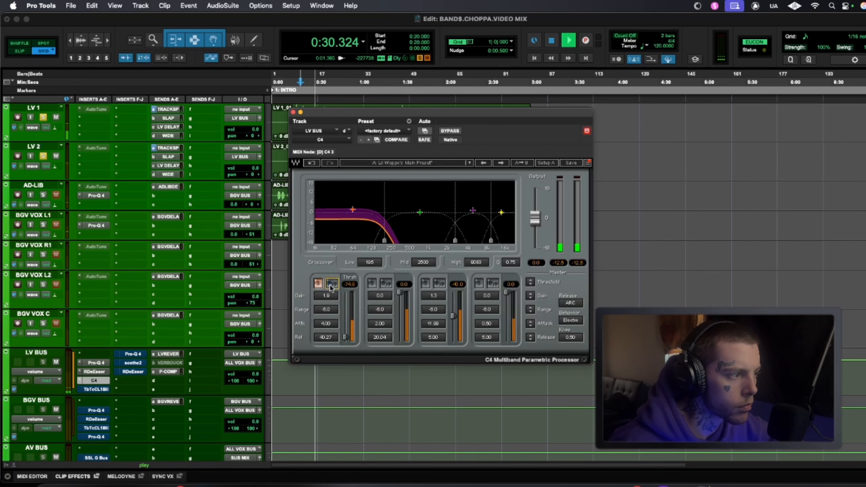
pyautogui.click(316, 285)
pyautogui.press('space')
# Solo the C4's second band, set its threshold to -37.4 and gain to 1.0, and compare it with the band bypassed
pyautogui.press('space')
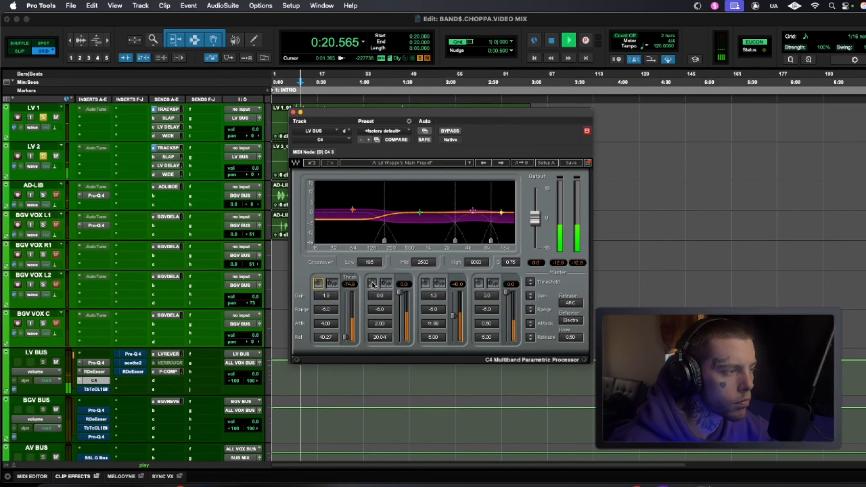
pyautogui.press('space')
pyautogui.click(371, 283)
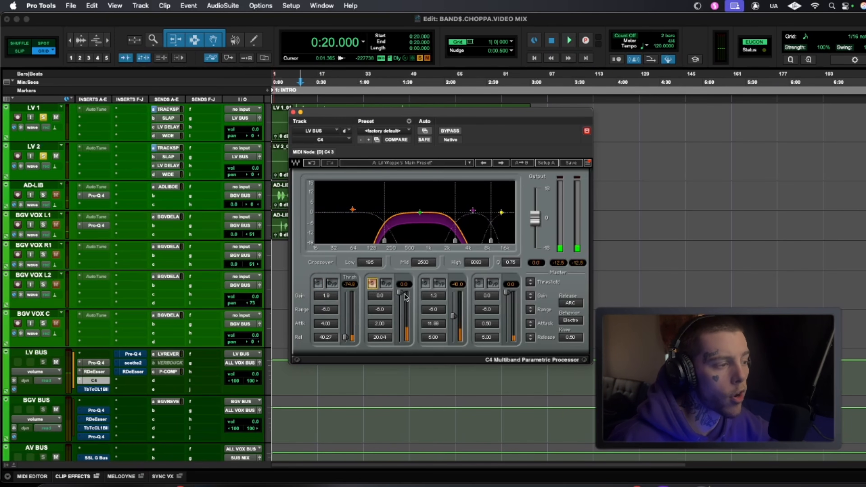
pyautogui.press('space')
pyautogui.moveTo(400, 293); pyautogui.dragTo(400, 314)
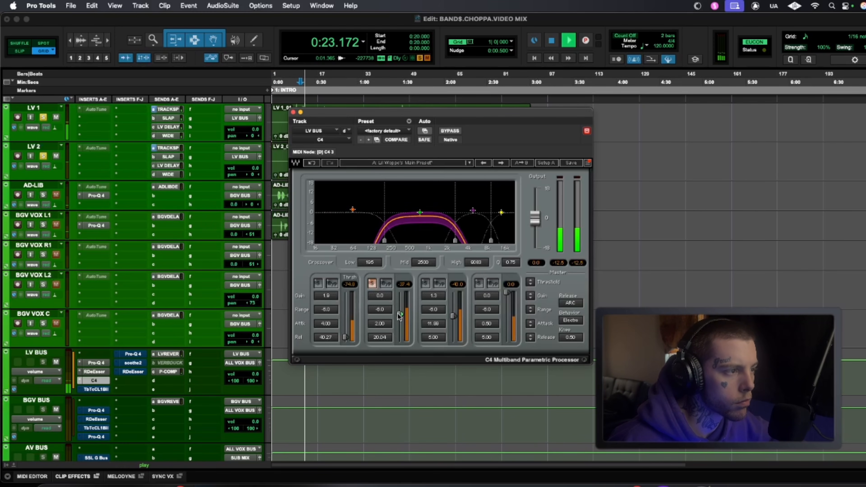
pyautogui.click(386, 283)
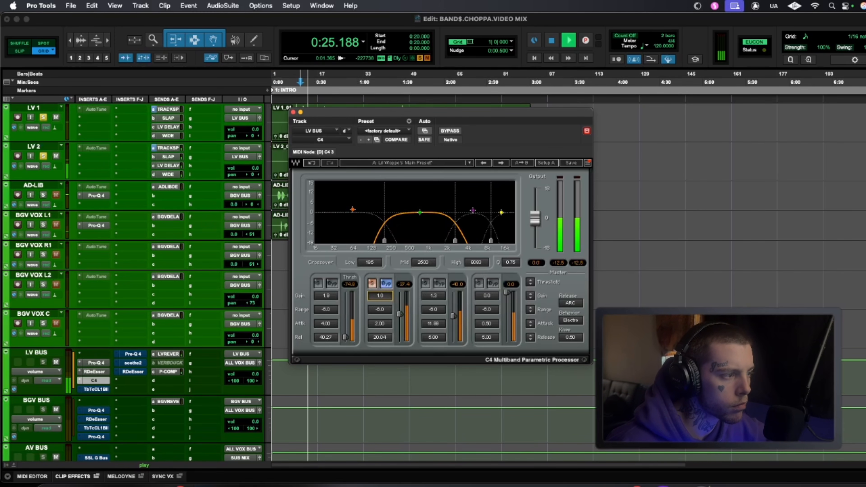
pyautogui.click(391, 283)
pyautogui.click(390, 283)
# Raise the second band's gain to 1.3, compare it with the band bypassed, unsolo it and stop playback
pyautogui.moveTo(380, 296); pyautogui.dragTo(381, 294)
pyautogui.click(387, 284)
pyautogui.click(386, 283)
pyautogui.click(387, 285)
pyautogui.click(386, 284)
pyautogui.press('space')
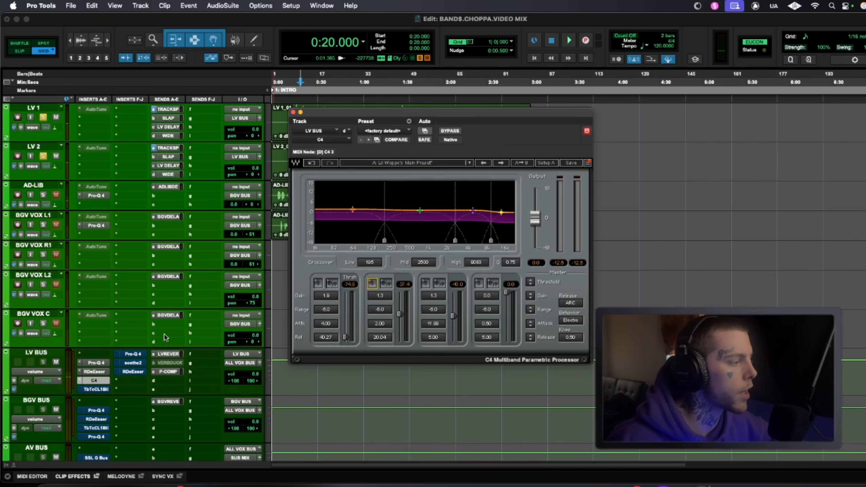
# Compare the C4 with bypass on the lead vocals, and raise all four band gains together by about 0.3 using the master gain
pyautogui.press('space')
pyautogui.click(452, 132)
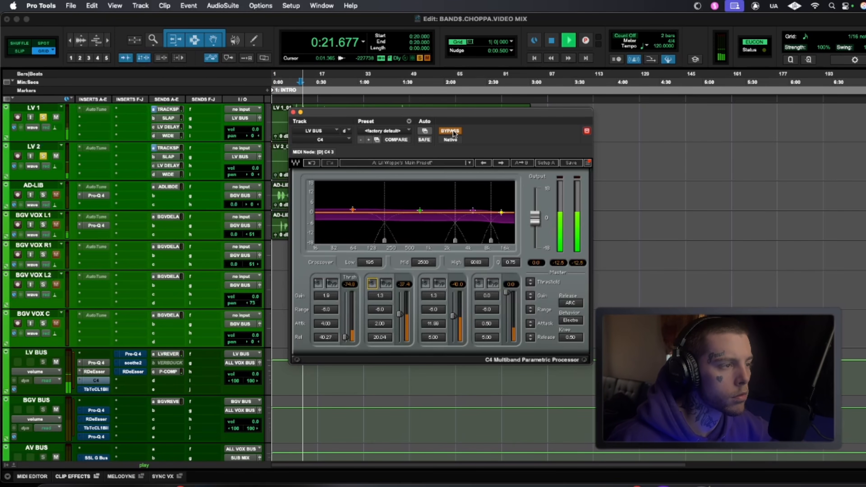
pyautogui.click(450, 131)
pyautogui.press('space')
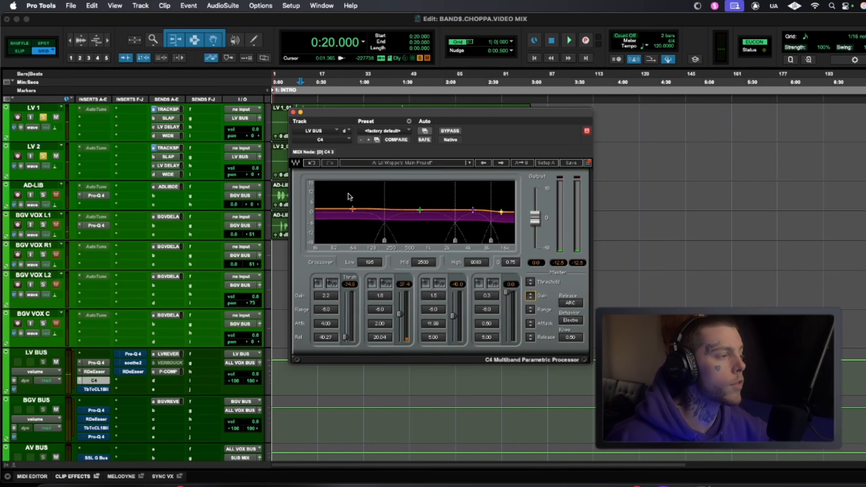
# Play the lead vocals with the C4 bypassed and active to compare levels, and close the plug-in
pyautogui.click(451, 132)
pyautogui.press('space')
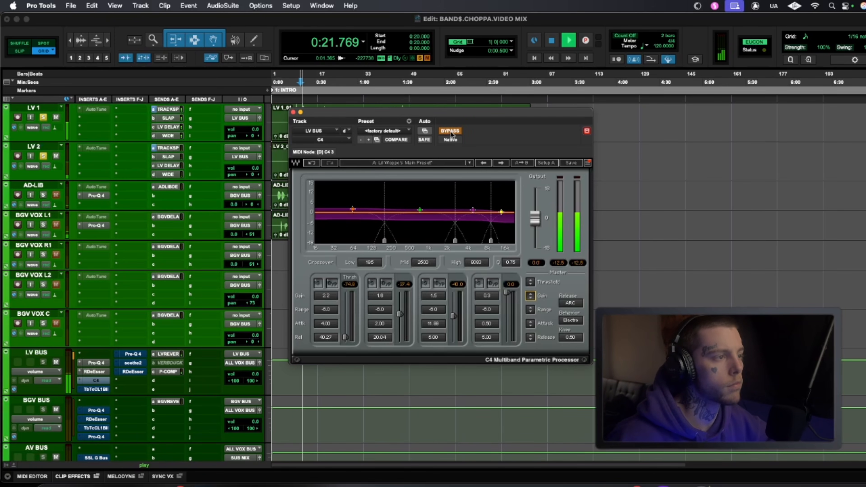
pyautogui.press('space')
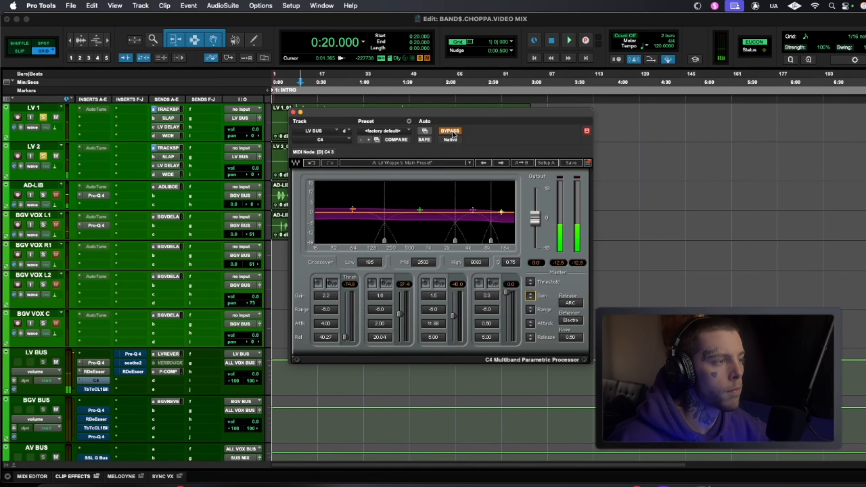
pyautogui.click(450, 131)
pyautogui.press('space')
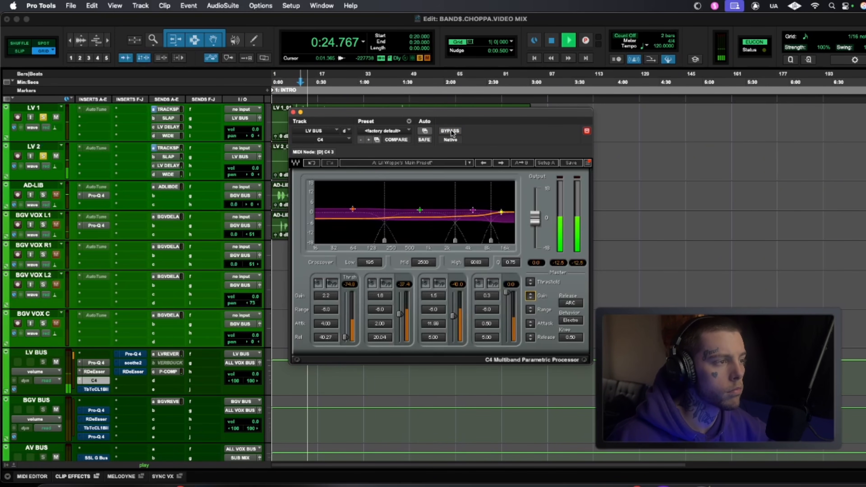
pyautogui.click(450, 131)
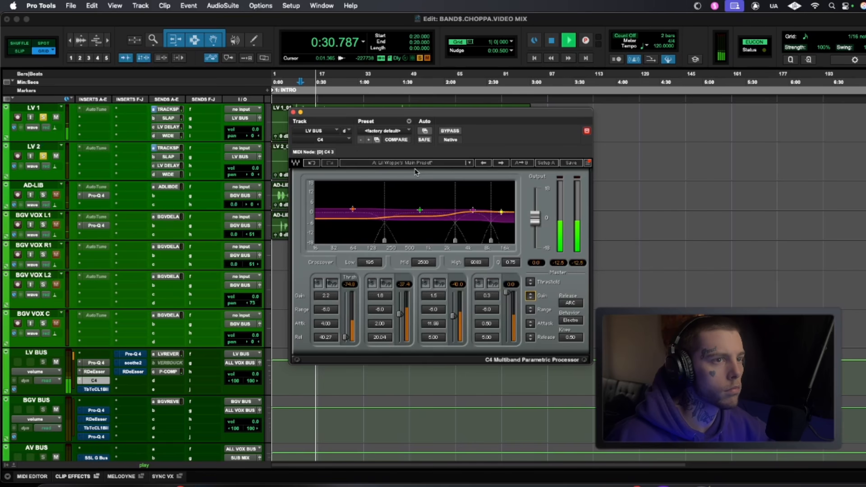
pyautogui.press('space')
pyautogui.click(293, 112)
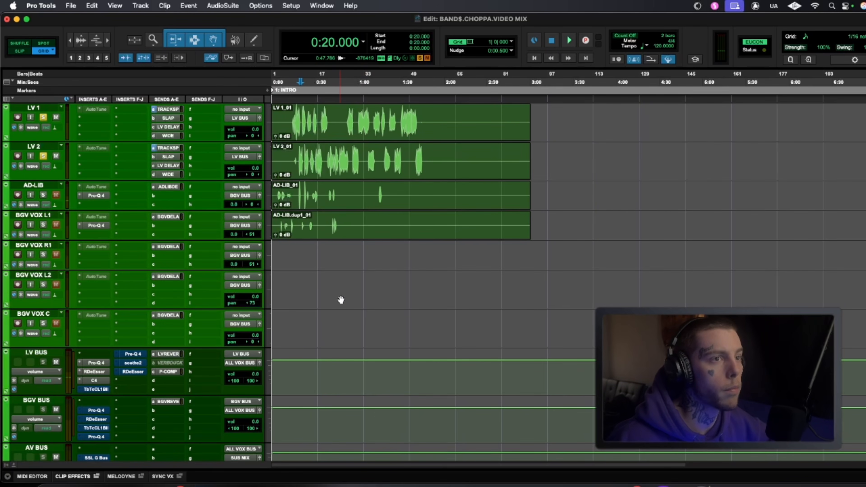
# Activate the Tube-Tech CL 1B compressor on the LV BUS, open it and reposition its window
pyautogui.rightClick(97, 390)
pyautogui.click(104, 394)
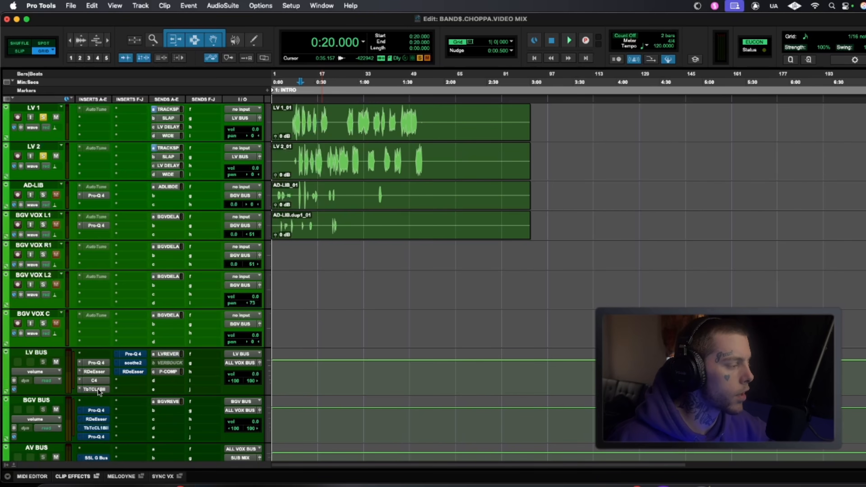
pyautogui.moveTo(594, 281); pyautogui.dragTo(711, 328)
pyautogui.moveTo(592, 275); pyautogui.dragTo(743, 334)
pyautogui.moveTo(579, 112); pyautogui.dragTo(535, 180)
pyautogui.click(768, 247)
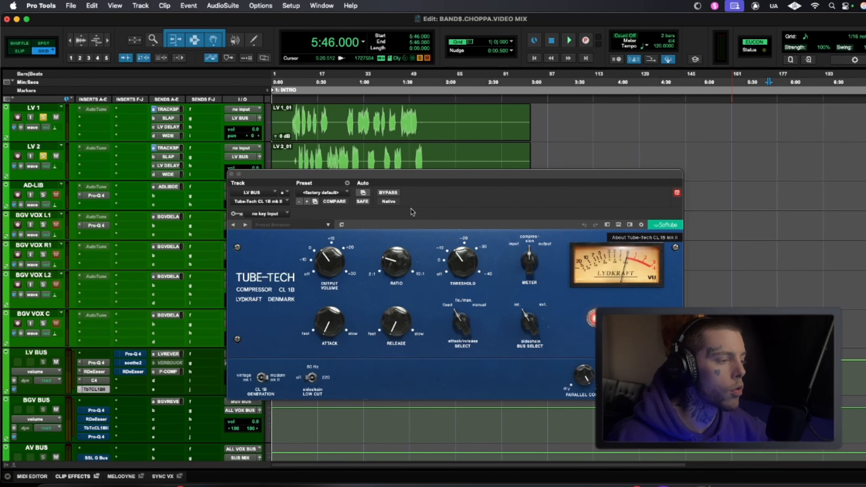
# Set the compressor's attack/release select to manual, play from 0:16, and raise the release to around midway and the attack slightly above fastest
pyautogui.moveTo(384, 255)
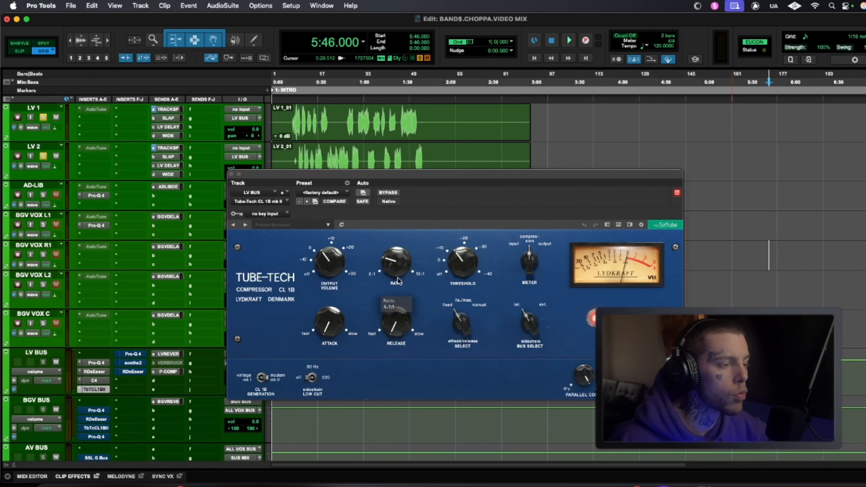
pyautogui.click(478, 306)
pyautogui.moveTo(387, 326)
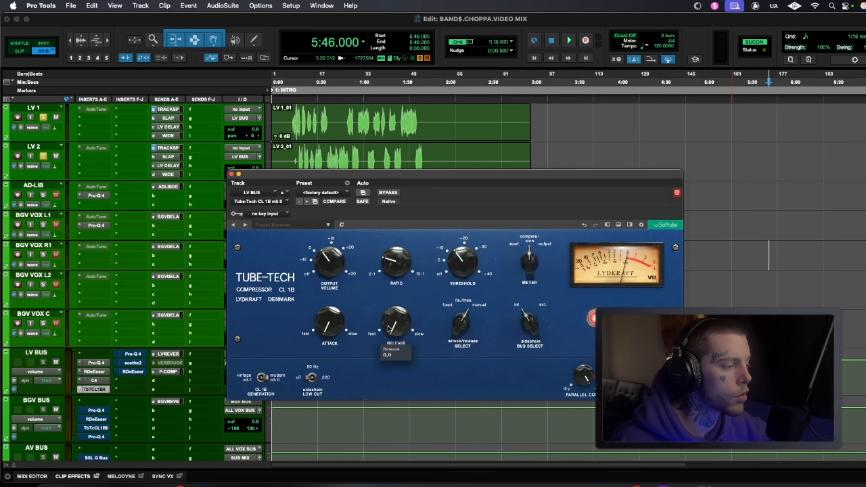
pyautogui.press('space')
pyautogui.press('space')
pyautogui.click(295, 150)
pyautogui.press('space')
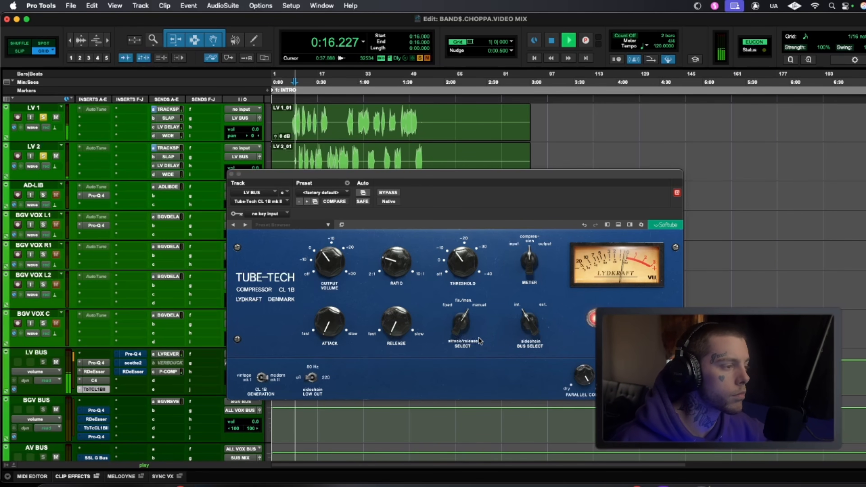
pyautogui.moveTo(401, 329); pyautogui.dragTo(401, 307)
pyautogui.moveTo(344, 324)
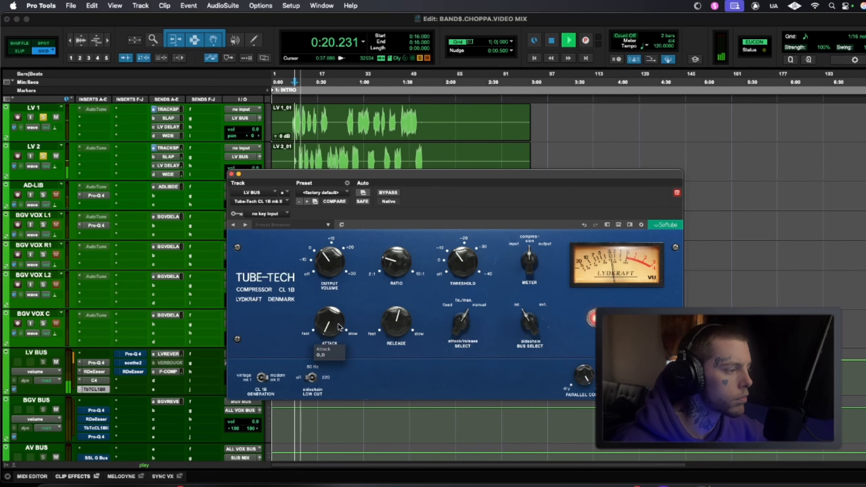
pyautogui.moveTo(344, 324); pyautogui.dragTo(326, 313)
# Set the compressor's threshold to -12.2 dB and its ratio to 3.3:1 during playback
pyautogui.moveTo(448, 294)
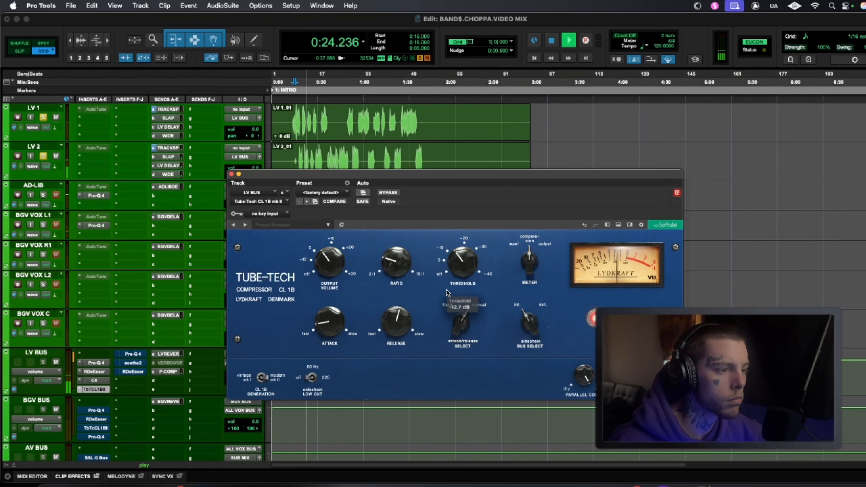
pyautogui.moveTo(462, 264); pyautogui.dragTo(463, 264)
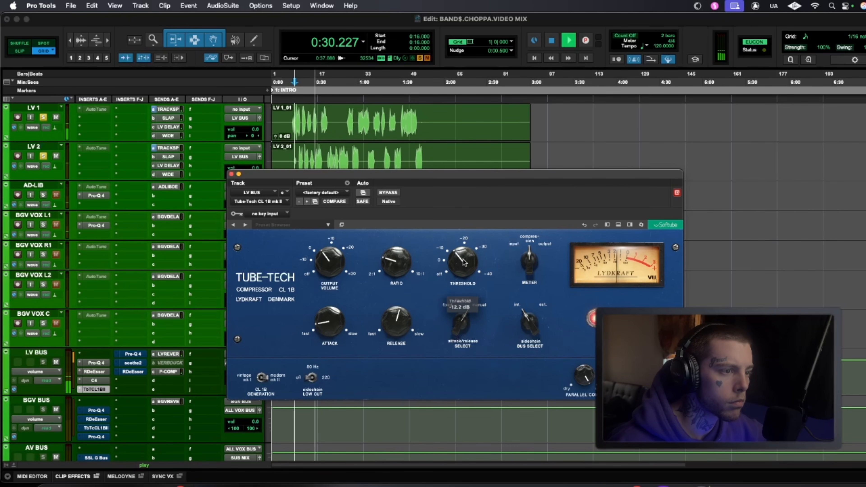
pyautogui.moveTo(396, 264)
pyautogui.moveTo(396, 265); pyautogui.dragTo(396, 267)
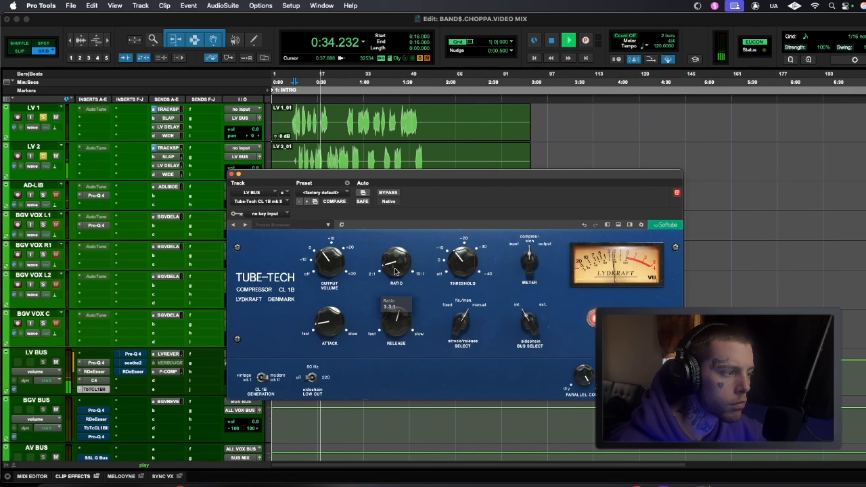
# Compare the lead vocals repeatedly with the Tube-Tech compressor bypassed and active
pyautogui.moveTo(349, 266)
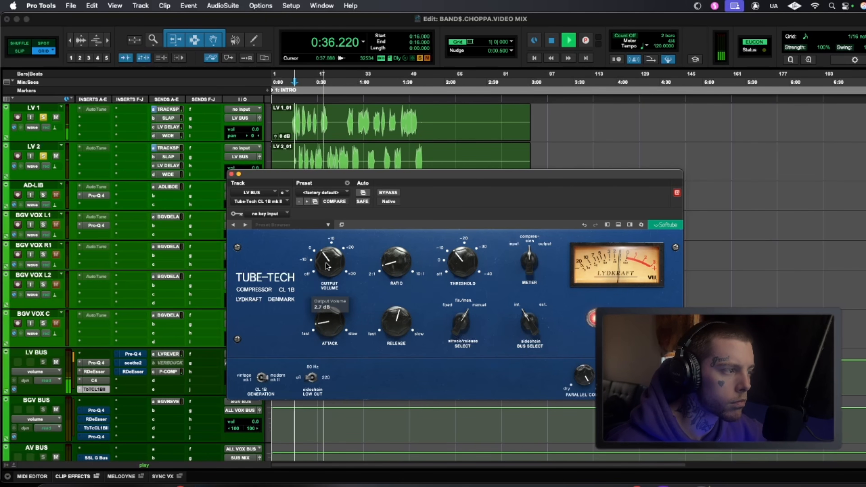
pyautogui.click(381, 193)
pyautogui.click(380, 193)
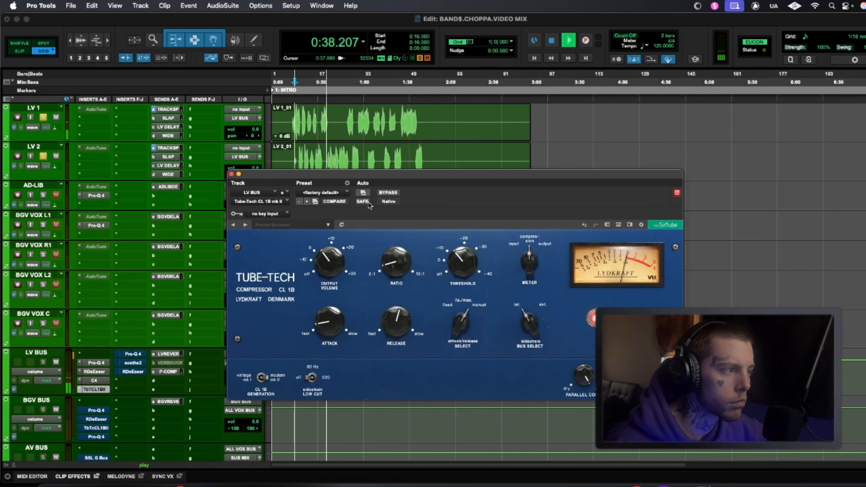
pyautogui.click(382, 193)
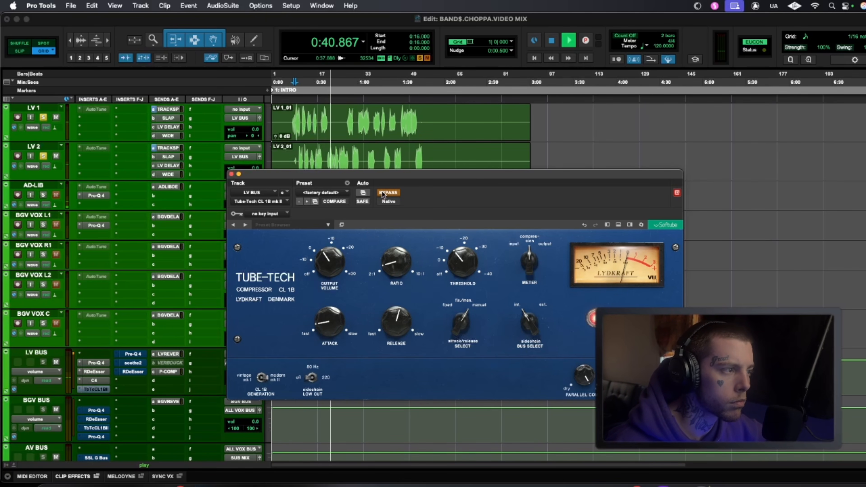
pyautogui.click(383, 194)
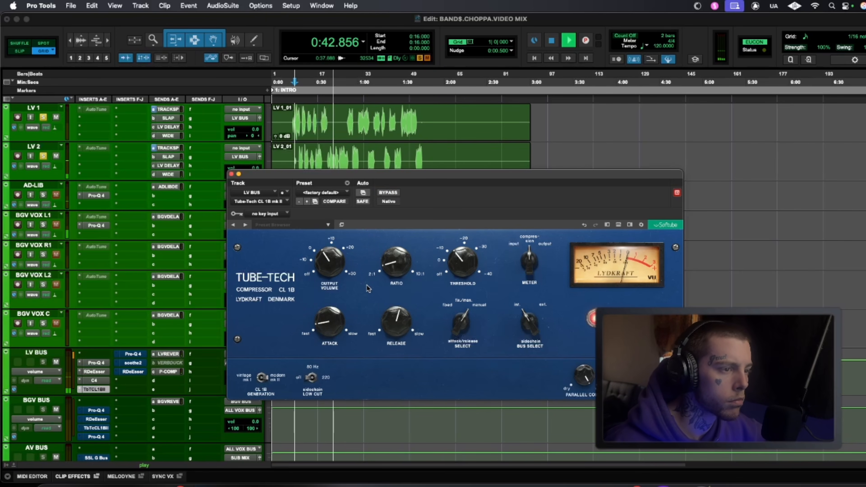
pyautogui.press('space')
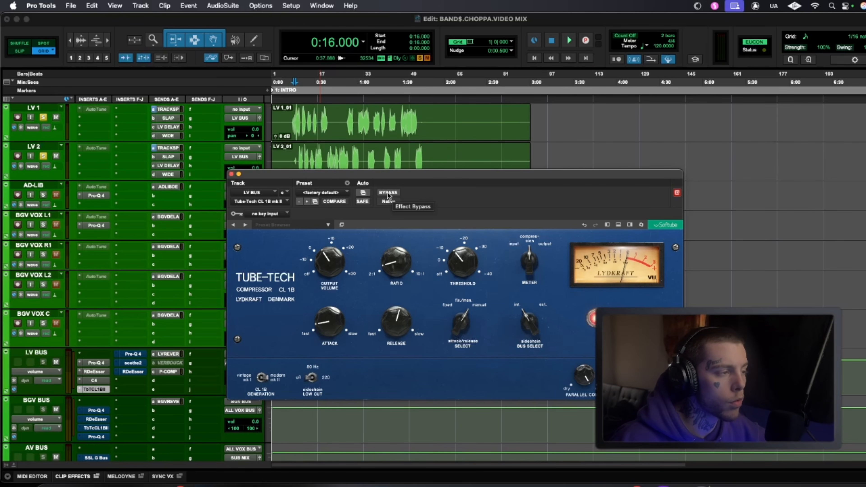
pyautogui.click(387, 192)
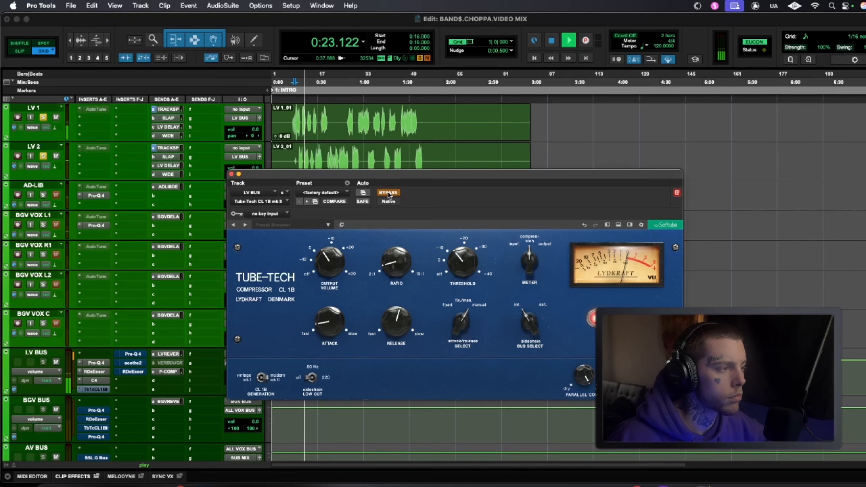
pyautogui.click(387, 193)
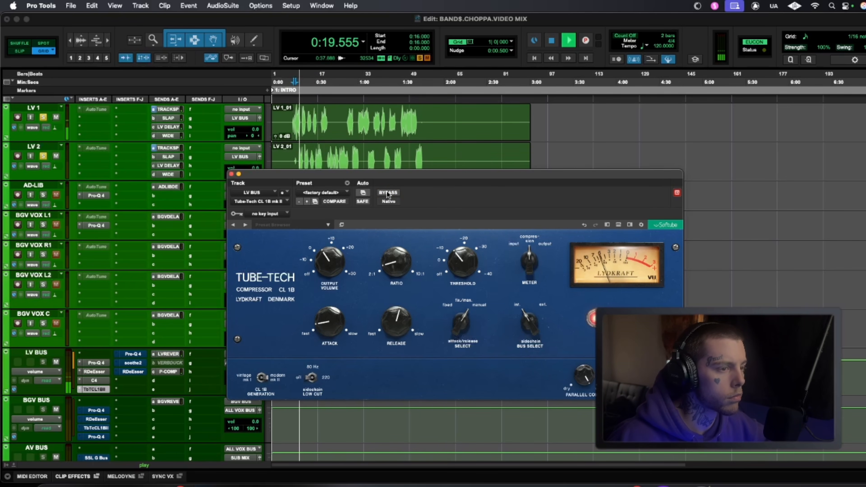
# Set the compressor's threshold to -11.5 dB, stop playback and close the plug-in
pyautogui.moveTo(459, 268)
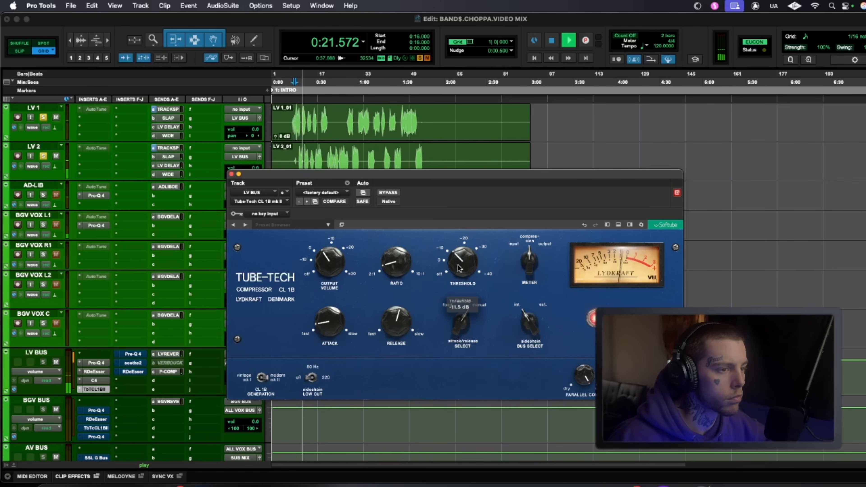
pyautogui.moveTo(422, 251)
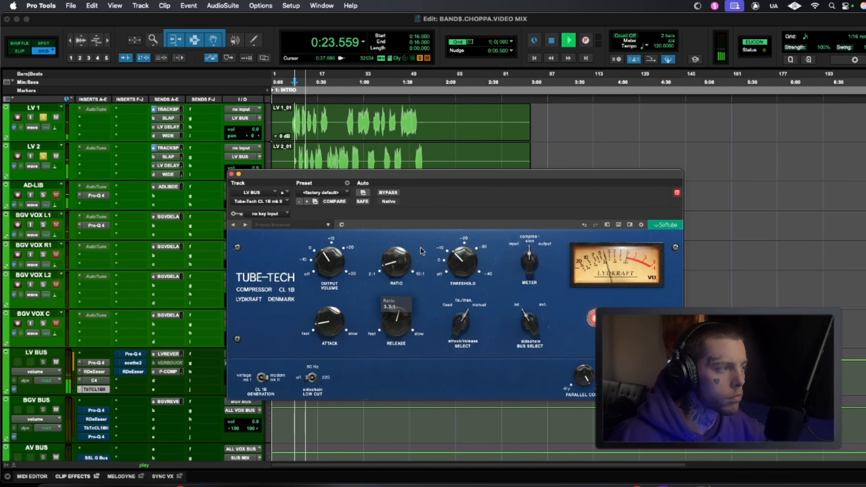
pyautogui.moveTo(326, 261)
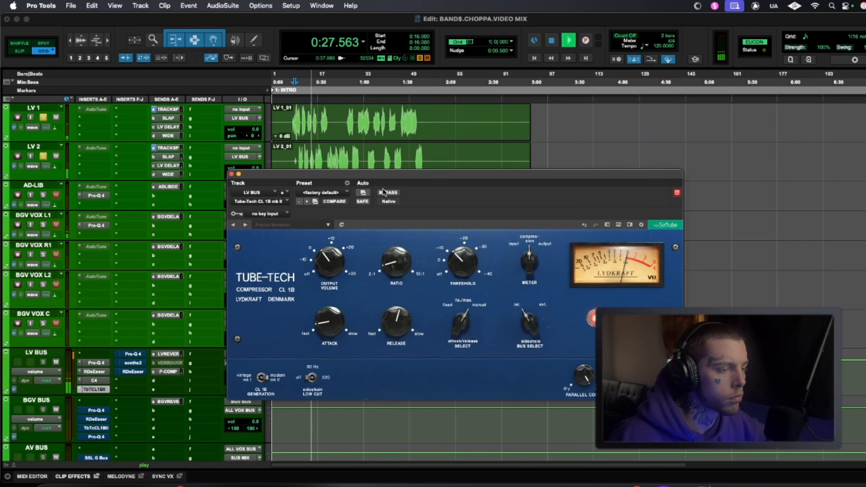
pyautogui.press('space')
pyautogui.click(232, 174)
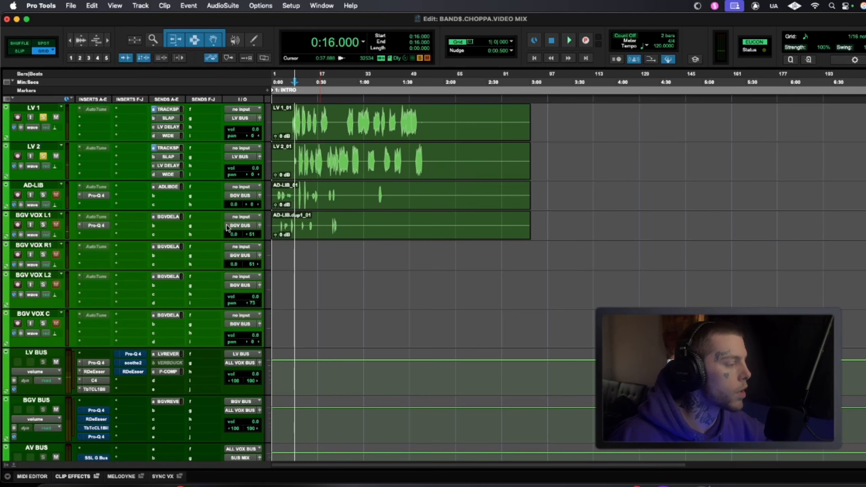
# Activate the Pro-Q 4 in insert F of the LV BUS, open it and set its processing mode to Natural Phase
pyautogui.scroll(5, 376, 297)
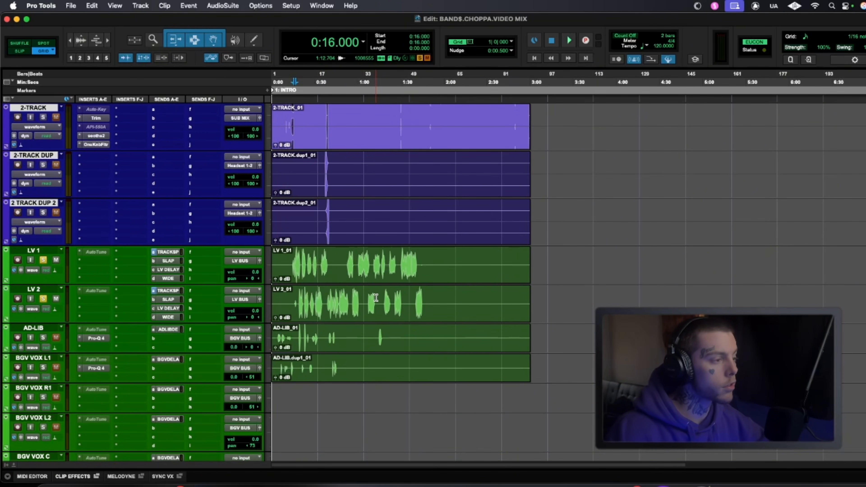
pyautogui.scroll(-5, 381, 301)
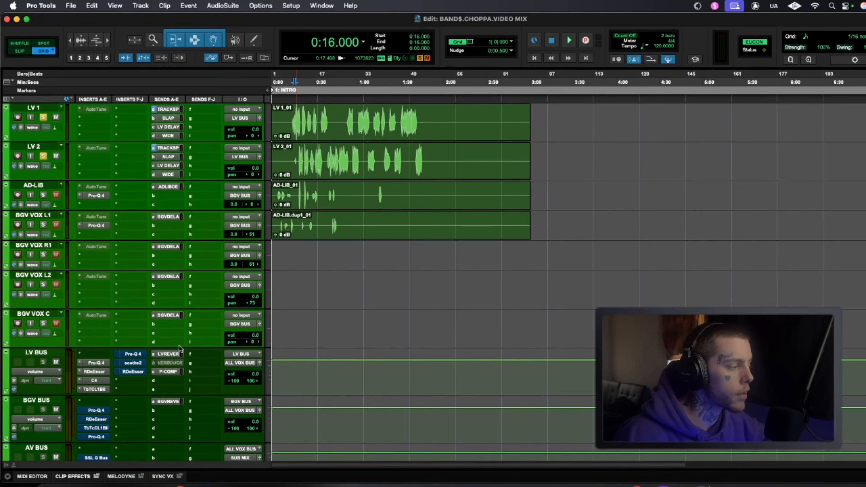
pyautogui.rightClick(125, 351)
pyautogui.click(161, 357)
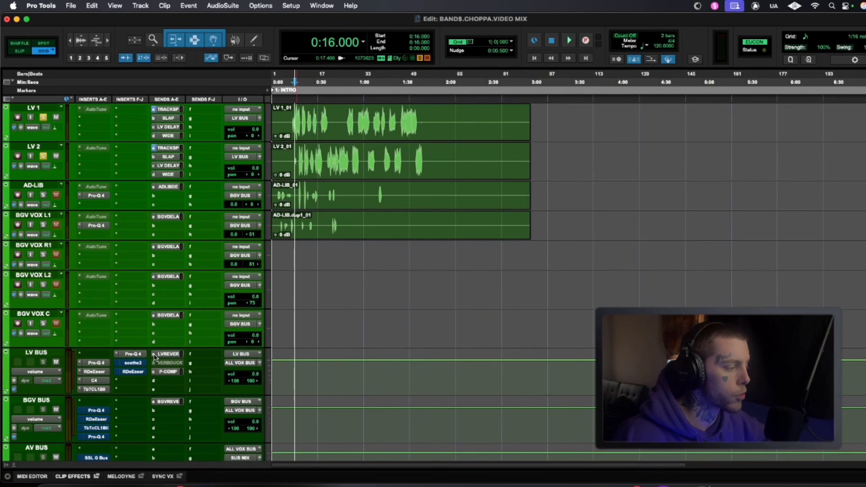
pyautogui.click(130, 352)
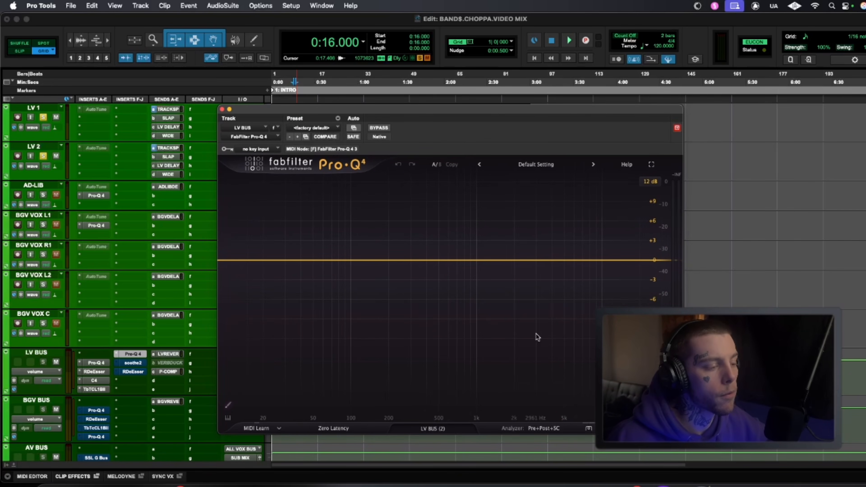
pyautogui.click(329, 428)
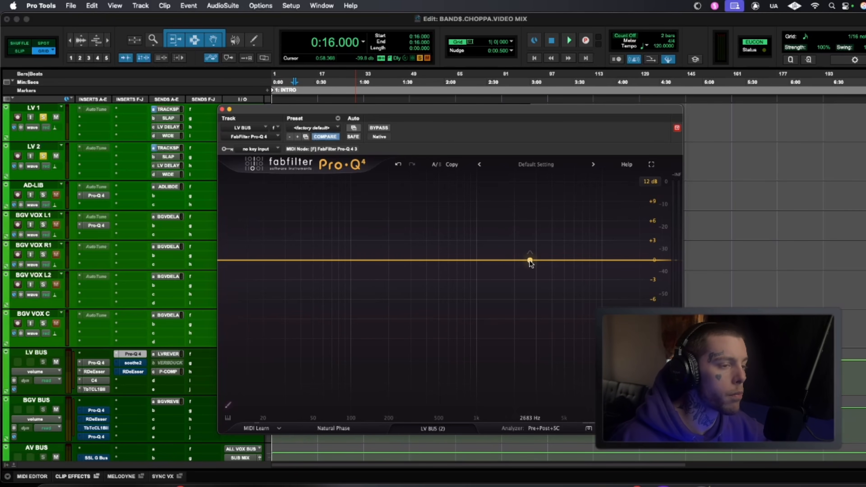
# Play the lead vocals and add a bell band at 1321.1 Hz with Q 1.000, boosted by about 3 dB
pyautogui.press('space')
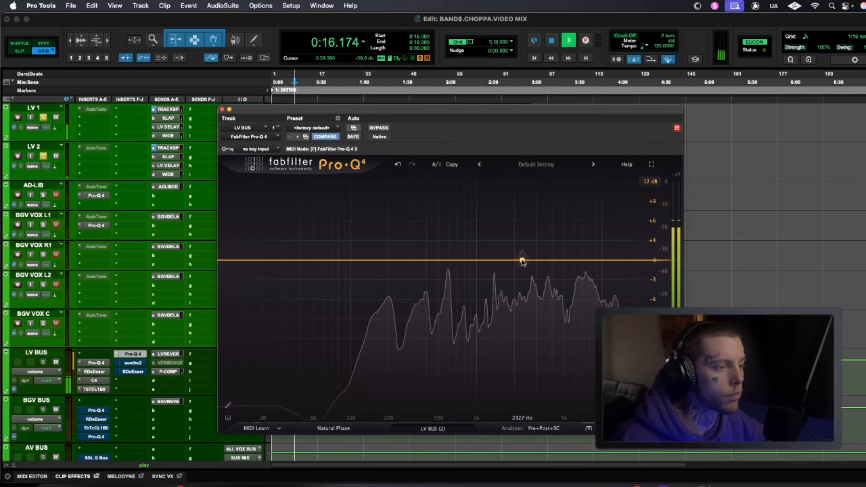
pyautogui.click(518, 260)
pyautogui.moveTo(531, 232); pyautogui.dragTo(506, 229)
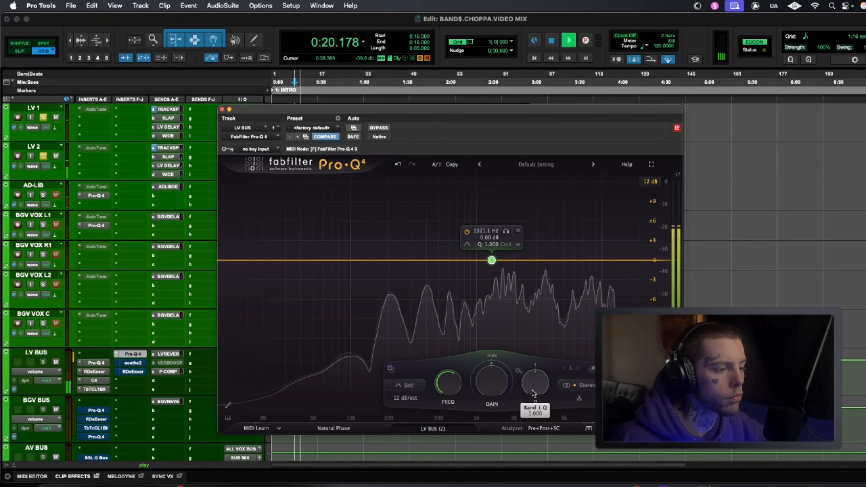
pyautogui.moveTo(491, 376); pyautogui.dragTo(493, 354)
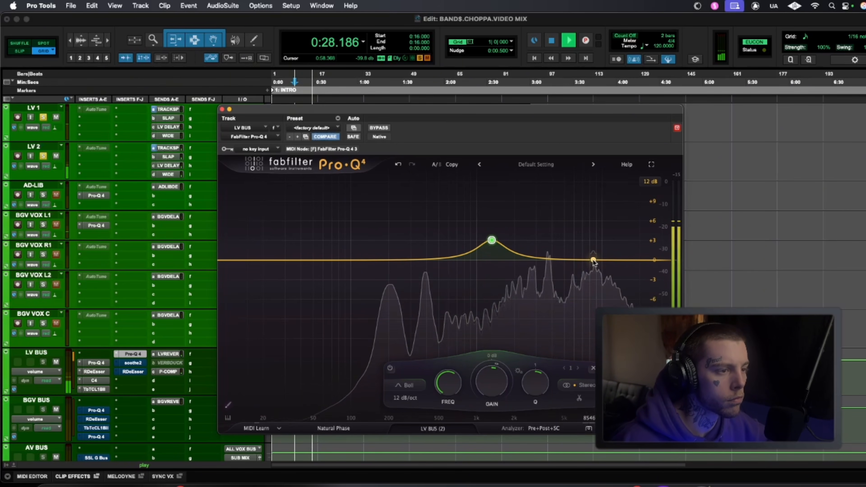
# Add a second bell band around 7 kHz in the LV BUS Pro-Q 4, boosted by about 2.4 dB
pyautogui.click(581, 260)
pyautogui.moveTo(591, 230); pyautogui.dragTo(602, 231)
pyautogui.moveTo(561, 382); pyautogui.dragTo(562, 365)
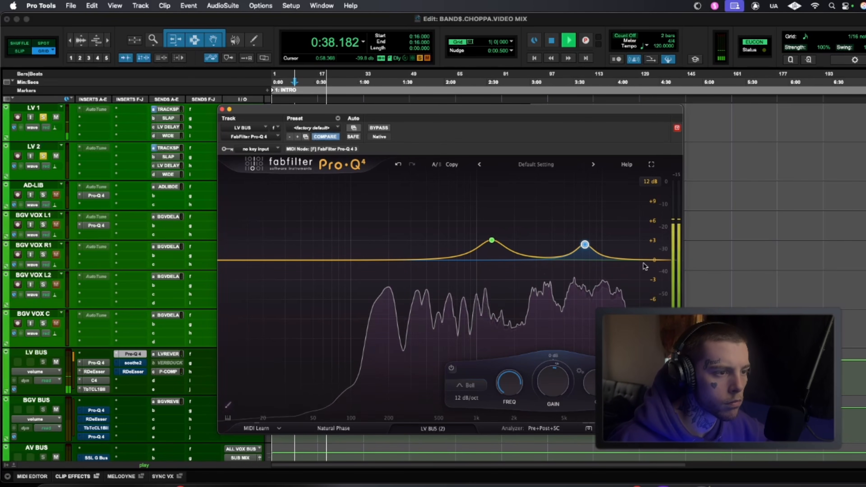
# Add a High Shelf band at 15640 Hz with +2.05 dB and Q 1.276, then stop playback
pyautogui.click(651, 261)
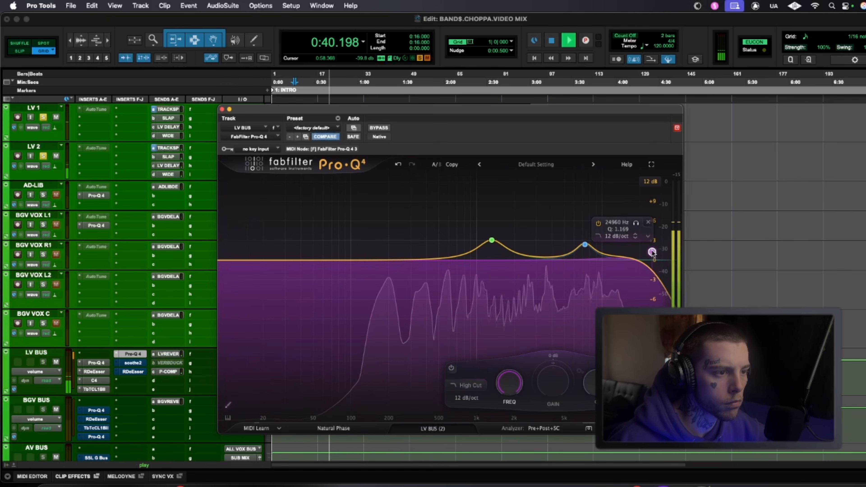
pyautogui.rightClick(652, 255)
pyautogui.moveTo(668, 276)
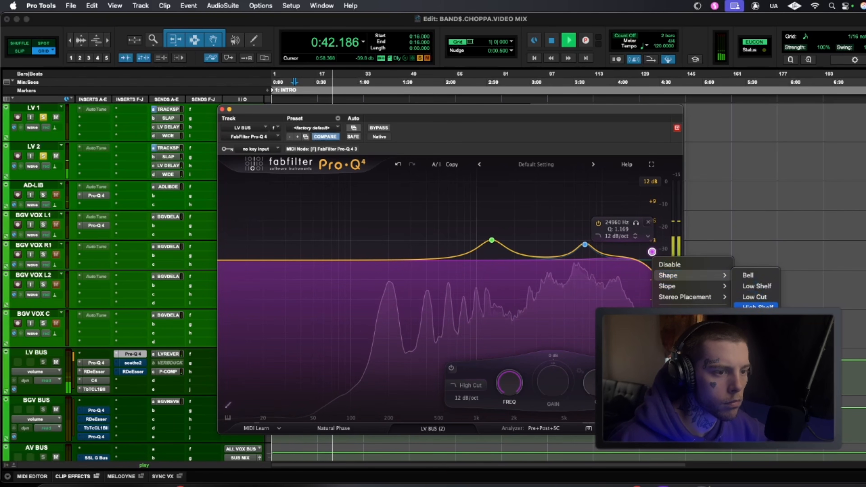
pyautogui.click(705, 355)
pyautogui.moveTo(653, 260); pyautogui.dragTo(624, 243)
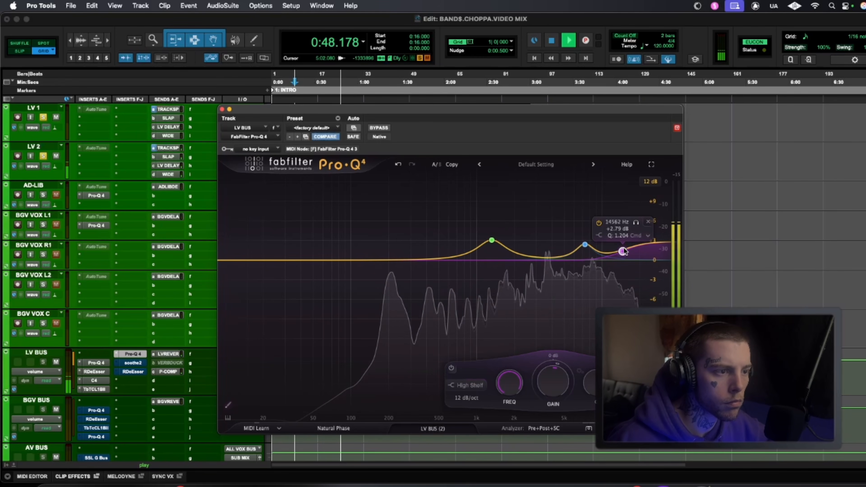
pyautogui.scroll(5, 622, 250)
pyautogui.scroll(-5, 623, 251)
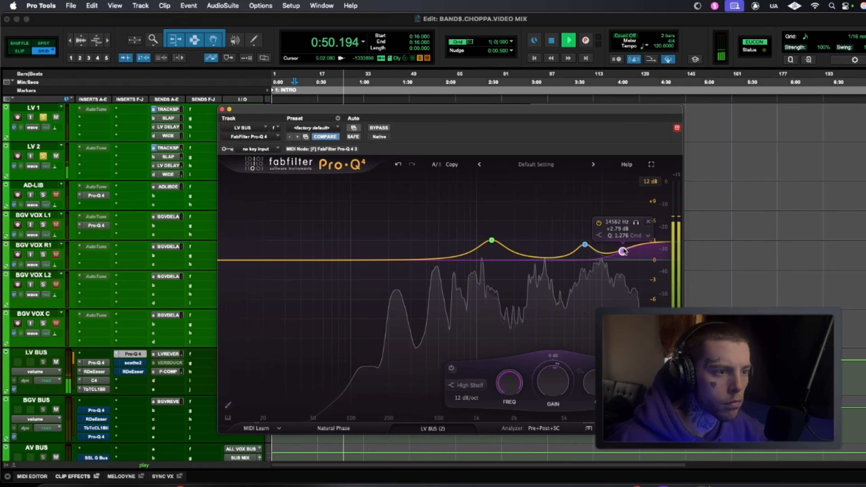
pyautogui.moveTo(623, 251); pyautogui.dragTo(627, 254)
pyautogui.press('space')
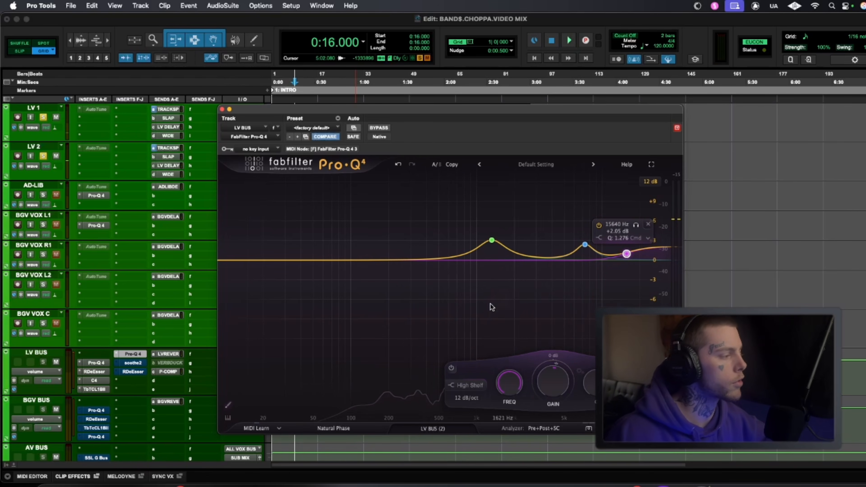
# Play the lead vocals from 0:16 to audition the EQ curve, stop playback and close the Pro-Q 4
pyautogui.press('space')
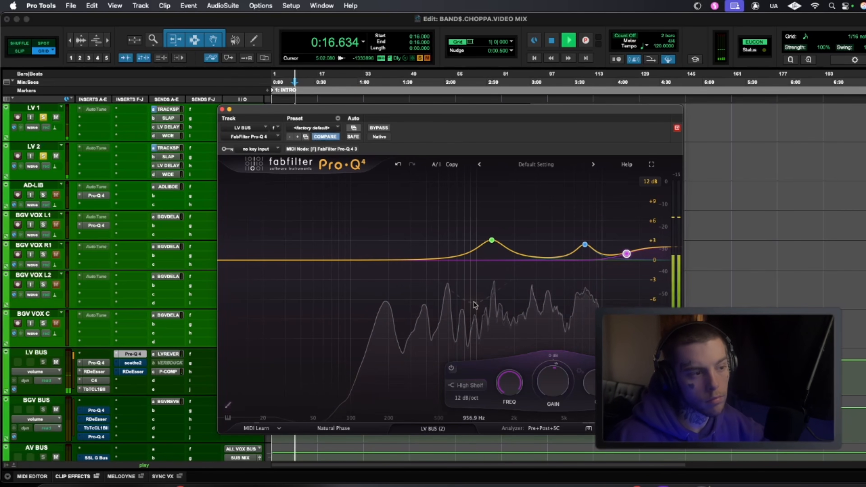
pyautogui.moveTo(447, 302)
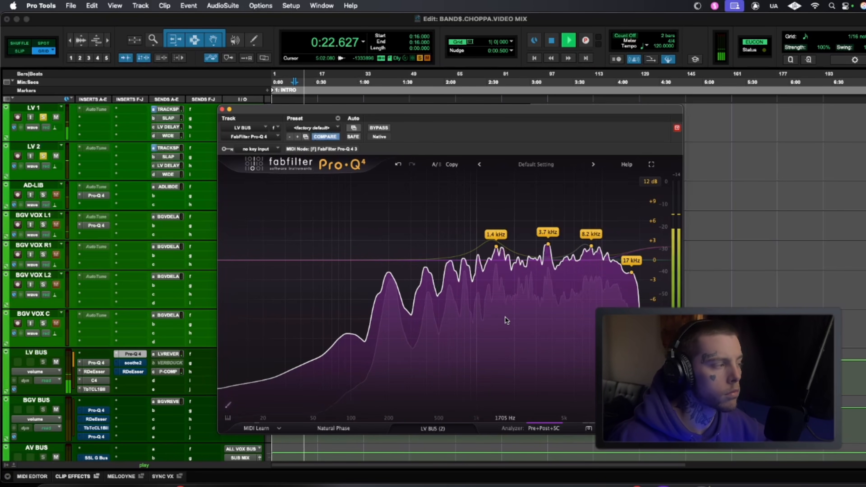
pyautogui.press('space')
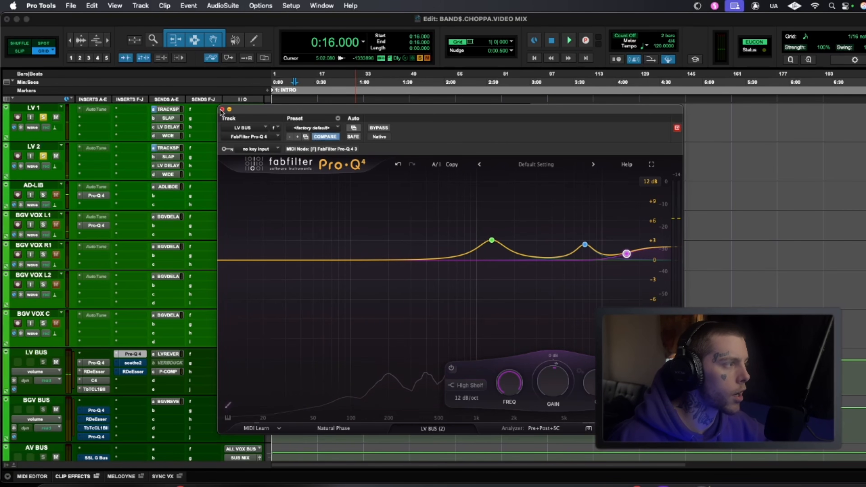
pyautogui.click(222, 109)
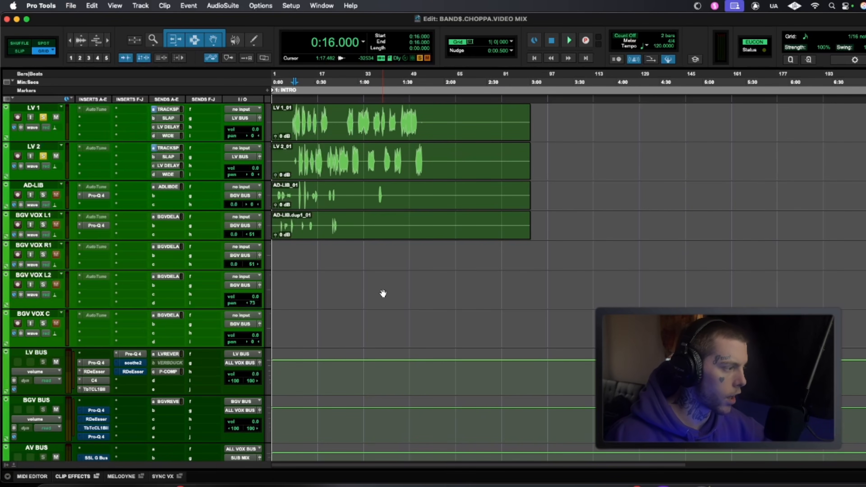
# Activate the inactive AutoTune inserts on all lead, ad-lib and background vocal tracks
pyautogui.scroll(4, 377, 290)
pyautogui.keyDown('ctrl'); pyautogui.keyDown('alt'); pyautogui.keyDown('super'); pyautogui.click(95, 252); pyautogui.keyUp('super'); pyautogui.keyUp('alt'); pyautogui.keyUp('ctrl')
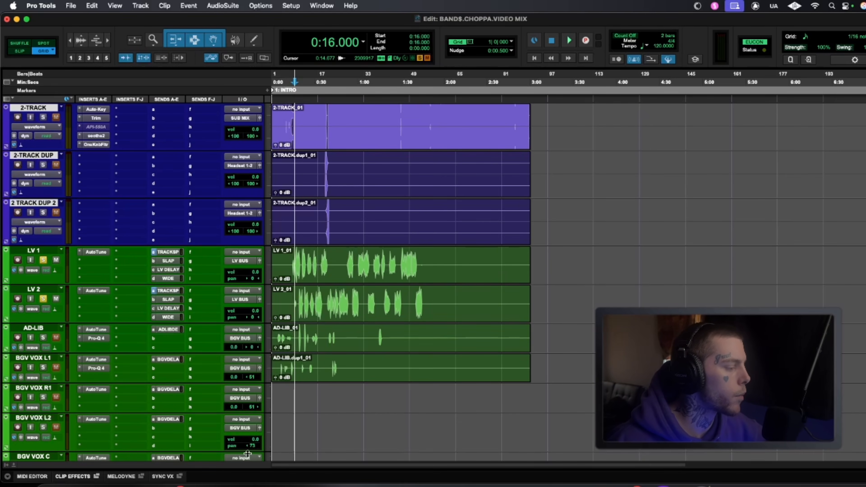
# Switch to Safari, open Tunebat's Song Key & BPM Finder and browse to the ARTISTS folder in Documents for the upload
pyautogui.click(123, 484)
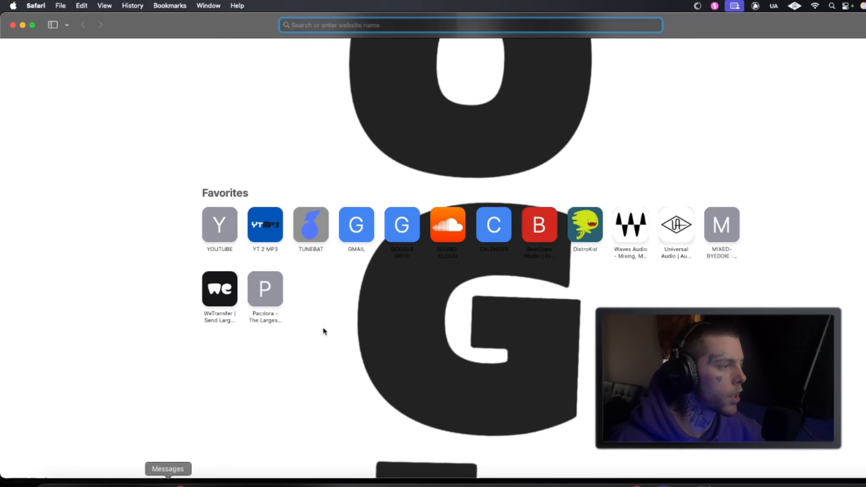
pyautogui.click(315, 229)
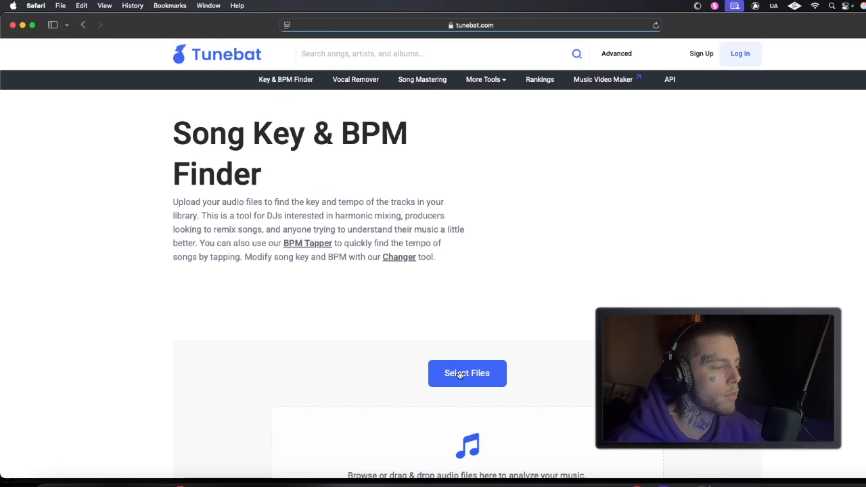
pyautogui.click(460, 375)
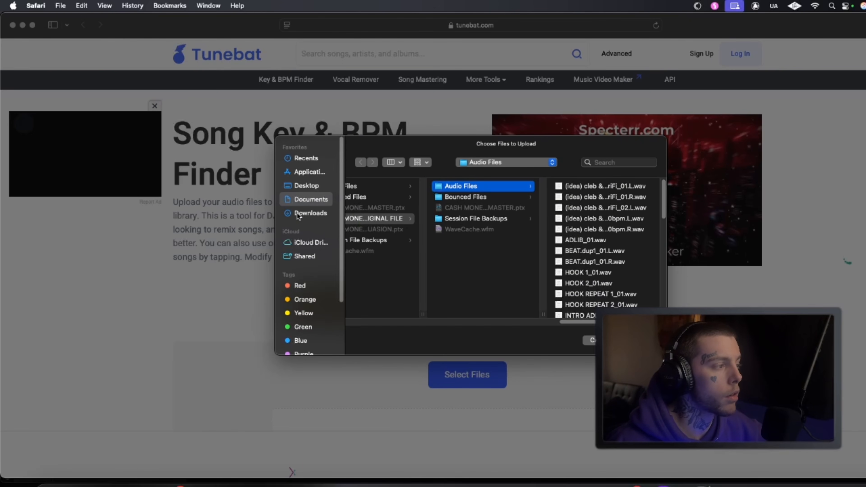
pyautogui.click(312, 187)
pyautogui.click(311, 199)
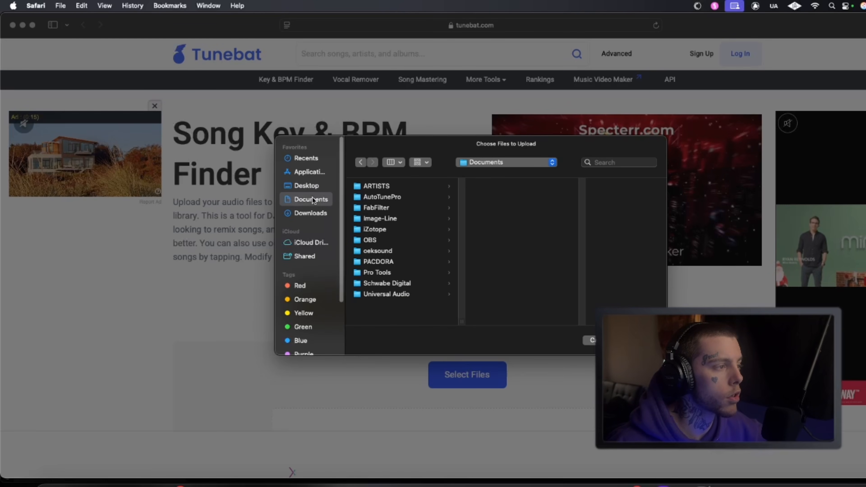
pyautogui.click(396, 186)
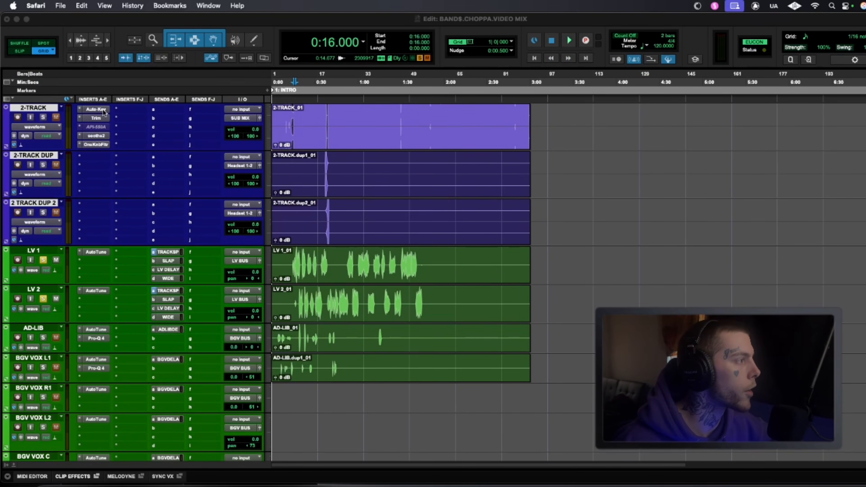
# Back in Pro Tools, set Auto-Key on the 2-TRACK manually to C Minor, send the key to AutoTune and close the plug-in
pyautogui.click(96, 109)
pyautogui.click(457, 242)
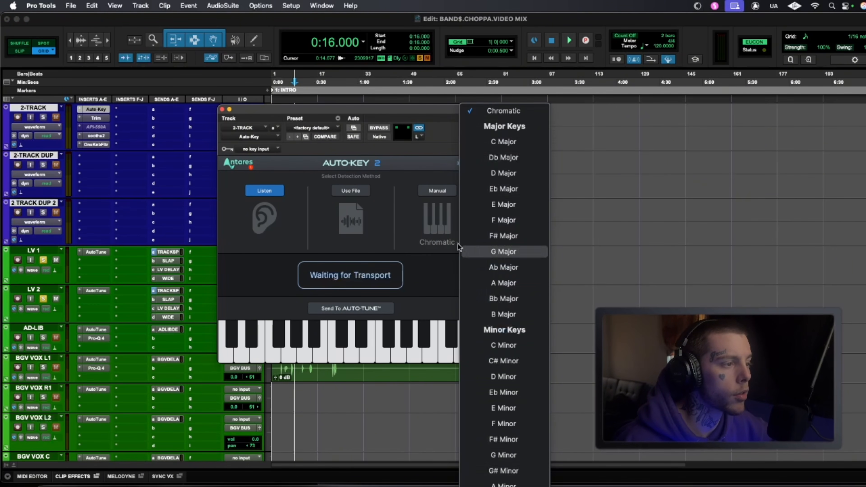
pyautogui.click(507, 350)
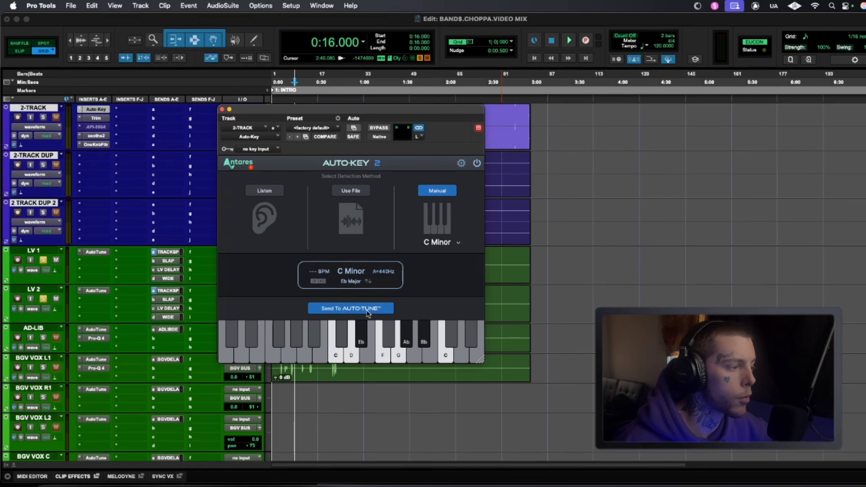
pyautogui.click(367, 311)
pyautogui.click(222, 111)
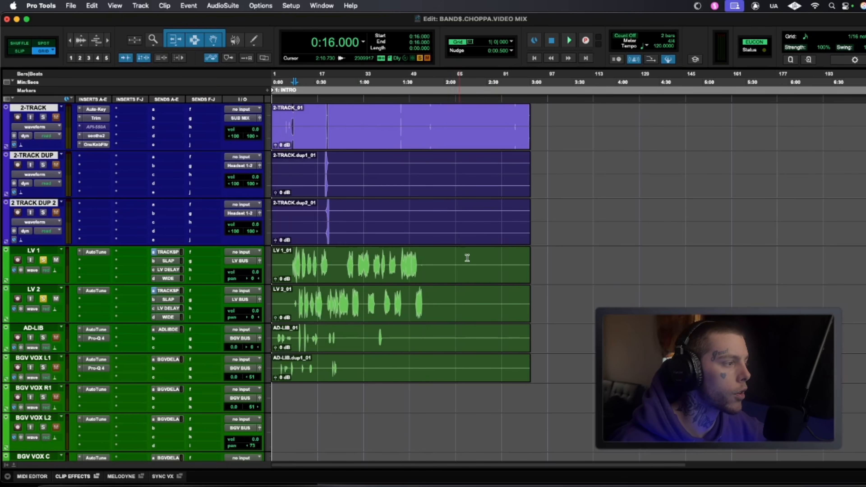
# Listen to the lead vocals with AutoTune active and check the AutoTune key and settings on LV 2
pyautogui.press('space')
pyautogui.scroll(-5, 445, 290)
pyautogui.scroll(5, 448, 289)
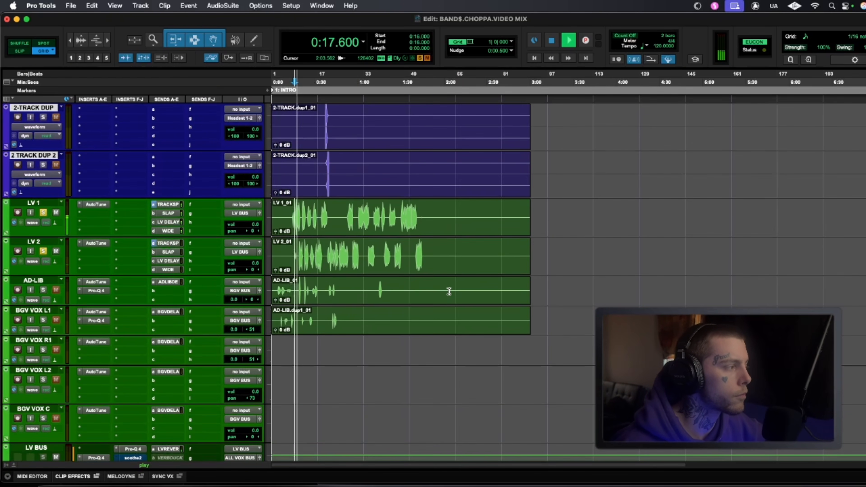
pyautogui.click(92, 242)
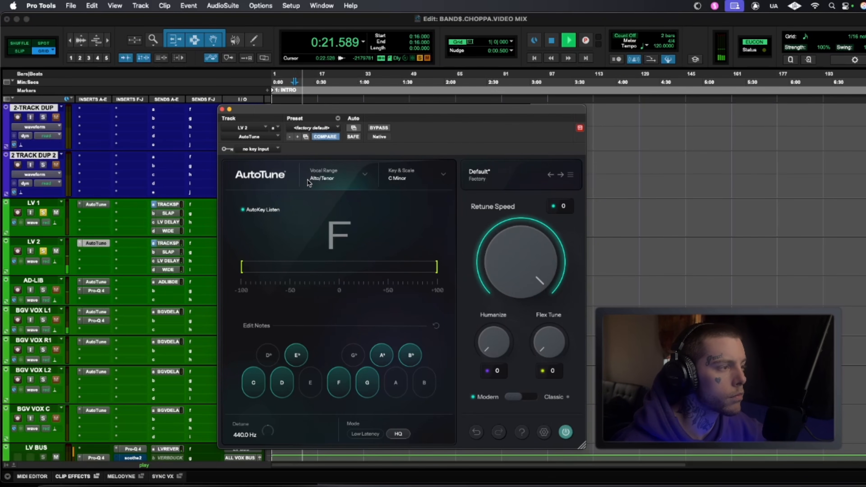
pyautogui.click(222, 110)
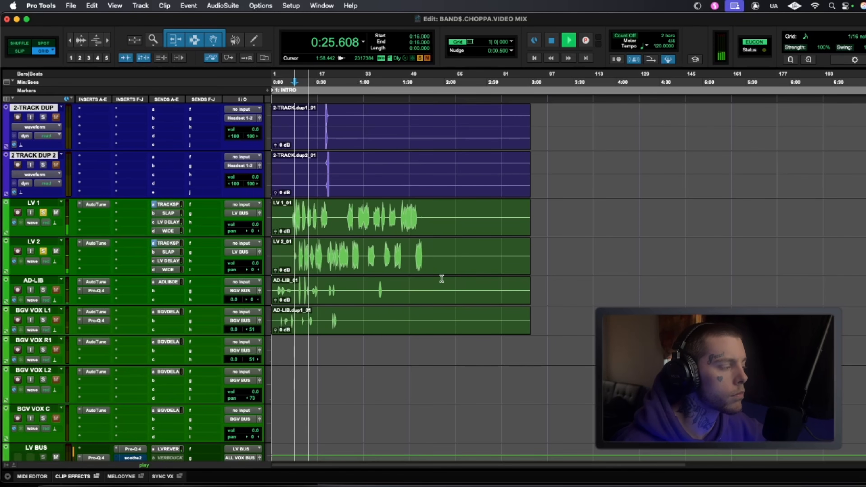
pyautogui.scroll(-3, 442, 279)
pyautogui.scroll(3, 442, 279)
pyautogui.press('space')
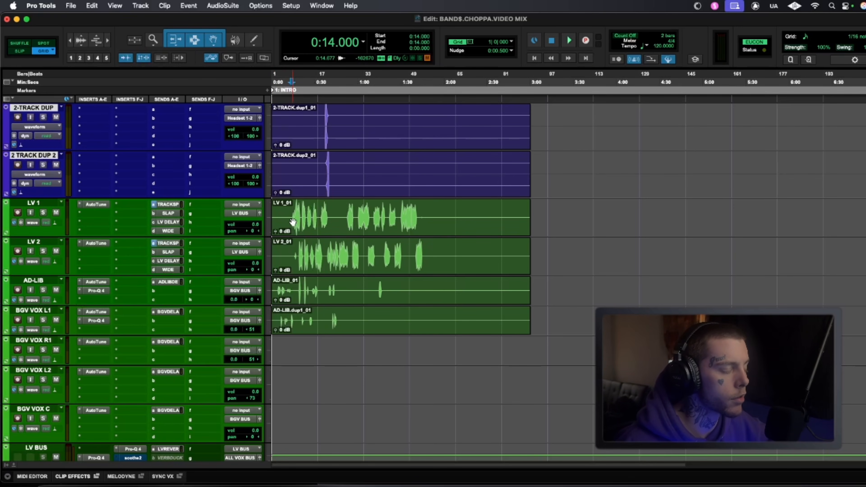
# Play from 0:14, reopen the LV BUS Pro-Q 4, solo-audition the lower bell band and set it to 1254.4 Hz, +3.49 dB
pyautogui.press('space')
pyautogui.scroll(-1, 140, 312)
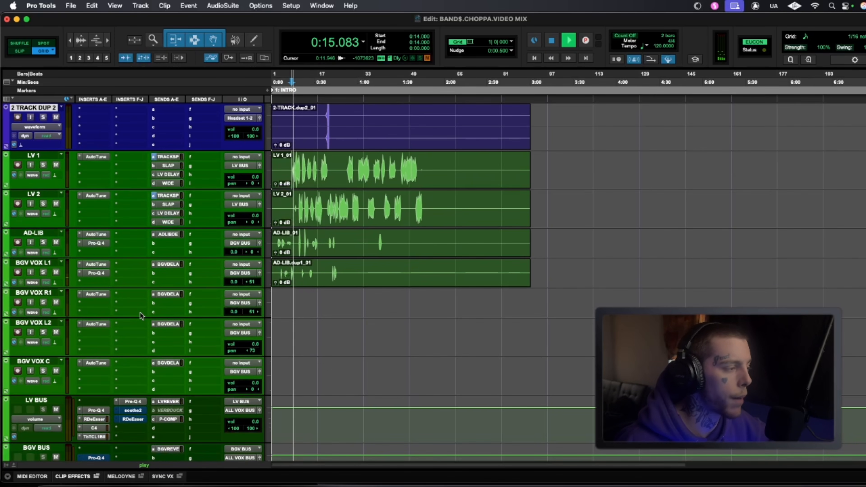
pyautogui.scroll(-3, 139, 312)
pyautogui.click(138, 315)
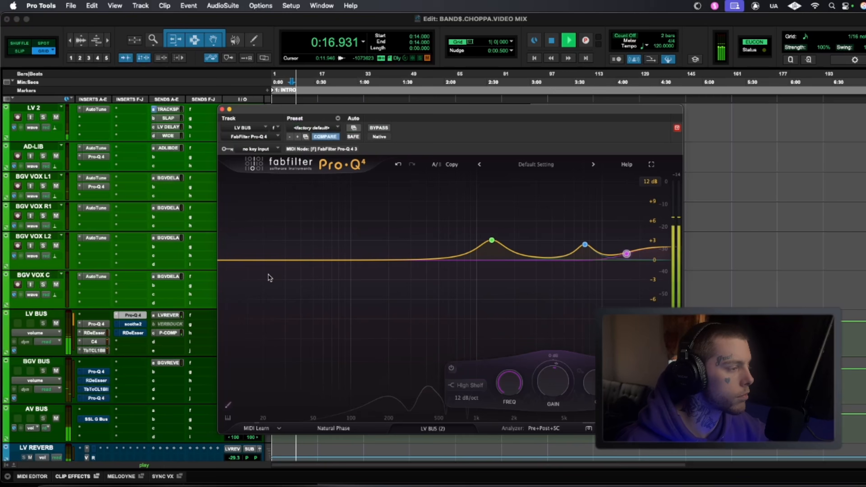
pyautogui.click(505, 212)
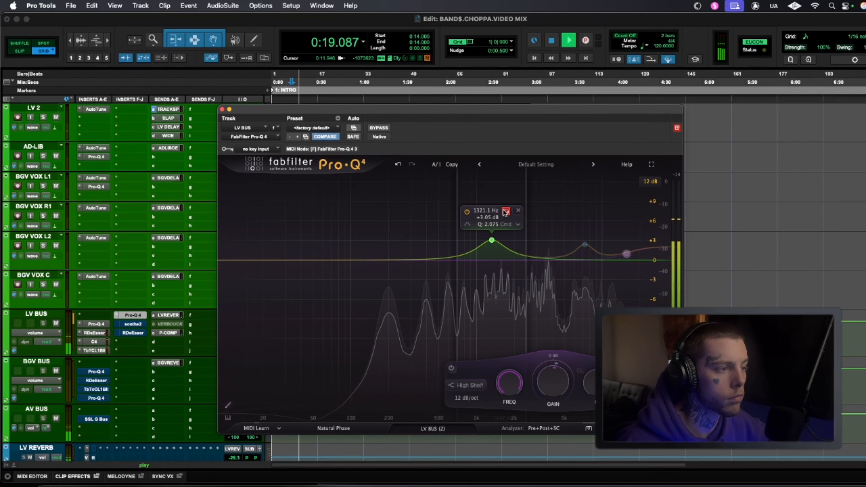
pyautogui.click(505, 212)
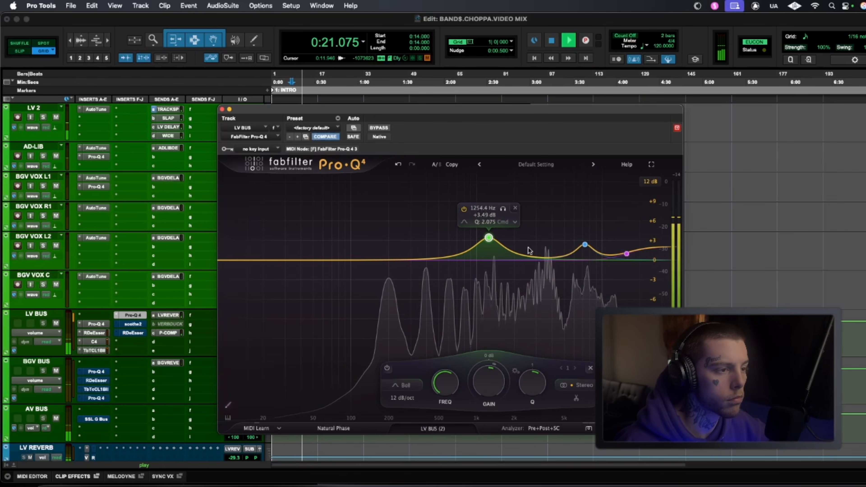
# Raise the upper bell band to about +3 dB, set the high shelf to 14389 Hz and +2.97 dB, and close the EQ
pyautogui.moveTo(585, 245); pyautogui.dragTo(625, 251)
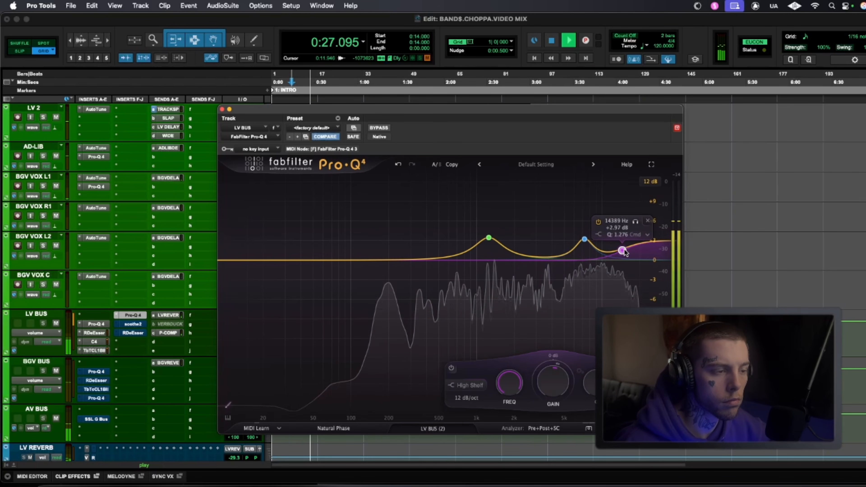
pyautogui.click(222, 110)
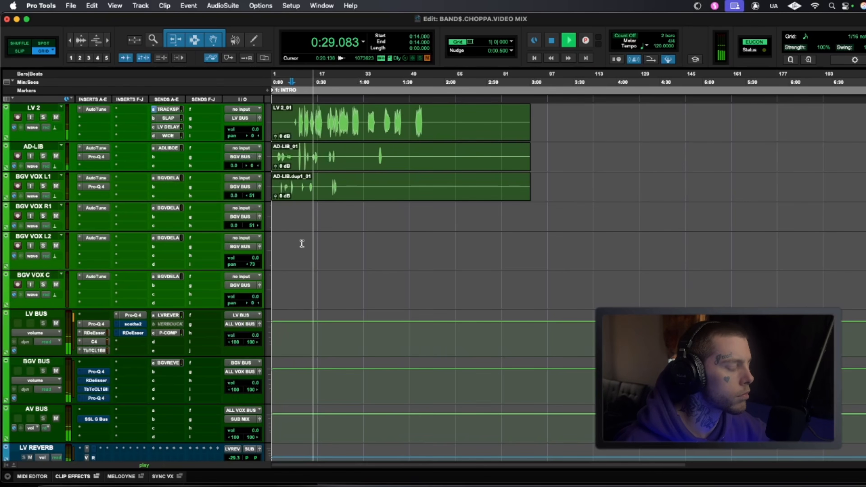
pyautogui.scroll(5, 297, 245)
pyautogui.press('space')
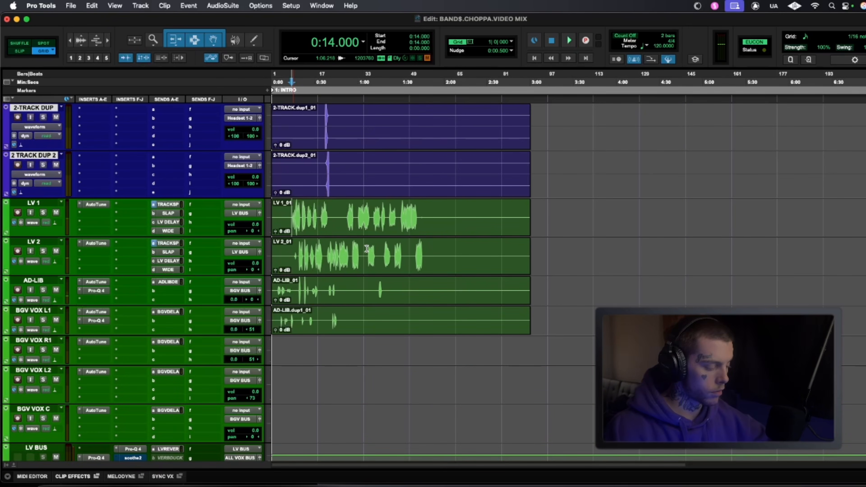
# Take soothe2 on the LV BUS out of bypass, set its sharpness to 4.8 while the vocals play, and close it
pyautogui.scroll(-4, 357, 238)
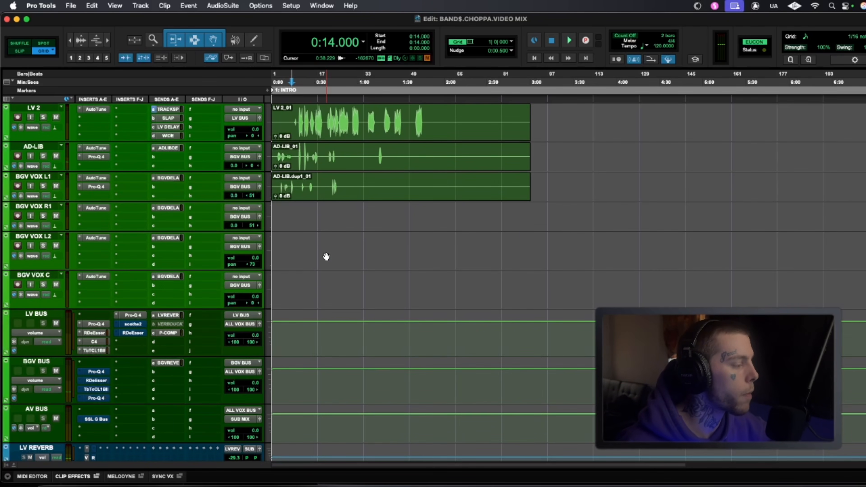
pyautogui.rightClick(133, 325)
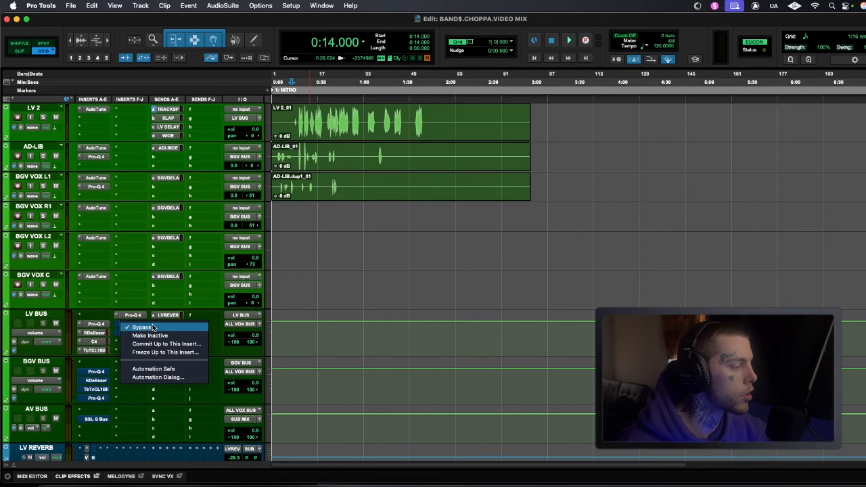
pyautogui.click(152, 327)
pyautogui.click(146, 324)
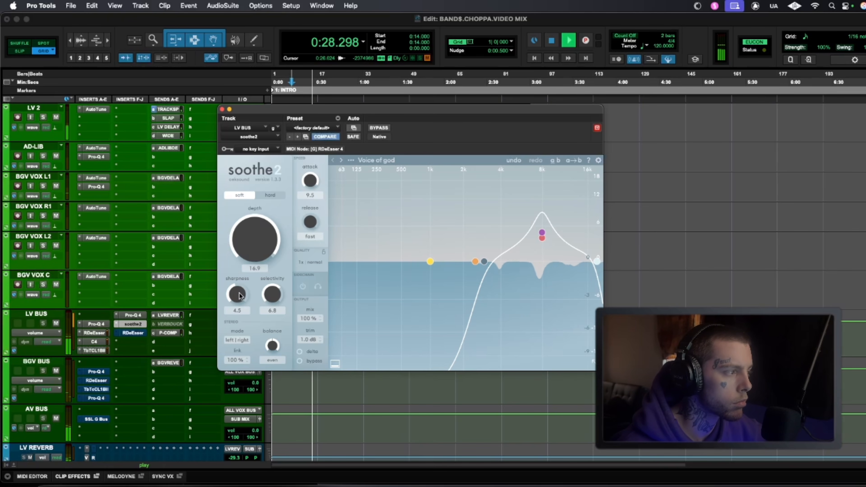
pyautogui.moveTo(237, 299)
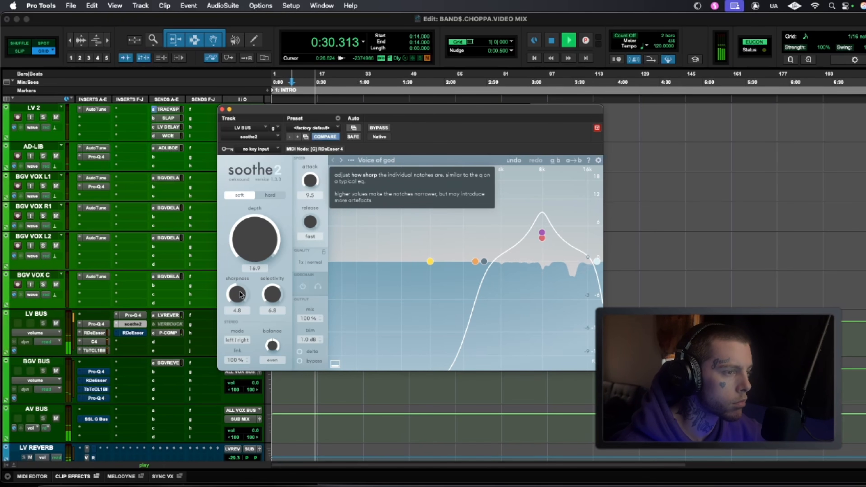
pyautogui.click(222, 109)
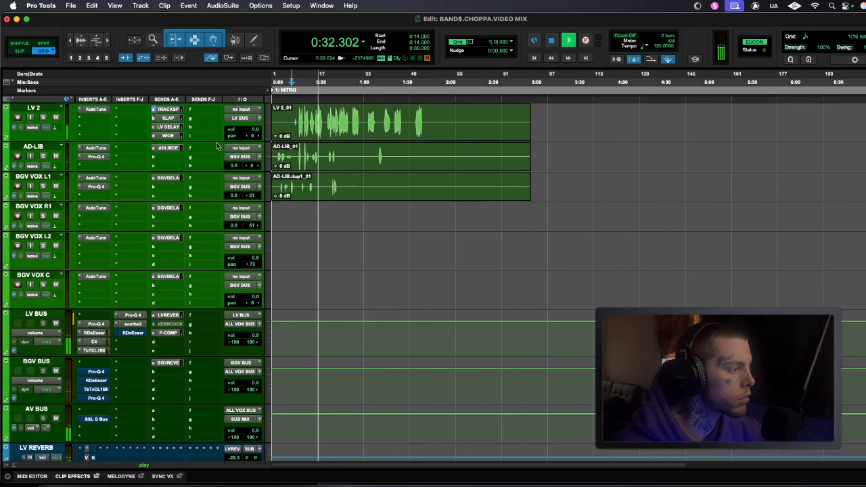
# Compare the vocals with soothe2 on the LV BUS bypassed and active, leave it active, close it and stop playback
pyautogui.rightClick(149, 329)
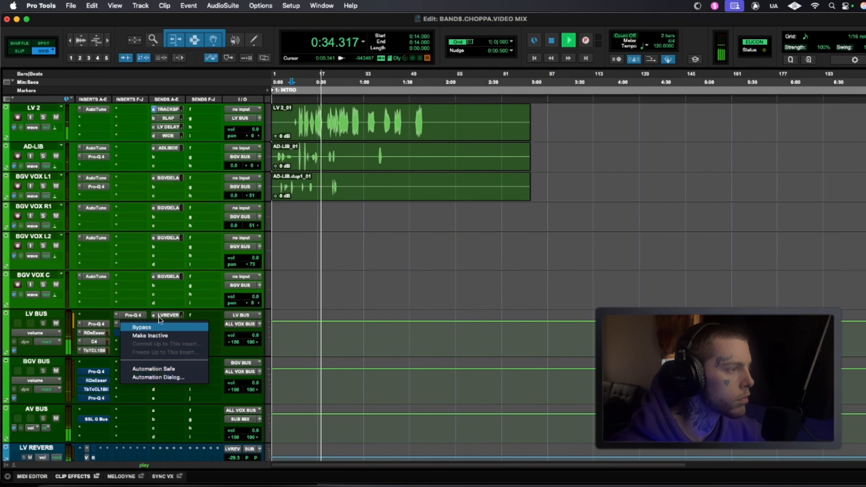
pyautogui.click(156, 325)
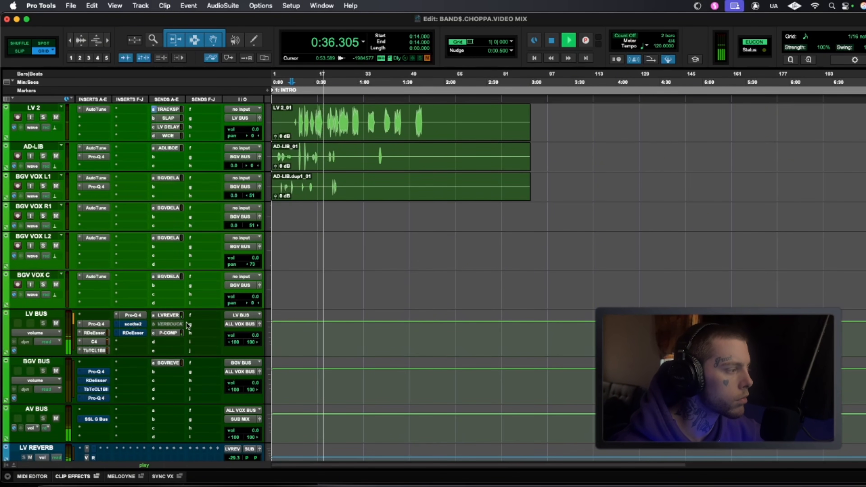
pyautogui.rightClick(136, 324)
pyautogui.click(136, 324)
pyautogui.click(135, 324)
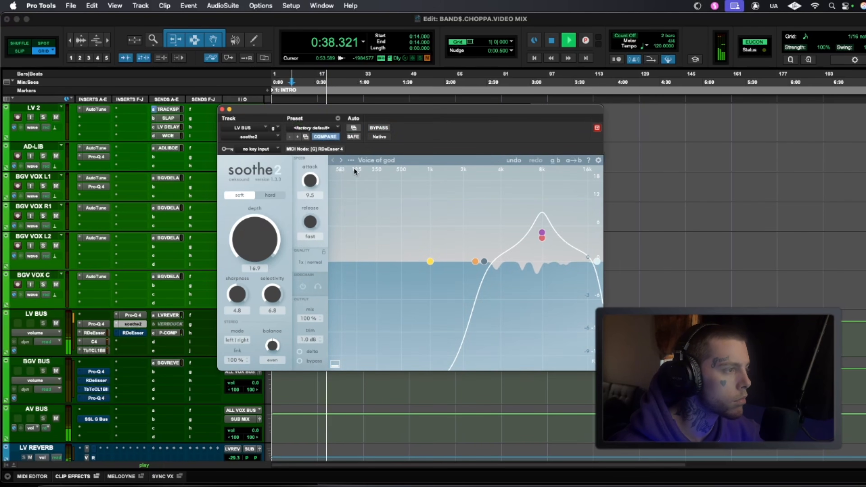
pyautogui.click(379, 128)
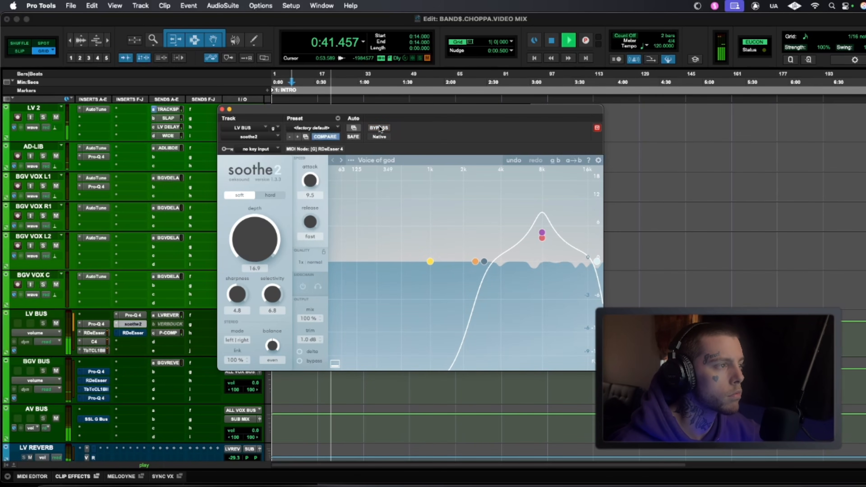
pyautogui.click(222, 109)
pyautogui.press('space')
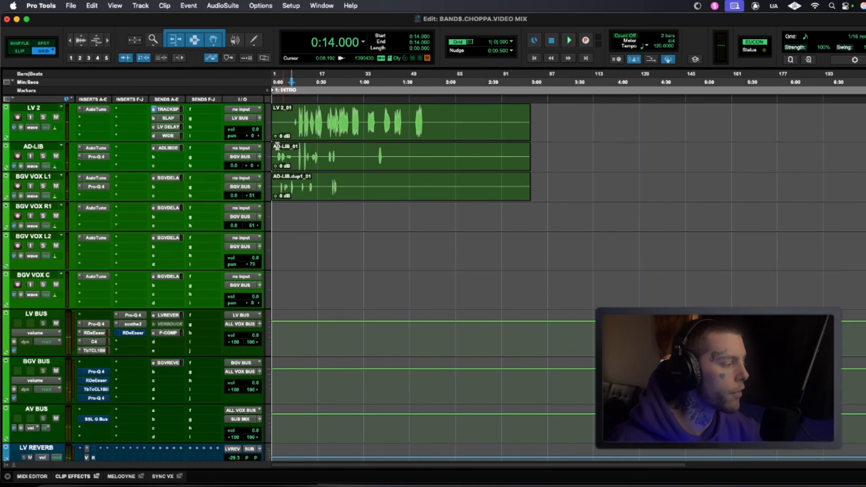
# Take the second RDeEsser on the LV BUS out of bypass, set its frequency to 7366 during playback, and close it
pyautogui.rightClick(144, 333)
pyautogui.click(142, 335)
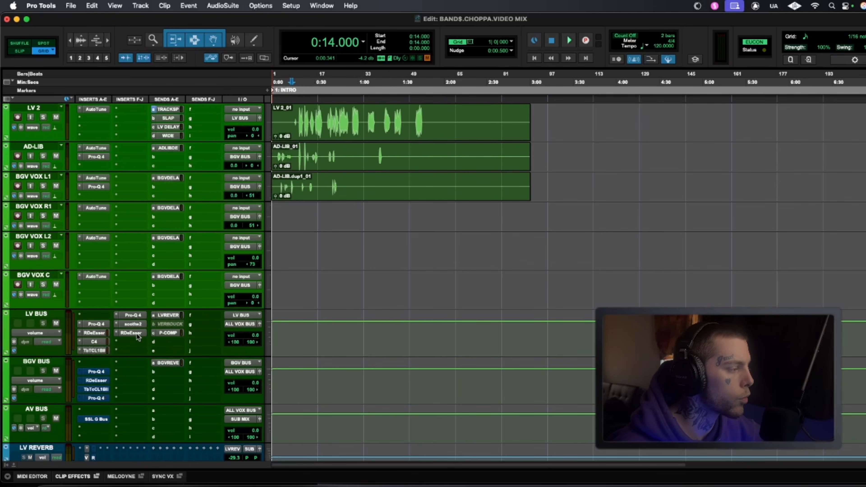
pyautogui.click(133, 333)
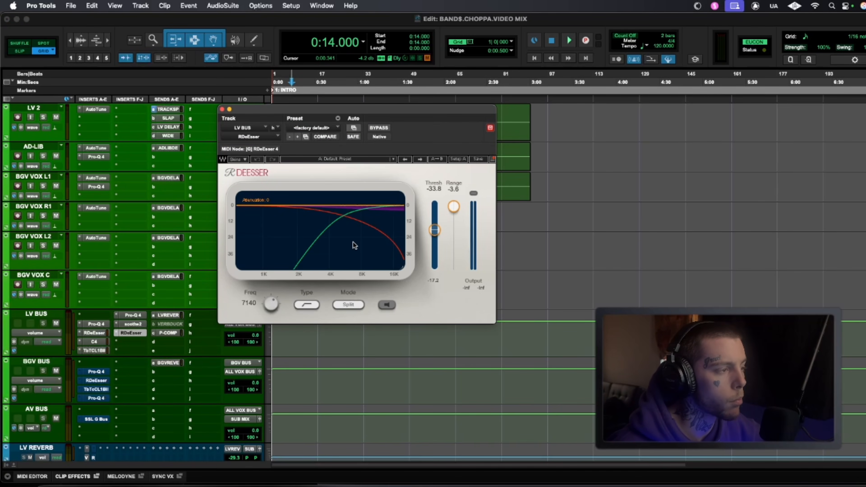
pyautogui.press('space')
pyautogui.moveTo(271, 304); pyautogui.dragTo(271, 296)
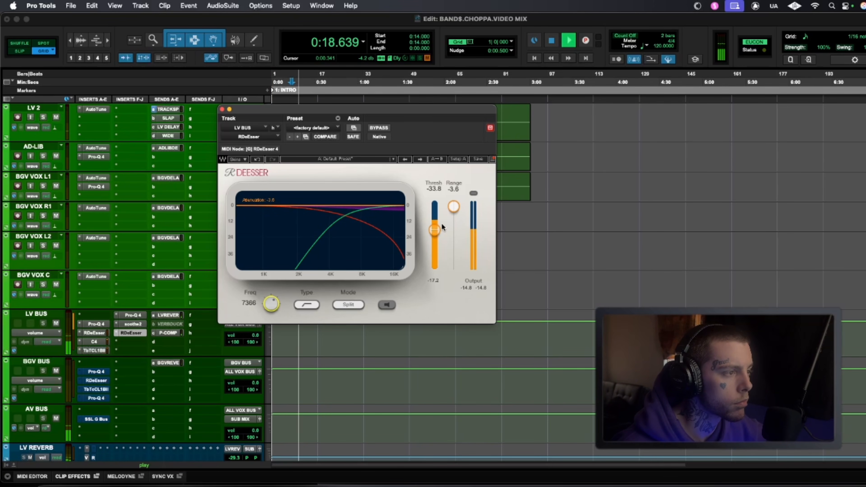
pyautogui.click(222, 110)
# Mute the 2-TRACK clip to hear the lead vocals without the beat, and unmute it again
pyautogui.scroll(3, 354, 236)
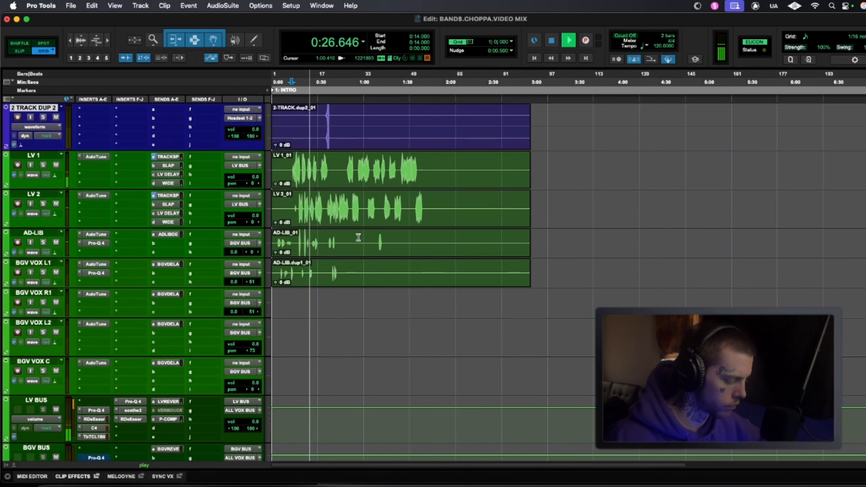
pyautogui.scroll(3, 358, 237)
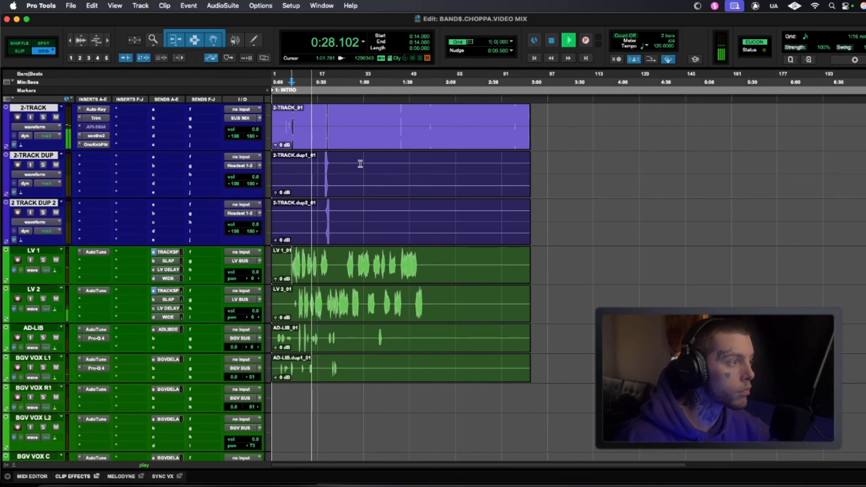
pyautogui.click(367, 147)
pyautogui.press('super+m')
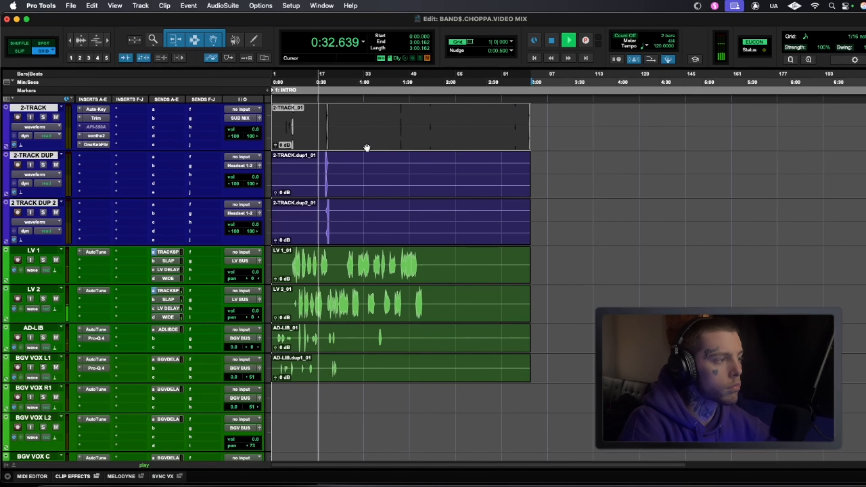
pyautogui.press('super+m')
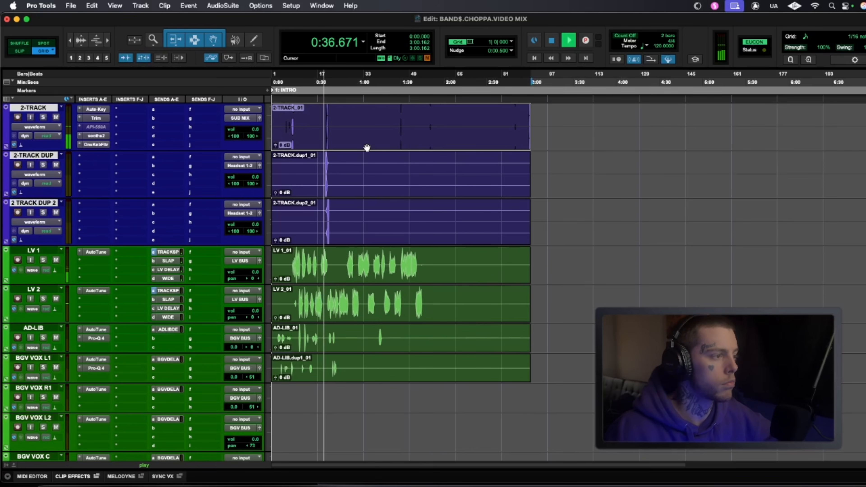
pyautogui.click(556, 203)
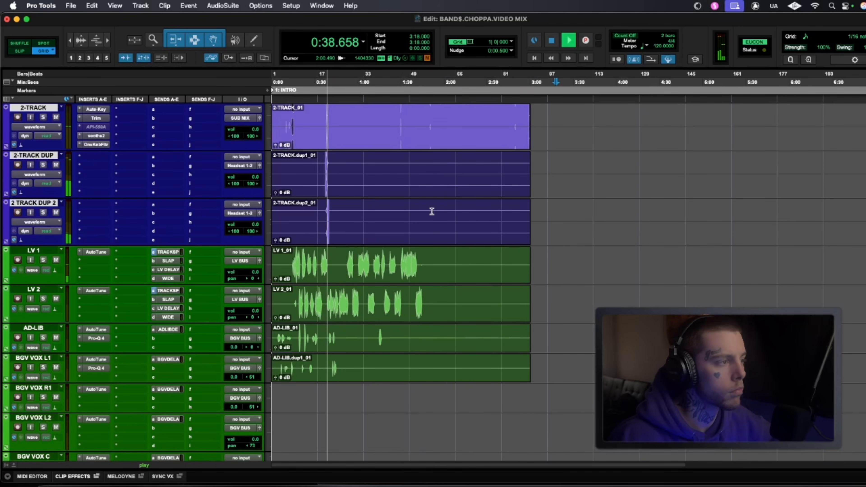
# Copy the Trim insert from 2-TRACK to 2-TRACK DUP and 2 TRACK DUP 2, and play to check the level
pyautogui.scroll(-5, 443, 209)
pyautogui.scroll(5, 381, 219)
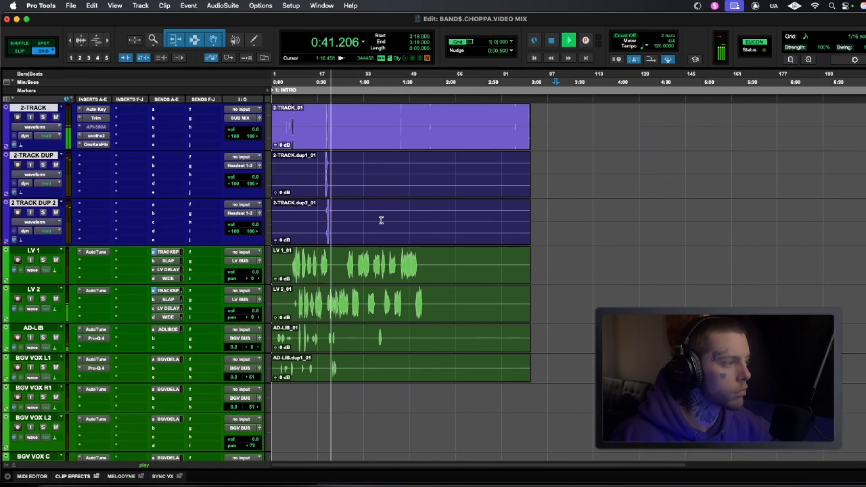
pyautogui.moveTo(95, 118); pyautogui.dragTo(95, 160)
pyautogui.moveTo(99, 115); pyautogui.dragTo(97, 205)
pyautogui.press('space')
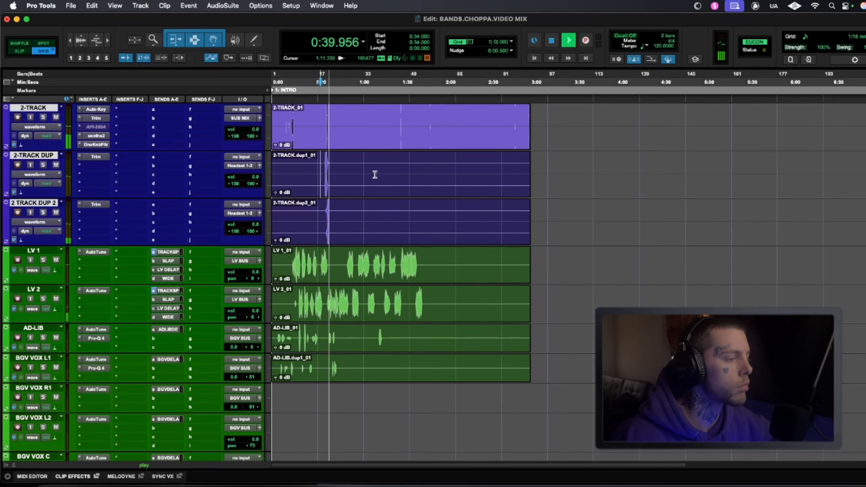
# Stop playback and copy both Pro-Q 4s, the RDeEsser and the Tube-Tech CL 1B from the LV BUS onto the matching BGV BUS inserts
pyautogui.scroll(-10, 378, 283)
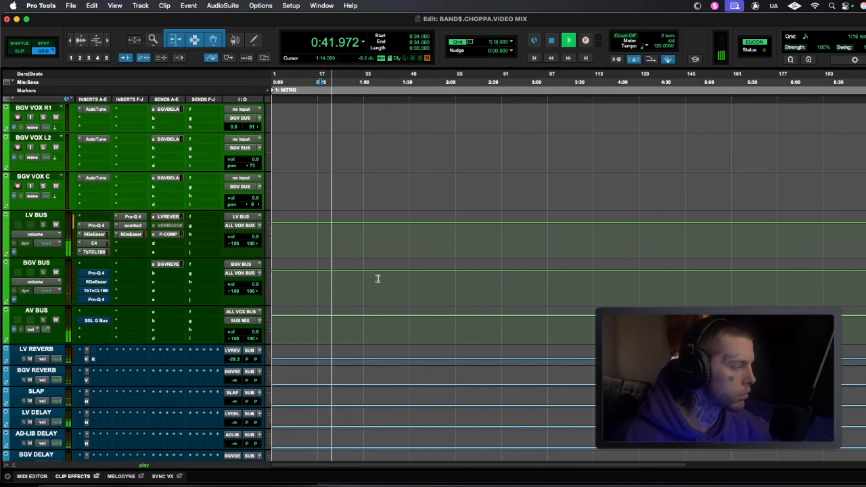
pyautogui.press('space')
pyautogui.moveTo(95, 226); pyautogui.dragTo(98, 277)
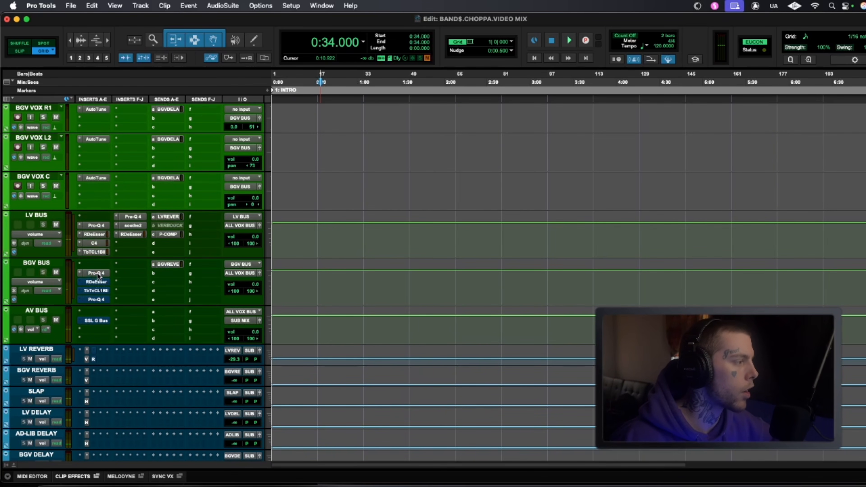
pyautogui.moveTo(94, 233); pyautogui.dragTo(96, 282)
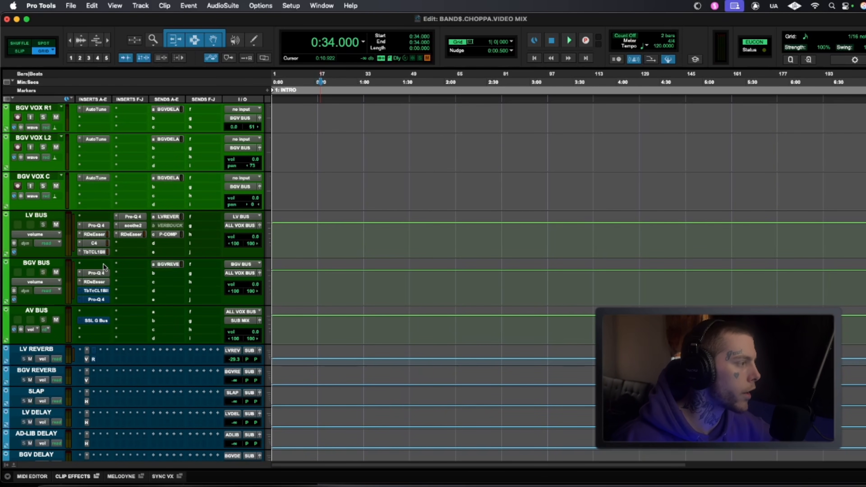
pyautogui.moveTo(100, 251); pyautogui.dragTo(103, 289)
pyautogui.moveTo(132, 217); pyautogui.dragTo(128, 247)
# Play the song from the beginning and check the Pro-Q 4 curves on AD-LIB and BGV VOX L1
pyautogui.scroll(10, 362, 198)
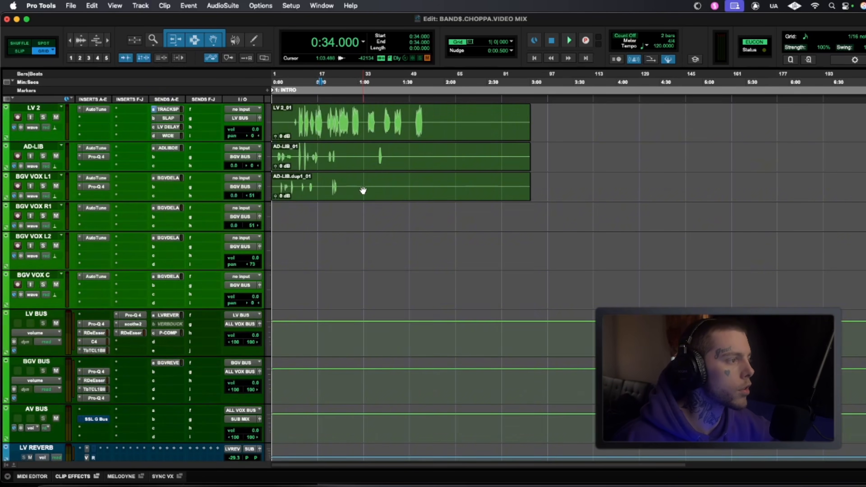
pyautogui.press('space')
pyautogui.click(293, 215)
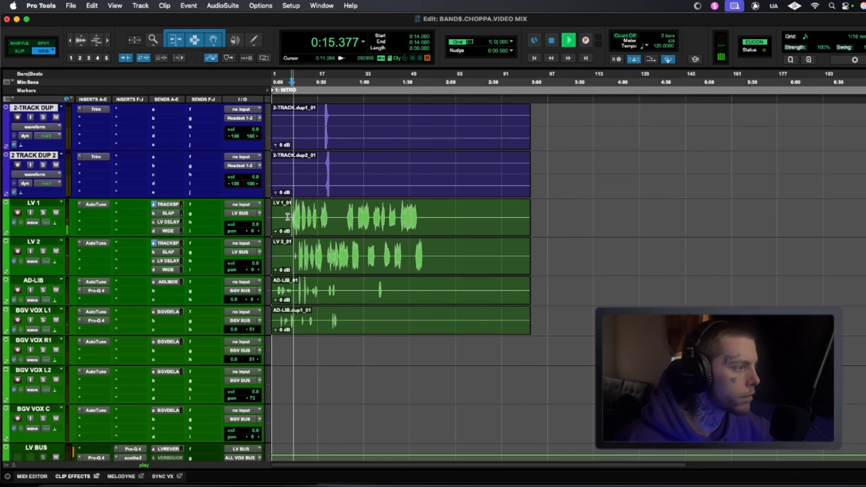
pyautogui.press('space')
pyautogui.press('Return')
pyautogui.press('space')
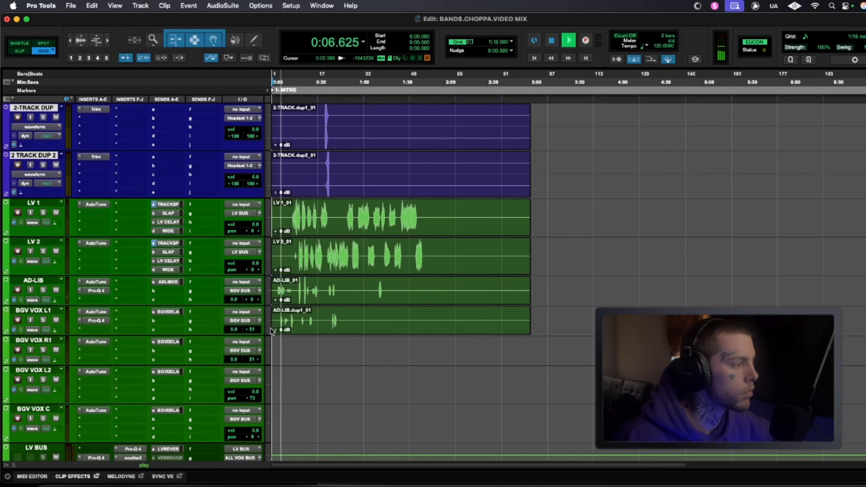
pyautogui.click(95, 290)
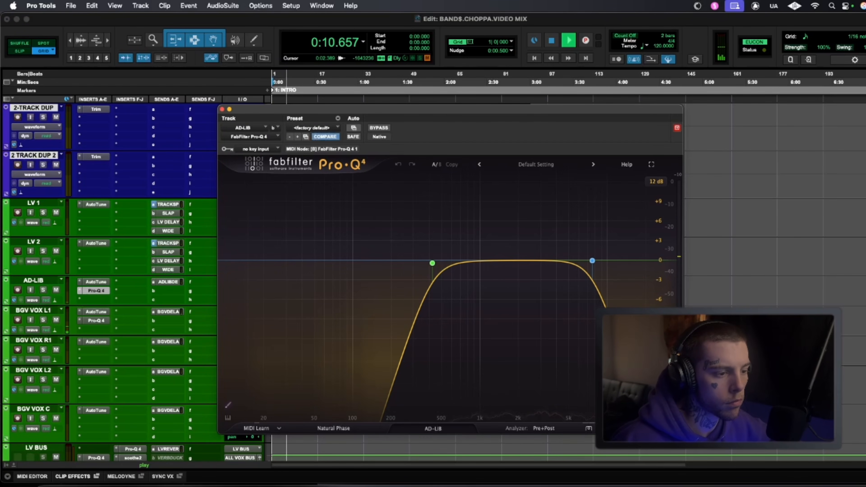
pyautogui.click(96, 320)
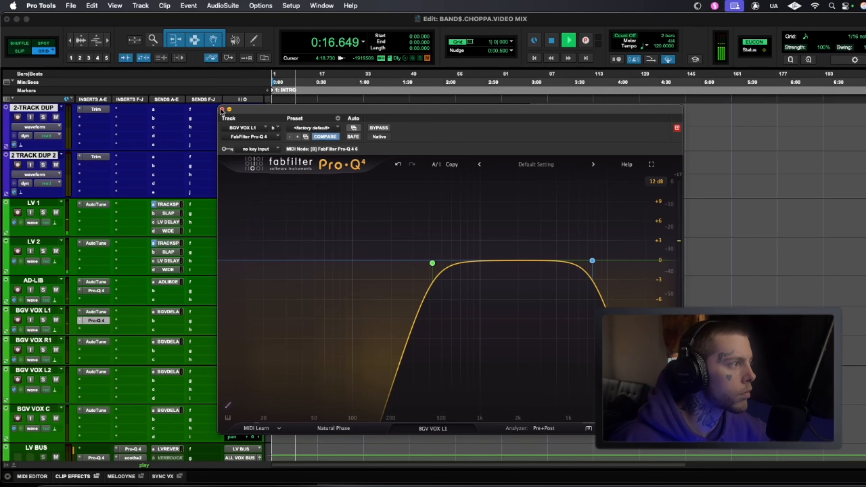
pyautogui.click(222, 109)
# Open the Tube-Tech CL 1B on the BGV BUS, adjust its threshold, set the attack to 1.3 and make the release faster
pyautogui.scroll(-5, 367, 361)
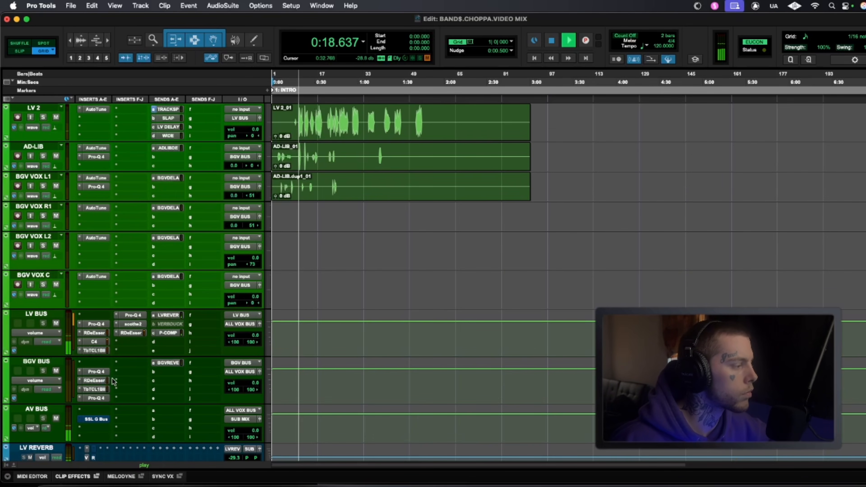
pyautogui.click(95, 389)
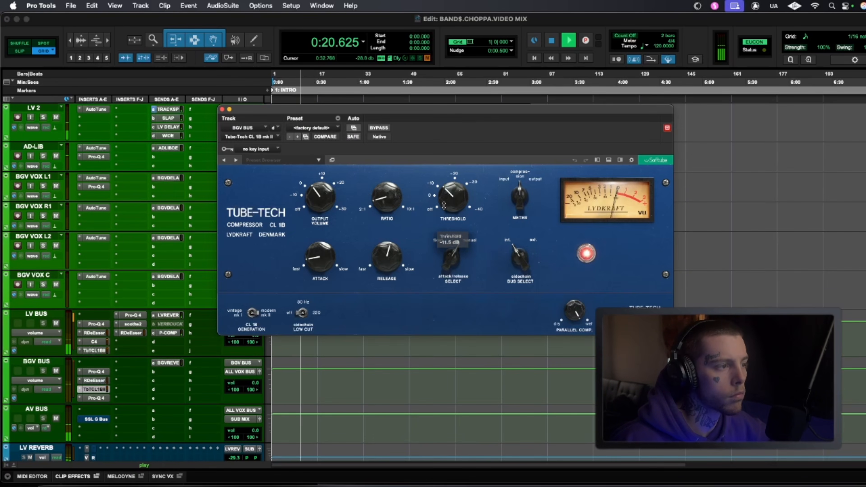
pyautogui.moveTo(447, 204); pyautogui.dragTo(447, 202)
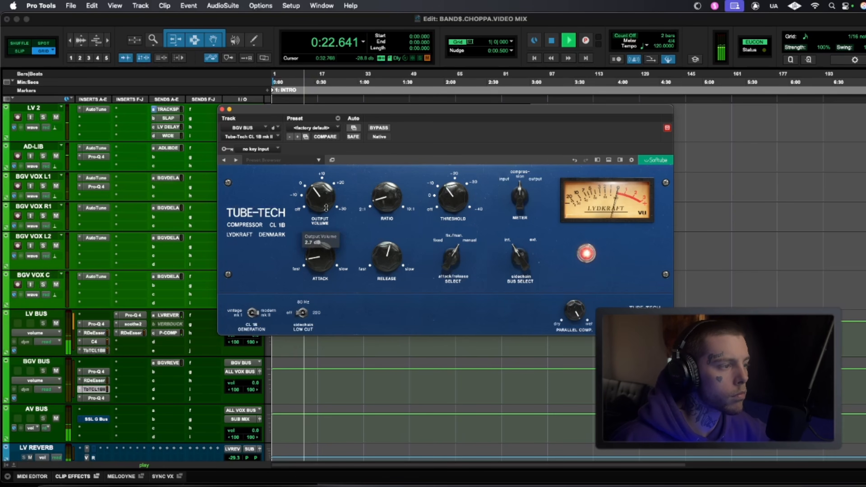
pyautogui.moveTo(326, 254); pyautogui.dragTo(326, 259)
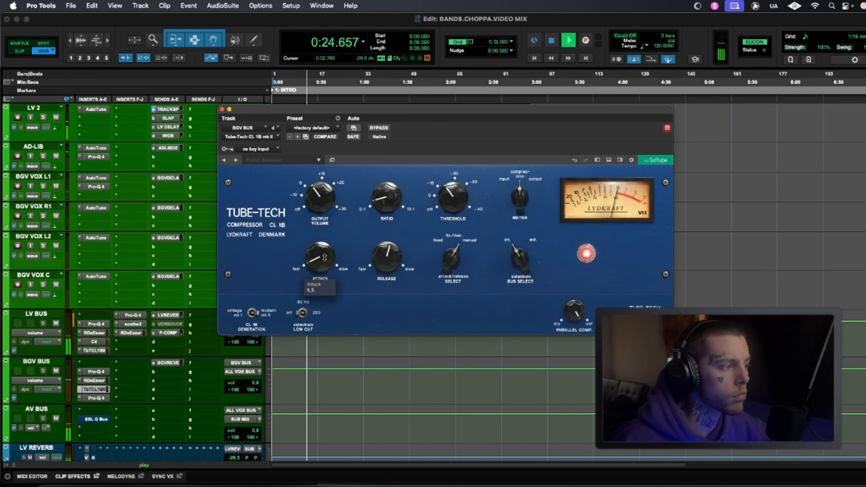
pyautogui.moveTo(391, 259)
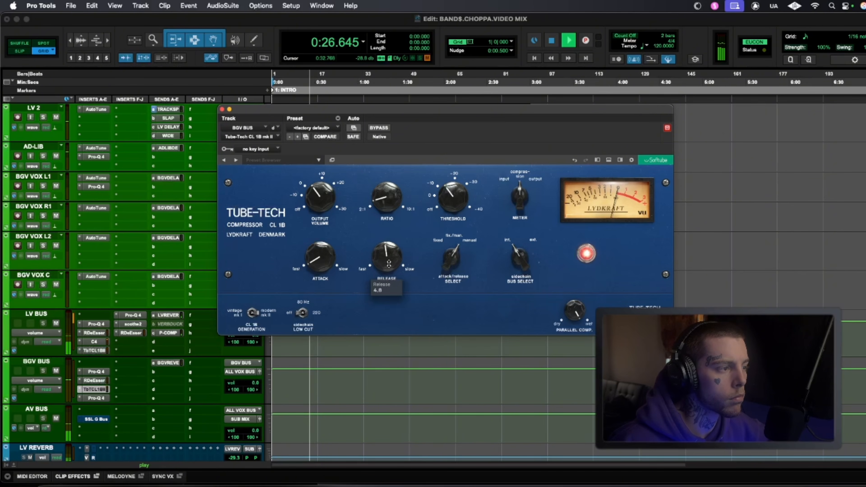
pyautogui.moveTo(385, 253); pyautogui.dragTo(385, 263)
# Set the BGV BUS compressor's threshold to about -13.7 dB, audition the ad-libs from 0:06 and 0:18, and close it
pyautogui.moveTo(308, 196)
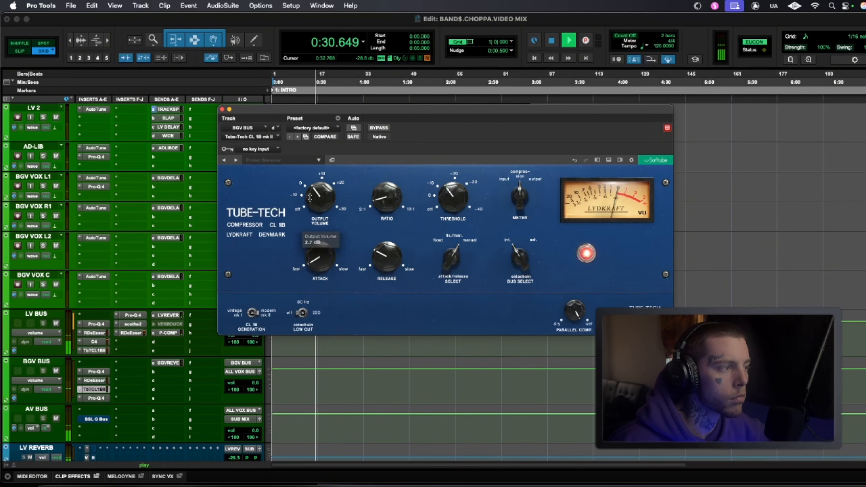
pyautogui.moveTo(450, 197)
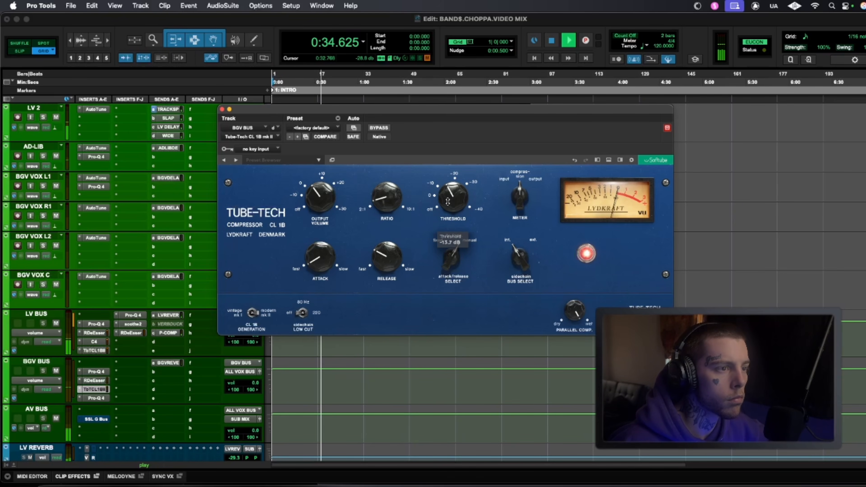
pyautogui.moveTo(415, 113); pyautogui.dragTo(473, 182)
pyautogui.click(282, 156)
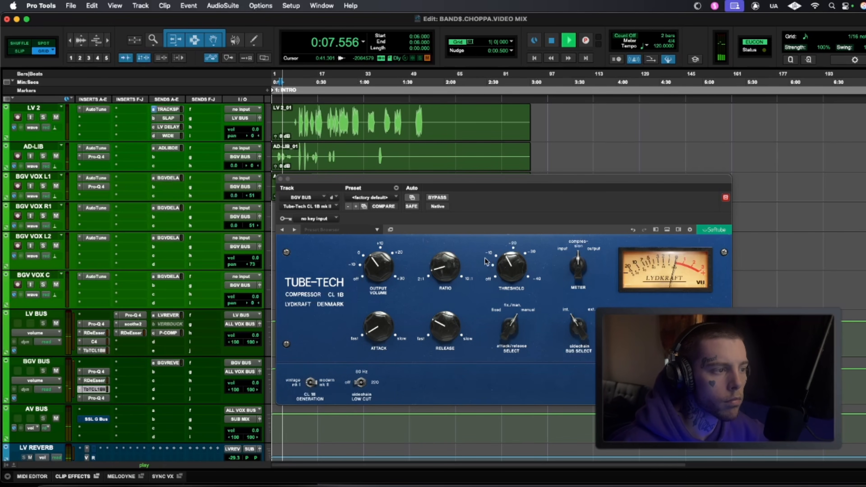
pyautogui.moveTo(509, 270)
pyautogui.moveTo(509, 269); pyautogui.dragTo(510, 269)
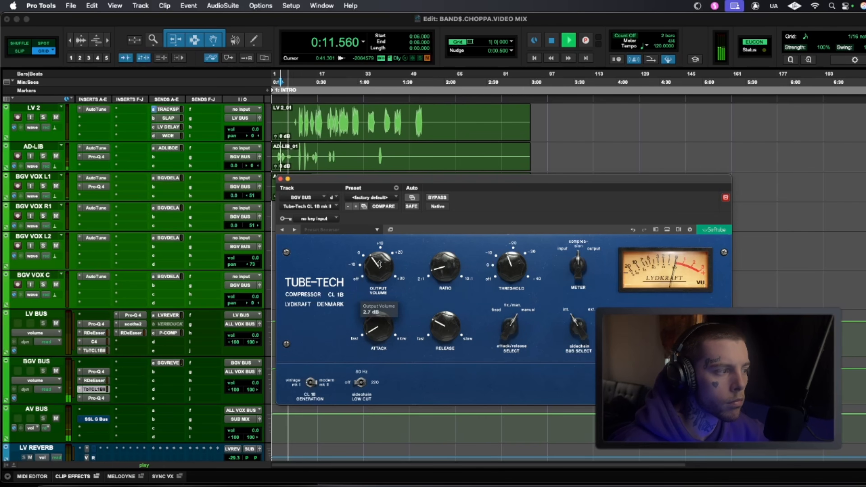
pyautogui.click(295, 156)
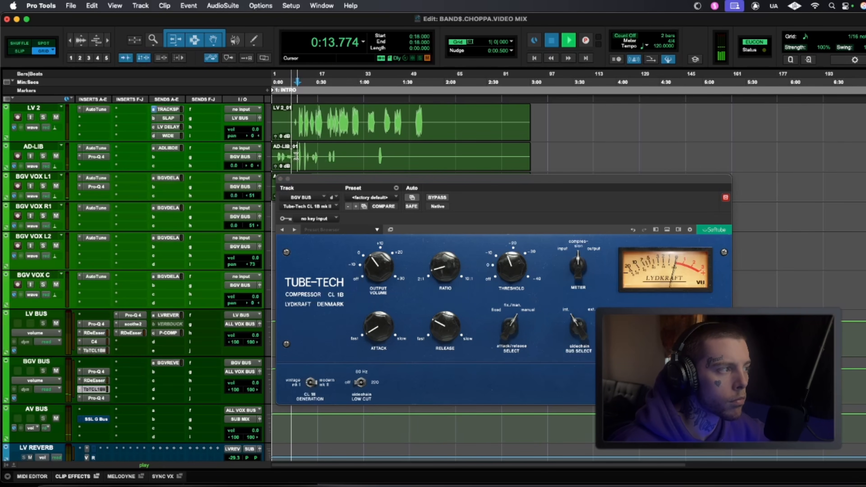
pyautogui.moveTo(389, 277)
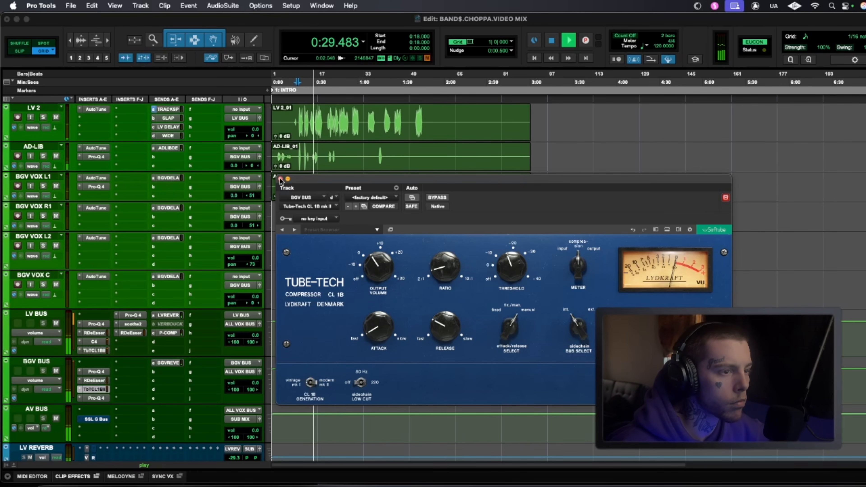
pyautogui.click(281, 179)
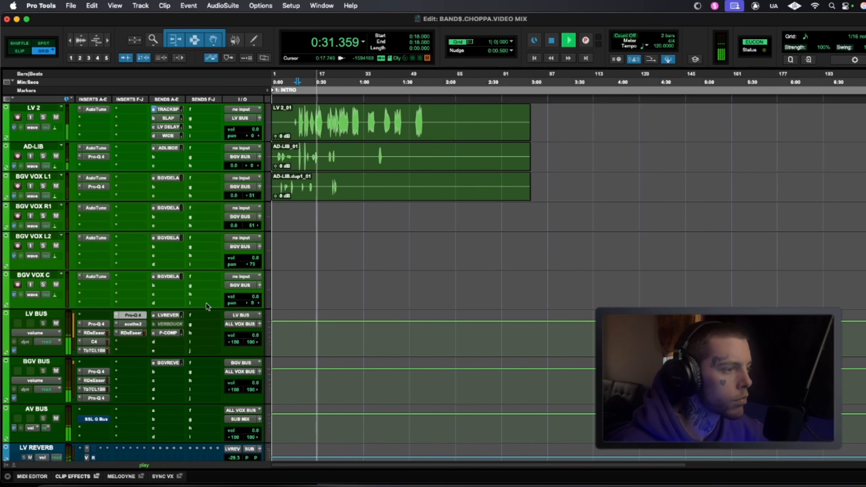
# Check the LV BUS Pro-Q 4 curve, and inspect the midrange boost in the last Pro-Q 4 on the BGV BUS
pyautogui.click(132, 314)
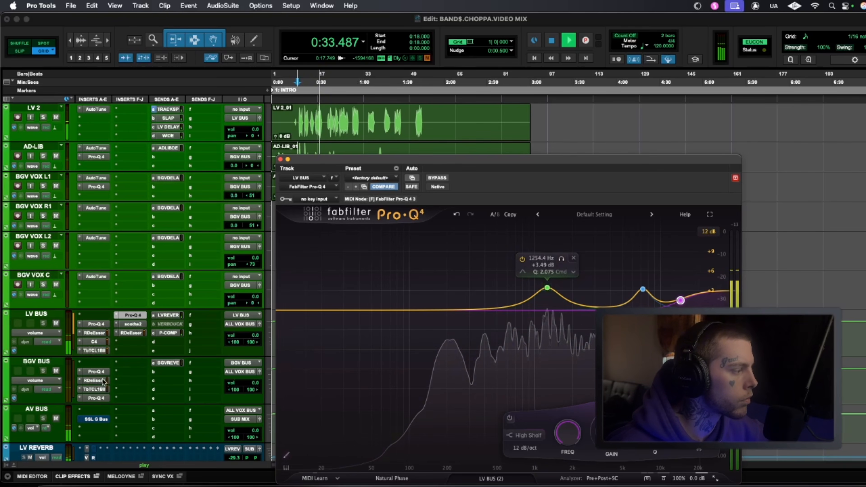
pyautogui.click(97, 398)
pyautogui.click(548, 290)
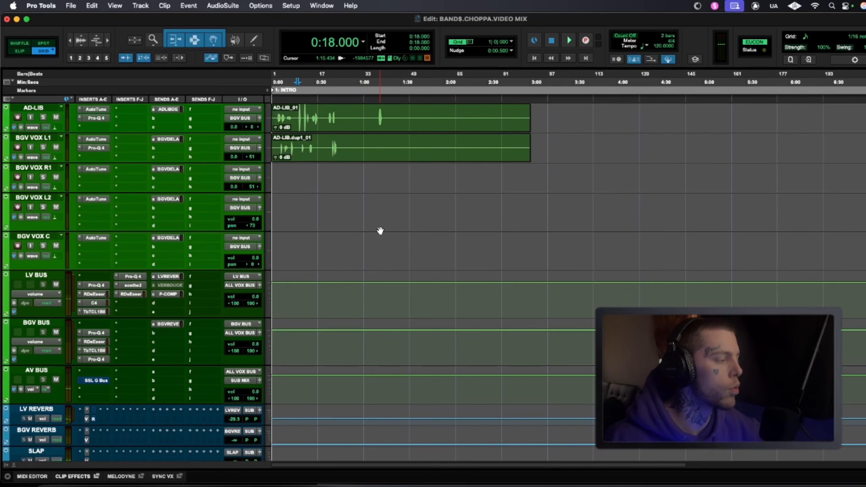
# Take the SSL G Bus Compressor on the AV BUS out of bypass, open it, and adjust its threshold and attack during playback from 0:18
pyautogui.scroll(-3, 407, 232)
pyautogui.scroll(3, 402, 225)
pyautogui.scroll(-3, 414, 257)
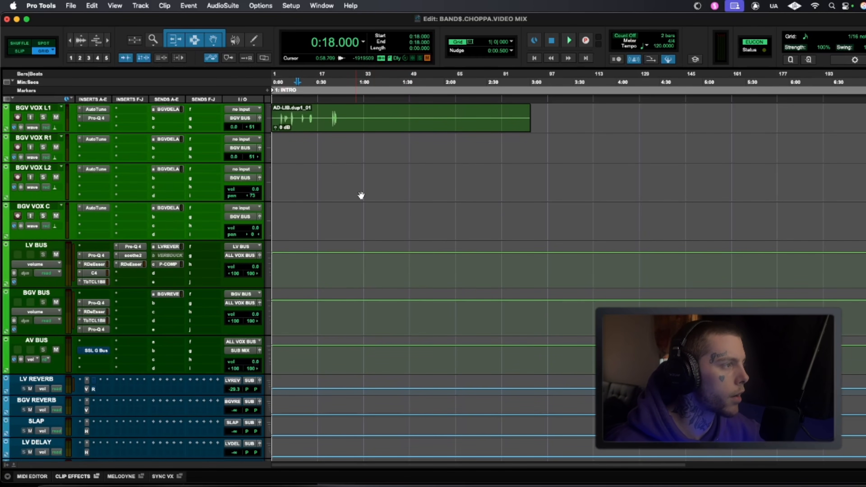
pyautogui.rightClick(97, 350)
pyautogui.click(123, 355)
pyautogui.click(97, 351)
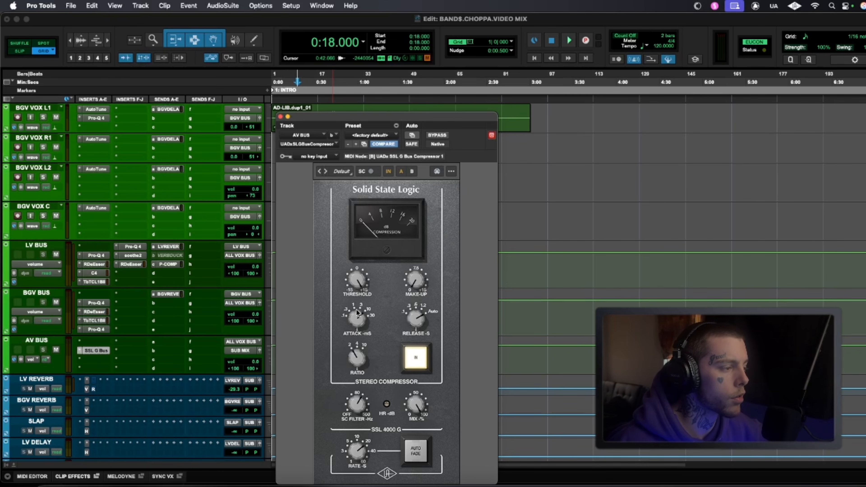
pyautogui.press('space')
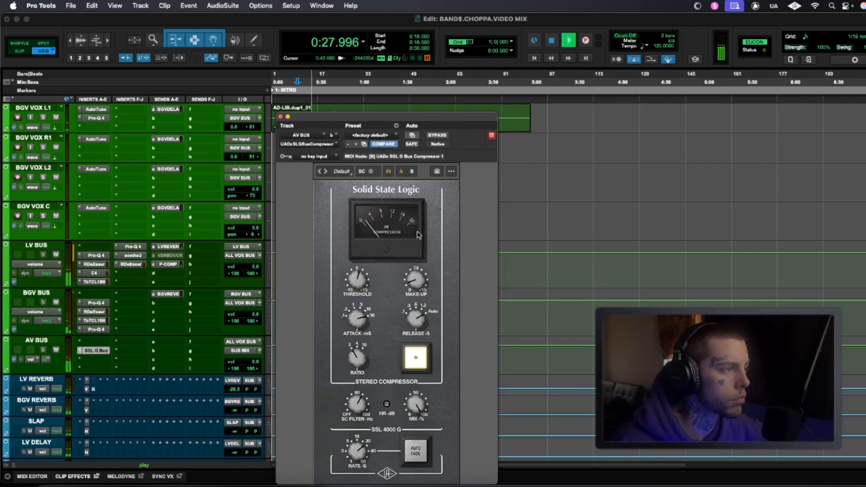
# Compare the AV BUS compressor with and without bypass, close it, look over the bus and effect tracks, and stop playback
pyautogui.click(438, 135)
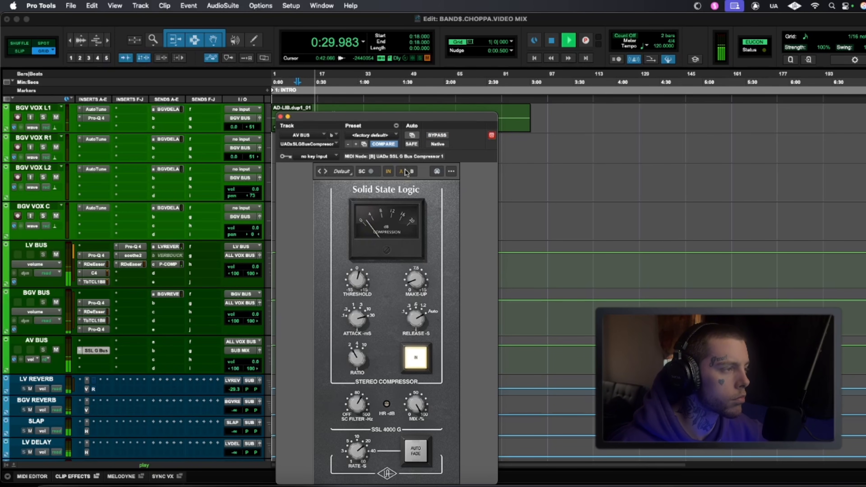
pyautogui.moveTo(376, 116); pyautogui.dragTo(386, 81)
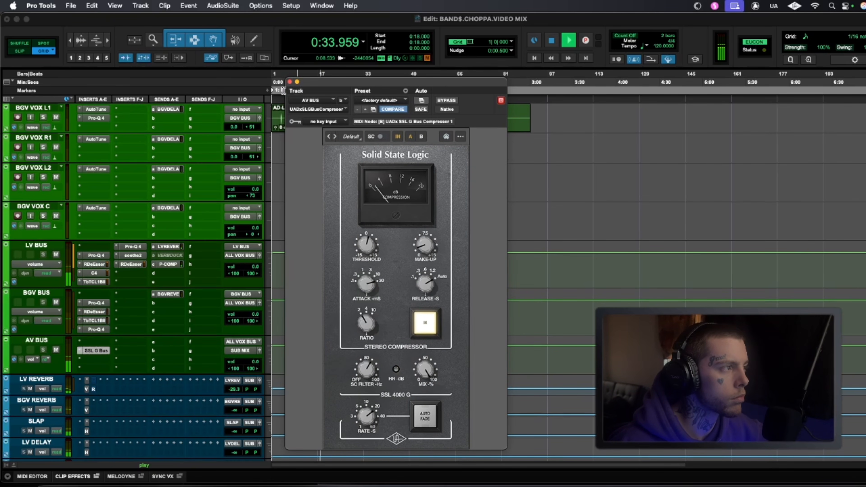
pyautogui.click(290, 83)
pyautogui.scroll(-2, 329, 241)
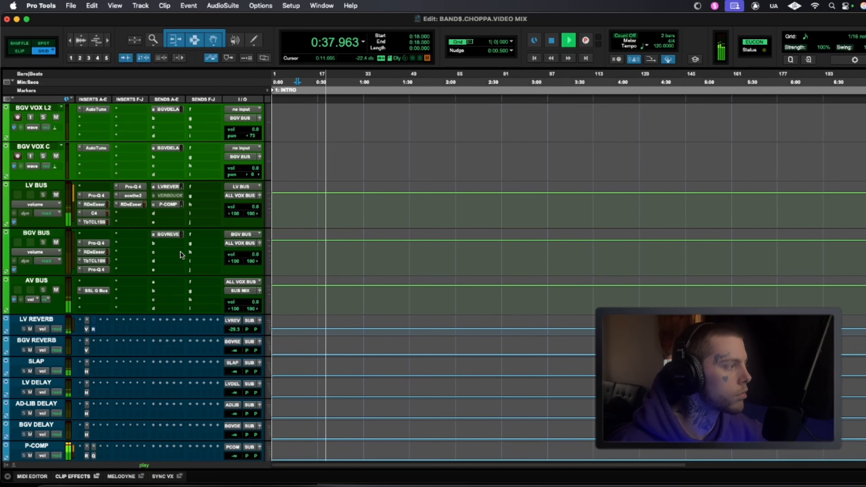
pyautogui.scroll(-2, 136, 273)
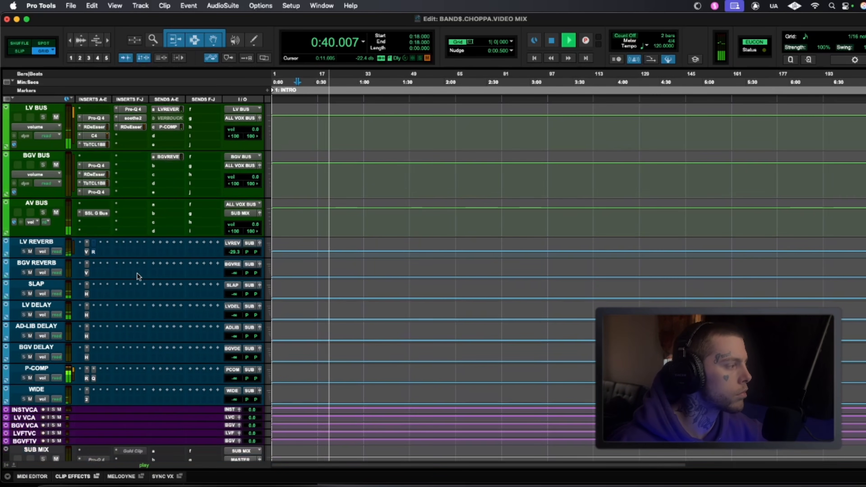
pyautogui.scroll(3, 371, 273)
pyautogui.scroll(4, 355, 265)
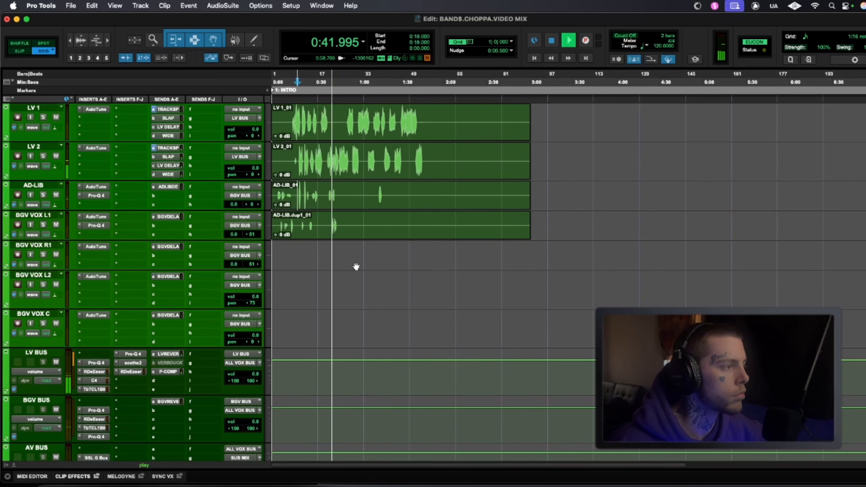
pyautogui.press('space')
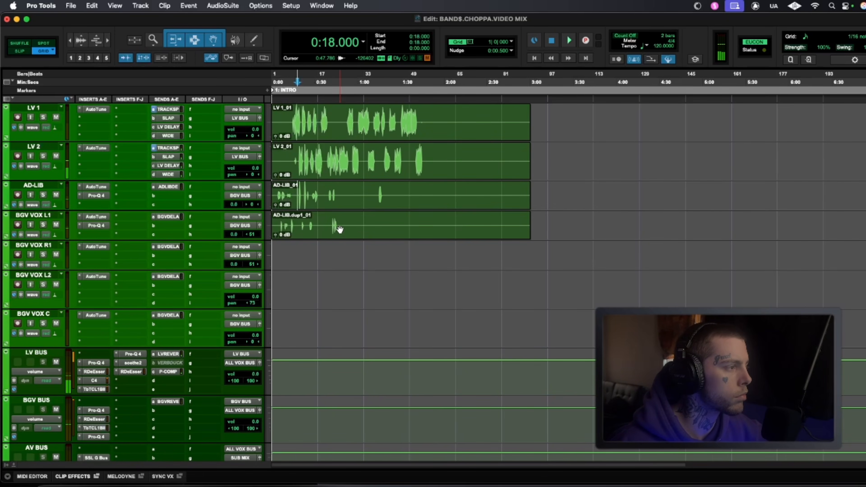
# During playback, raise the low cut of the AD-LIB Pro-Q 4 to about 656 Hz, nudge its high cut upward, and close the EQ
pyautogui.click(96, 225)
pyautogui.click(96, 196)
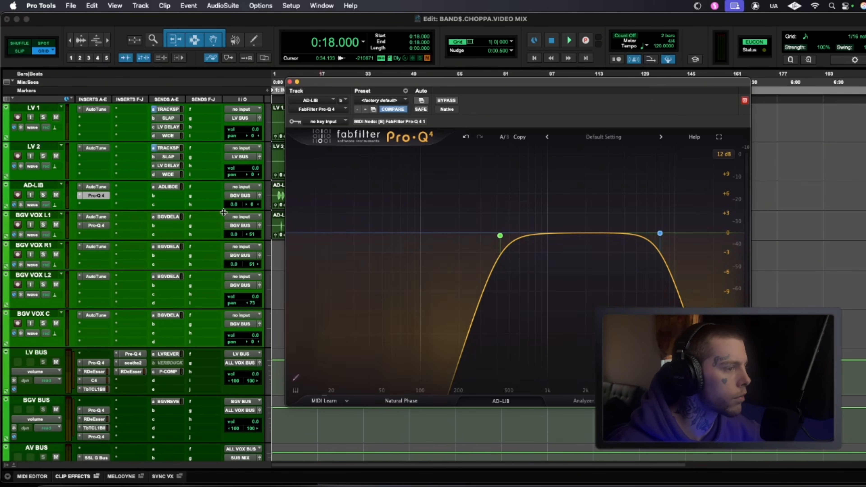
pyautogui.press('space')
pyautogui.moveTo(501, 235); pyautogui.dragTo(524, 236)
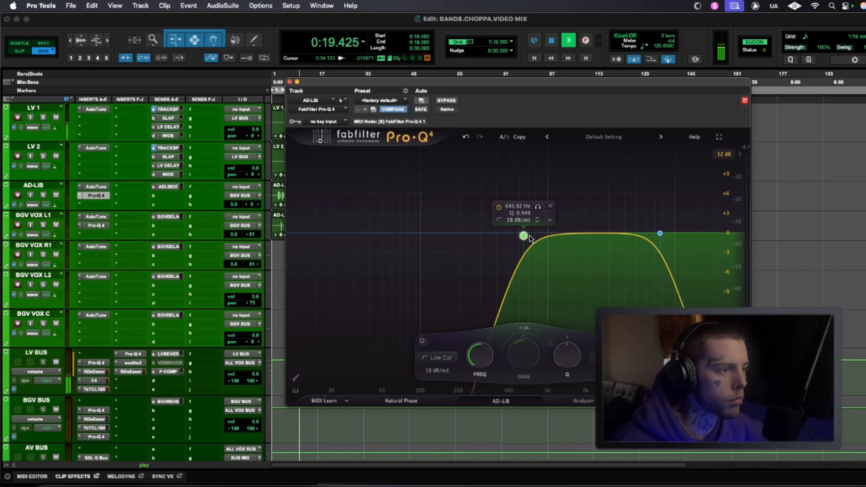
pyautogui.moveTo(661, 234); pyautogui.dragTo(664, 234)
pyautogui.moveTo(523, 235); pyautogui.dragTo(525, 236)
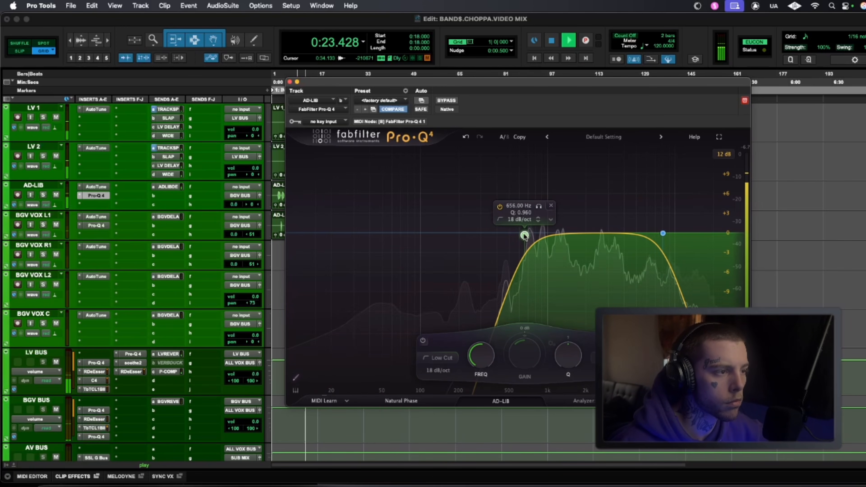
pyautogui.click(290, 82)
# Listen to the song while looking over the beat, vocal, bus and effect tracks, and stop playback
pyautogui.scroll(2, 332, 265)
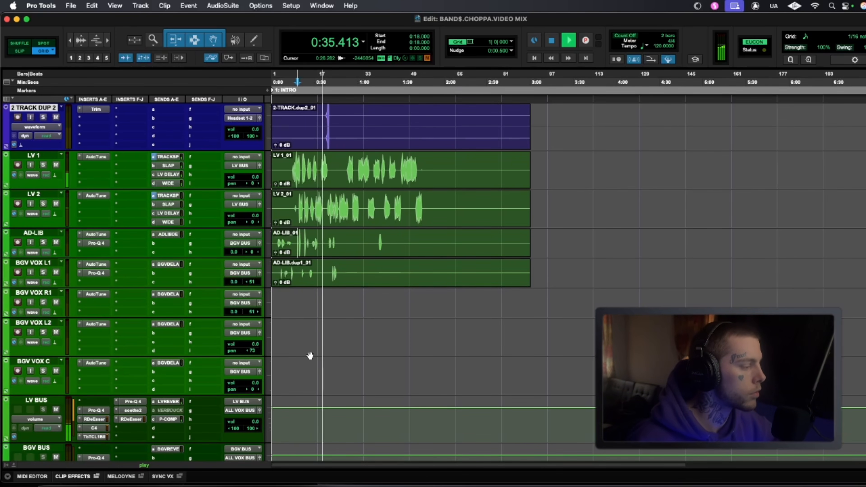
pyautogui.scroll(-3, 377, 355)
pyautogui.scroll(-4, 377, 355)
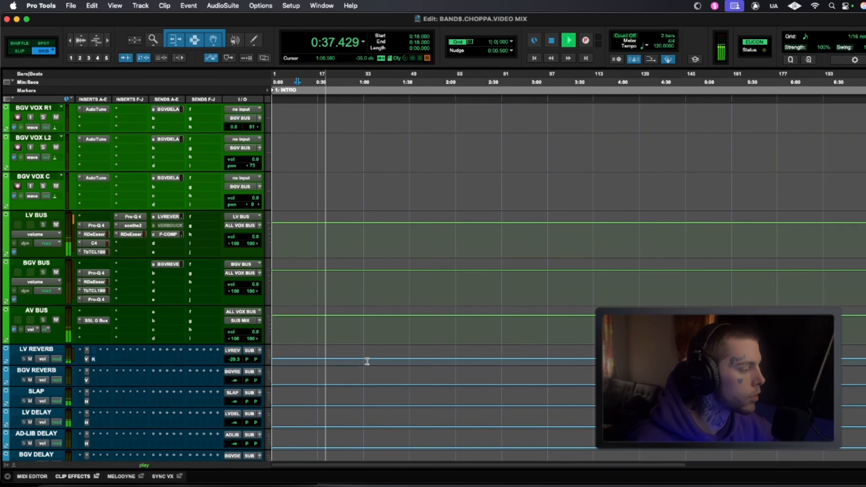
pyautogui.scroll(8, 371, 364)
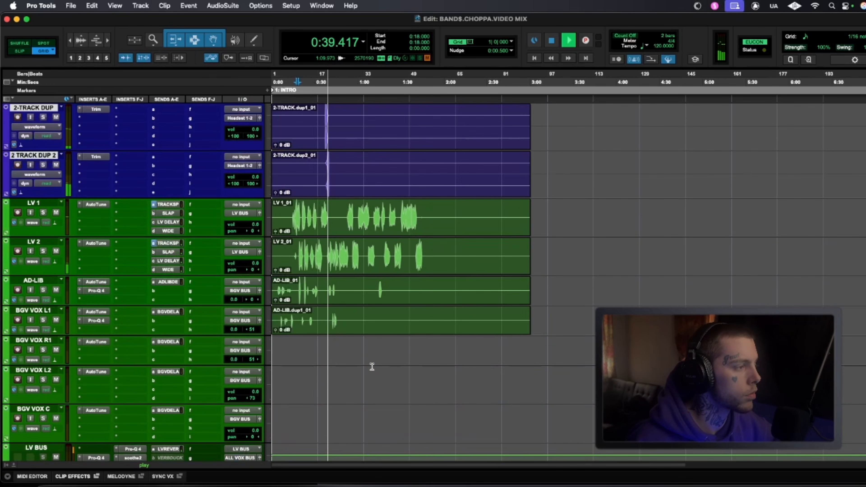
pyautogui.scroll(2, 372, 367)
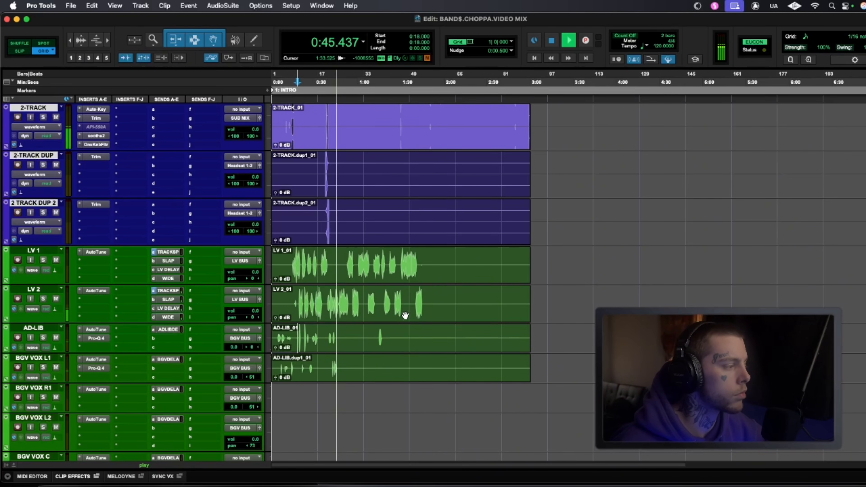
pyautogui.scroll(-8, 396, 317)
pyautogui.press('space')
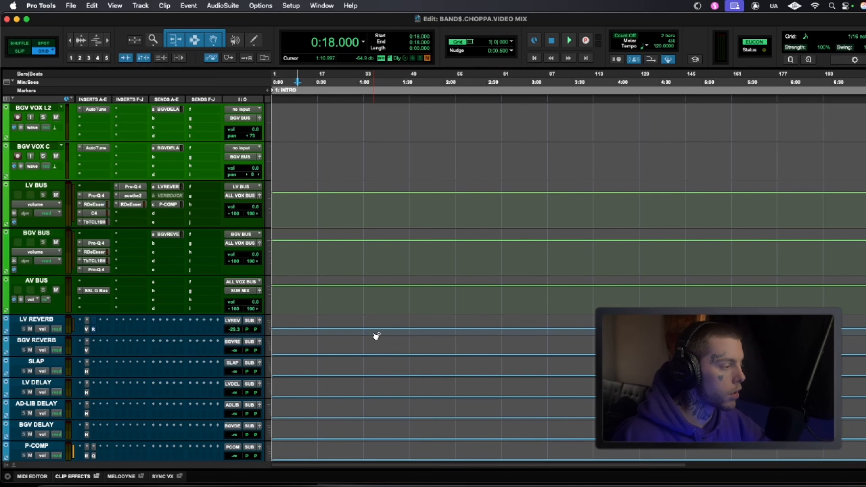
pyautogui.scroll(8, 362, 309)
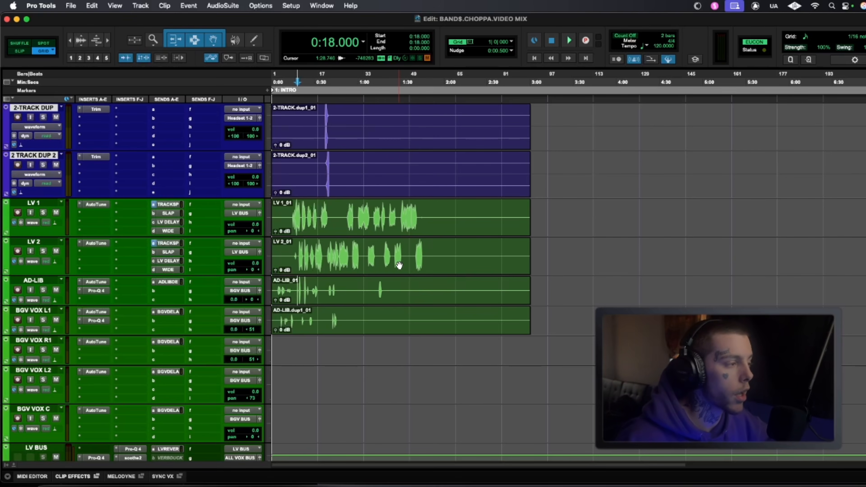
pyautogui.scroll(-10, 402, 255)
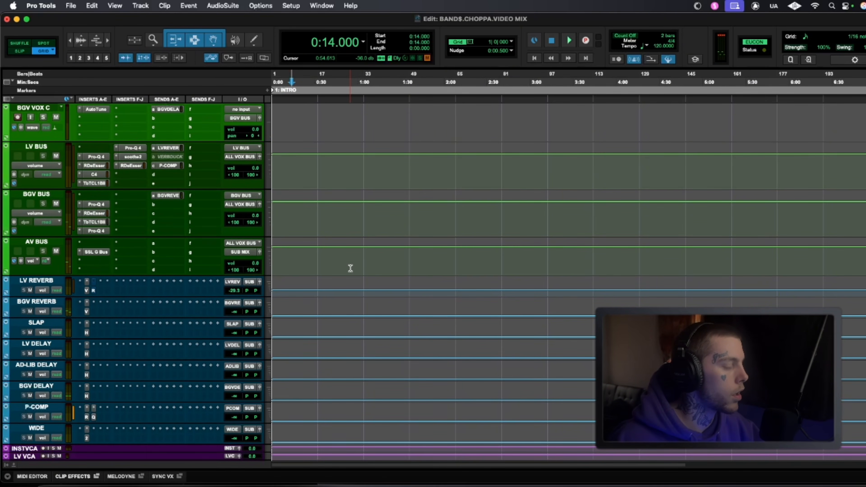
# Switch to the Mix window and raise the LV REVERB fader to about 0 dB during playback
pyautogui.press('super+equal')
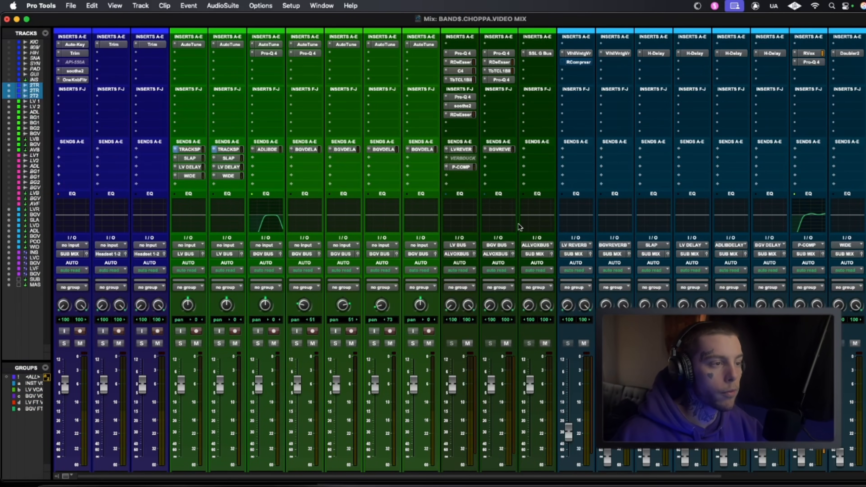
pyautogui.scroll(-3, 634, 199)
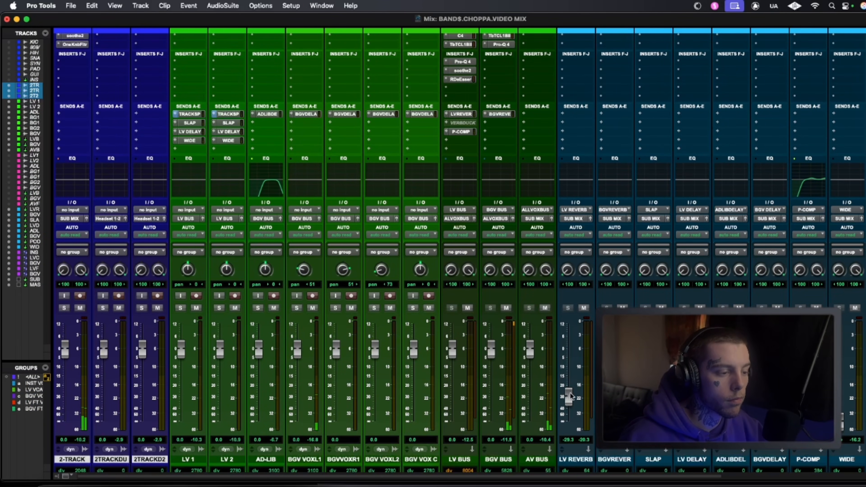
pyautogui.moveTo(568, 369); pyautogui.dragTo(566, 348)
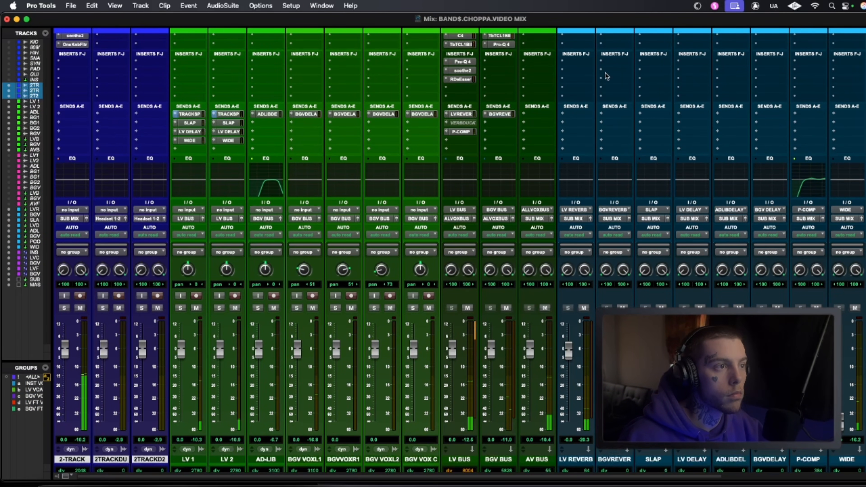
# Set the LV REVERB track's ValhallaVintageVerb to a 1.40 s decay and a 24.12 ms predelay, and close it
pyautogui.scroll(3, 601, 49)
pyautogui.click(576, 53)
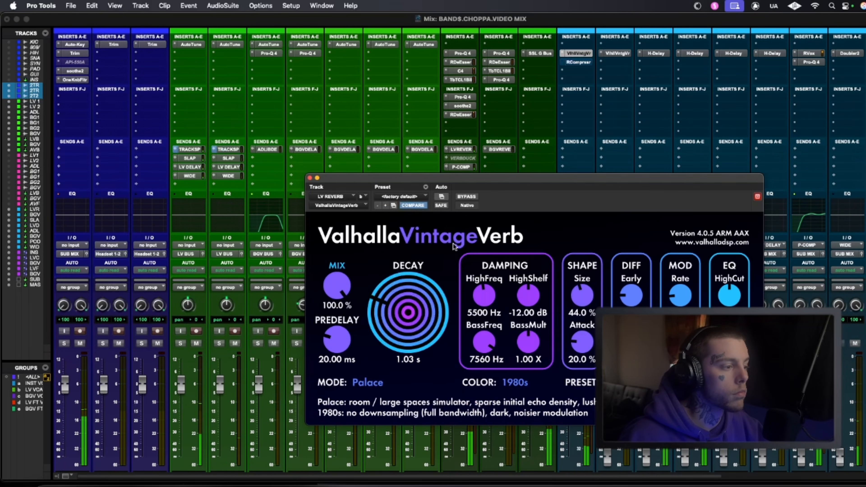
pyautogui.moveTo(414, 323); pyautogui.dragTo(413, 313)
pyautogui.moveTo(337, 340); pyautogui.dragTo(336, 336)
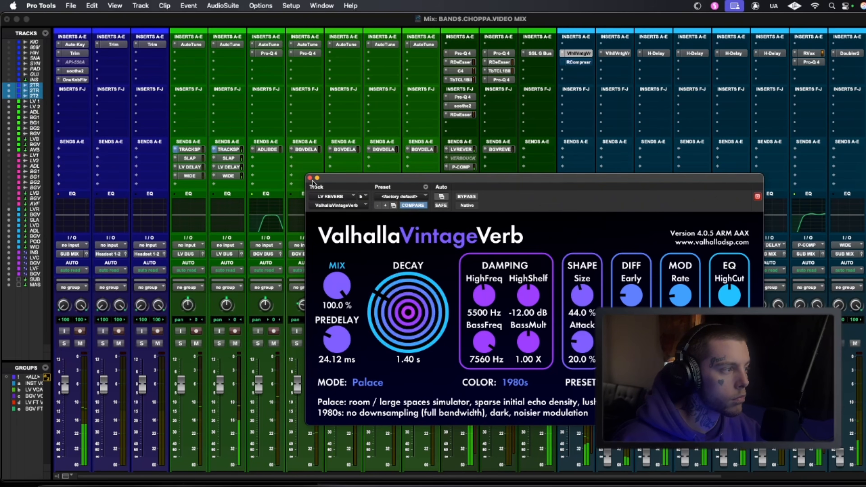
pyautogui.click(310, 178)
# Lower the LV REVERB fader to about -14.7 dB
pyautogui.moveTo(568, 398); pyautogui.dragTo(567, 407)
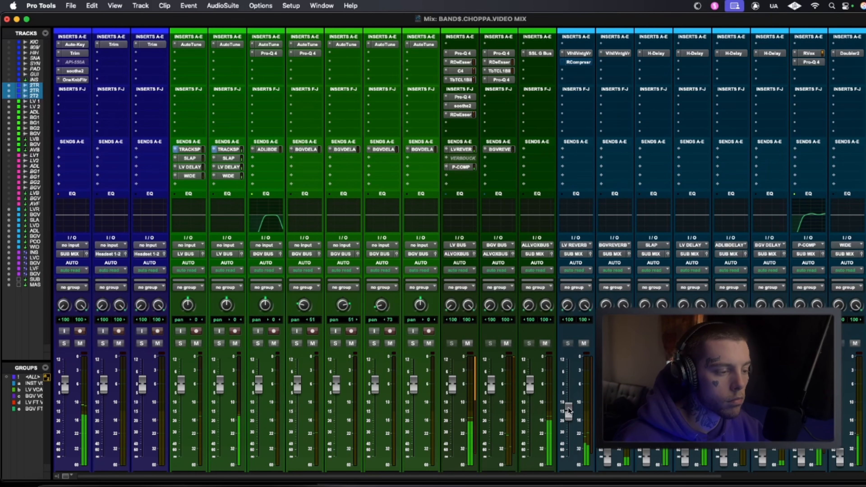
pyautogui.scroll(-2, 613, 274)
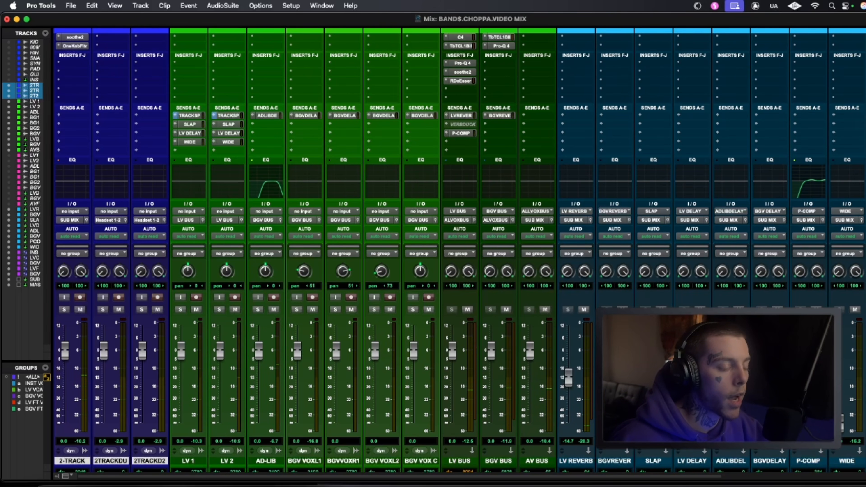
pyautogui.scroll(3, 609, 131)
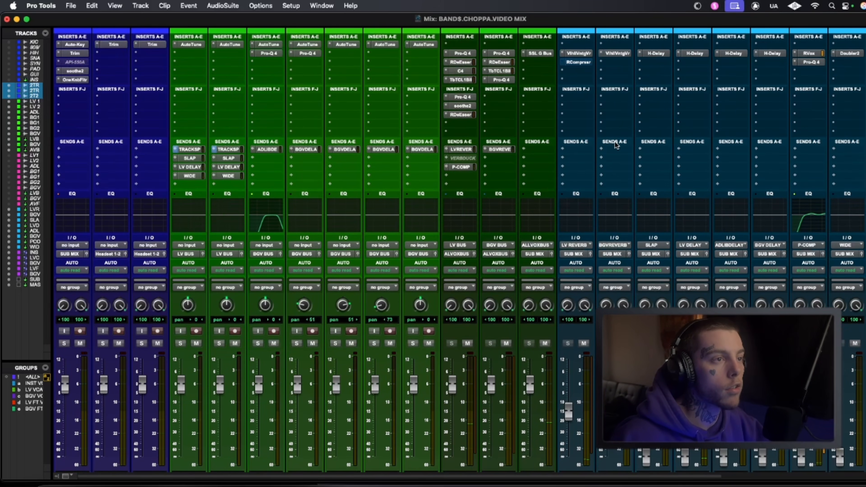
# Review the ValhallaVintageVerb settings on LV REVERB, close it, and open the one on BGV REVERB
pyautogui.click(579, 53)
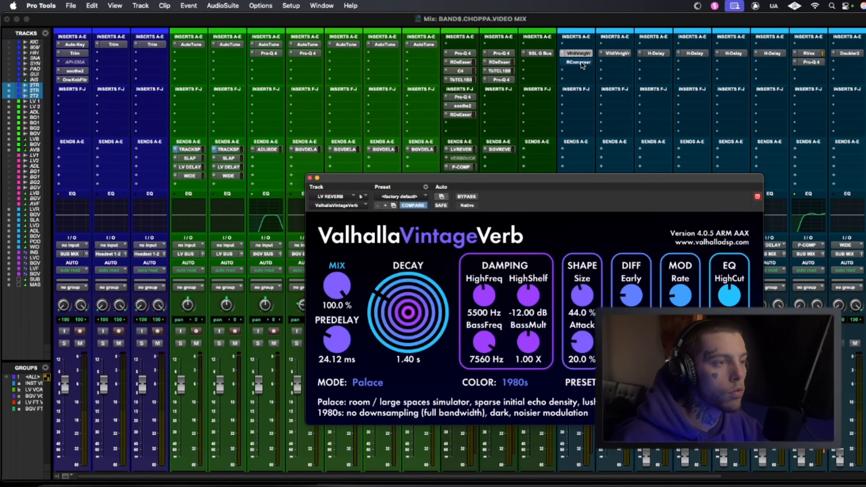
pyautogui.moveTo(583, 179); pyautogui.dragTo(531, 148)
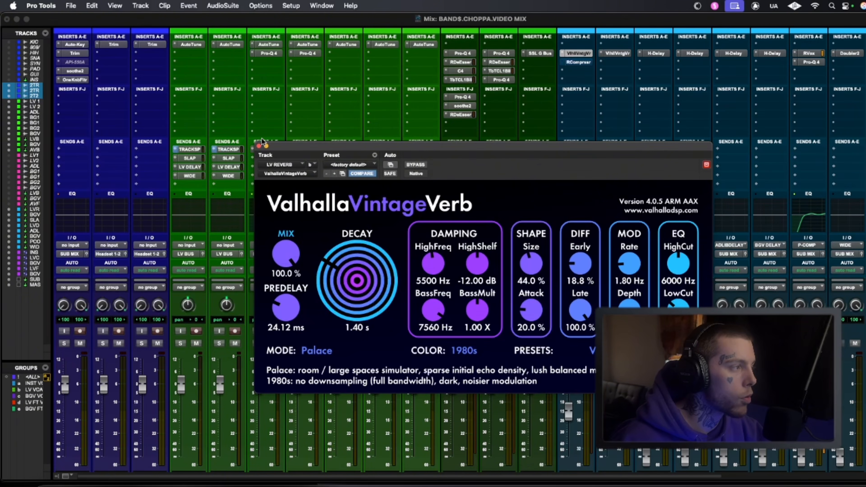
pyautogui.click(258, 146)
pyautogui.scroll(-5, 568, 373)
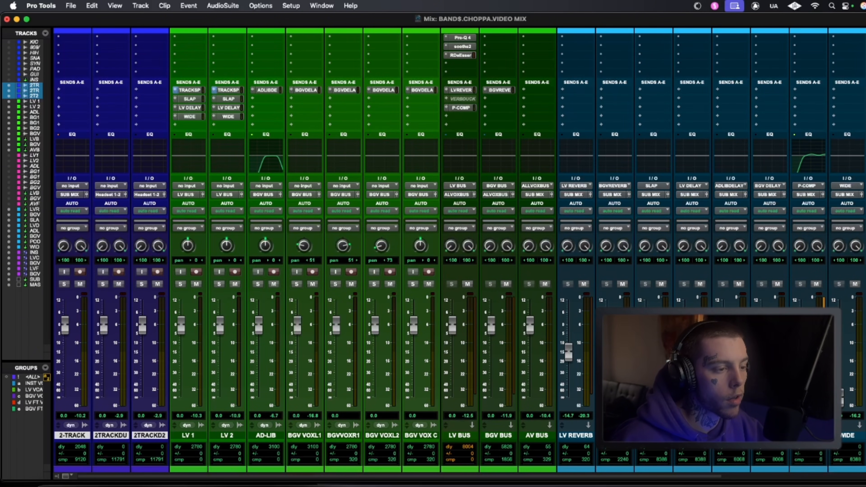
pyautogui.scroll(5, 645, 238)
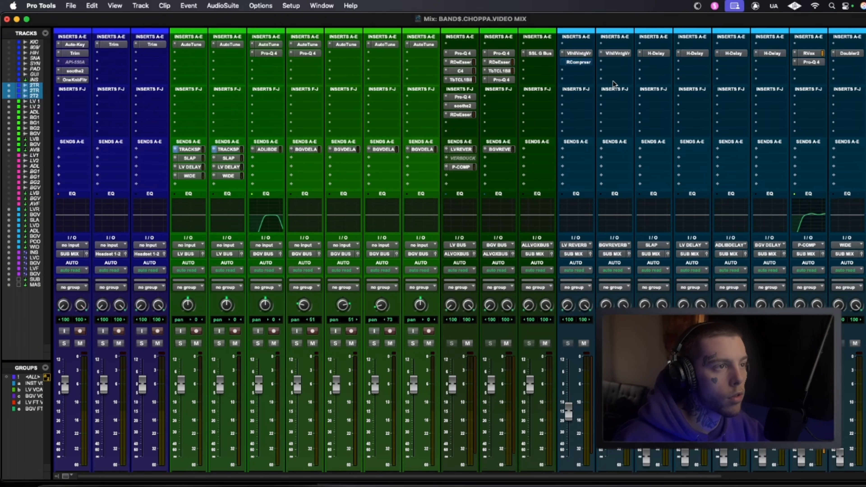
pyautogui.click(619, 53)
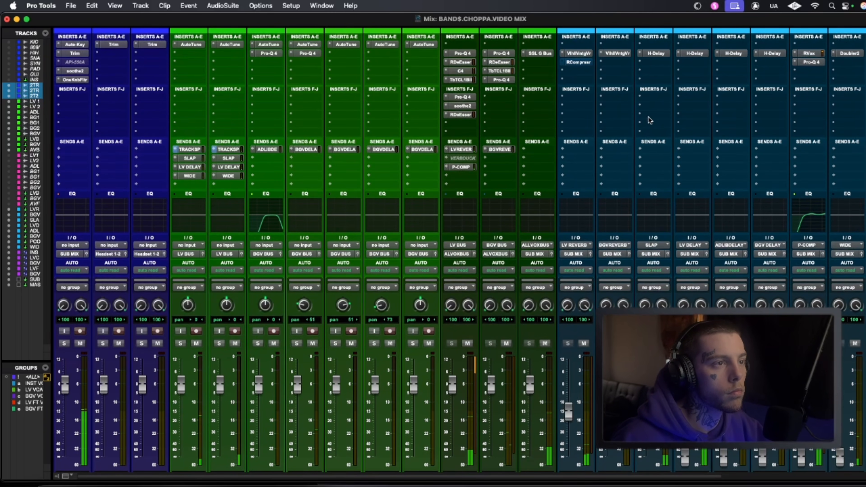
# Set the SLAP track's H-Delay time to 58 ms and close the plug-in
pyautogui.click(651, 53)
pyautogui.scroll(-10, 351, 244)
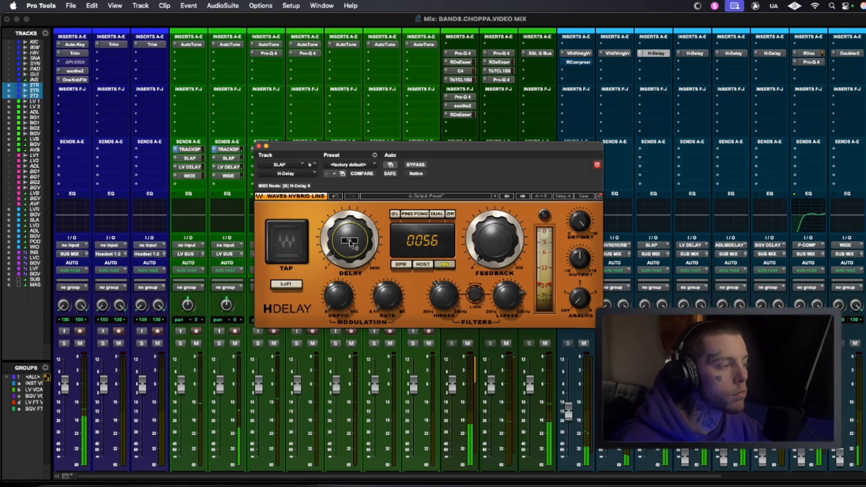
pyautogui.scroll(5, 349, 240)
pyautogui.scroll(-3, 350, 241)
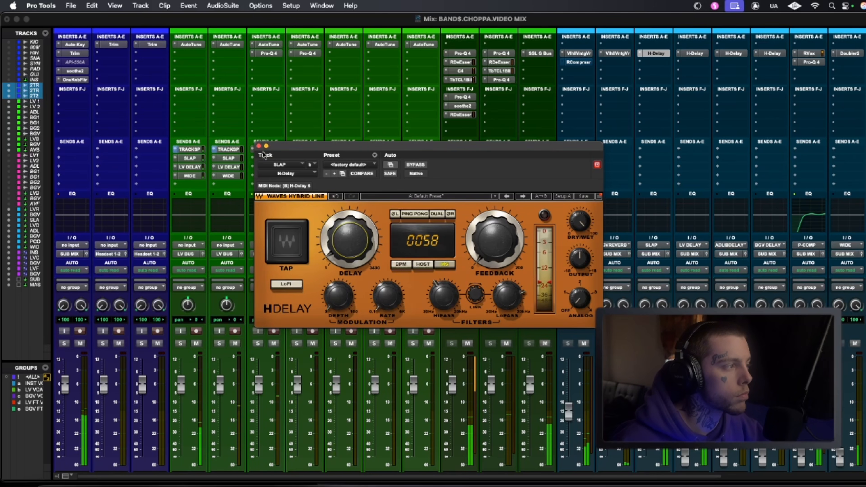
pyautogui.click(259, 146)
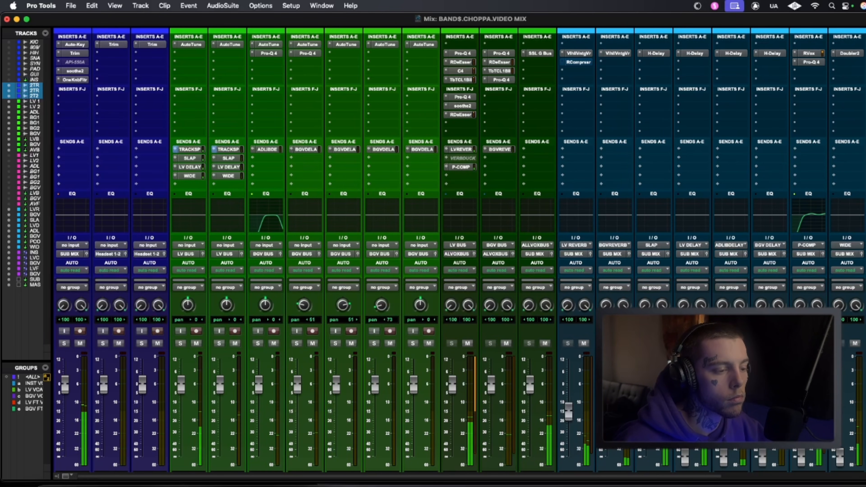
# Review the effect tracks in the mixer and the RVox settings on P-COMP, and close the plug-in
pyautogui.scroll(-2, 459, 253)
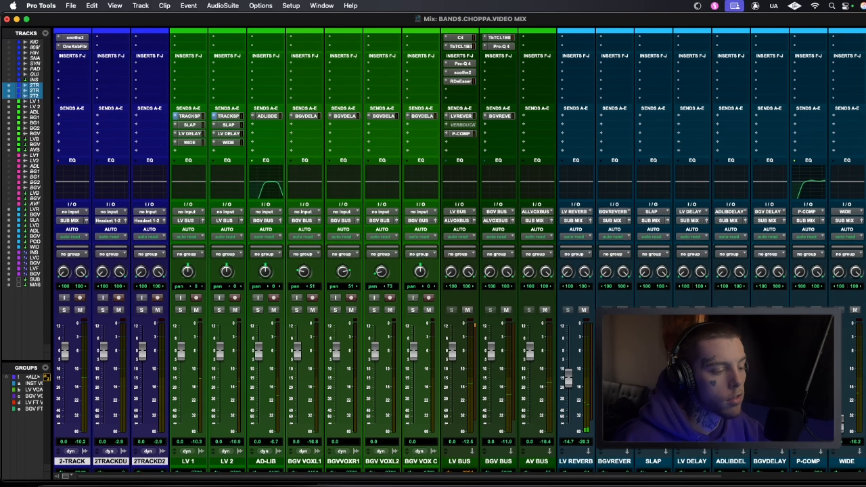
pyautogui.scroll(-2, 683, 476)
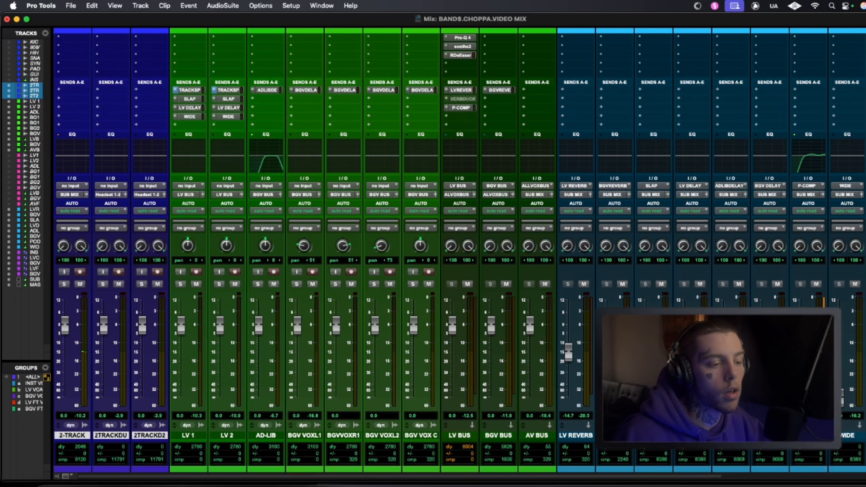
pyautogui.moveTo(678, 479); pyautogui.dragTo(798, 477)
pyautogui.scroll(4, 646, 164)
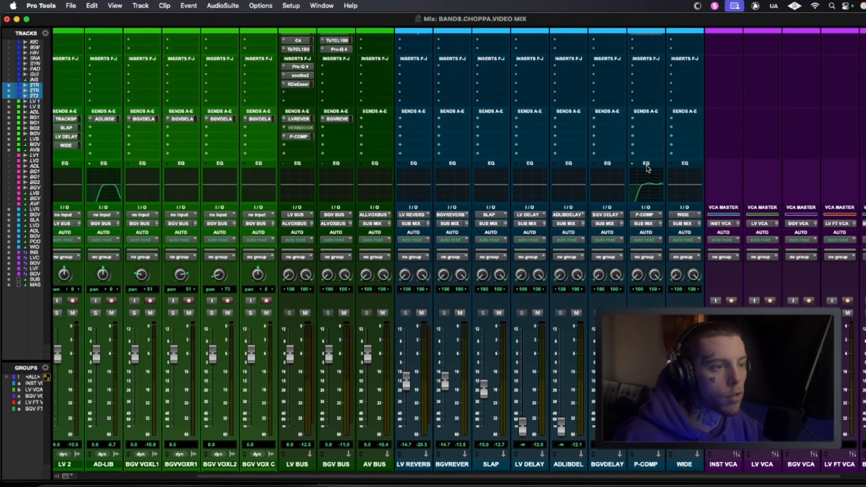
pyautogui.click(645, 47)
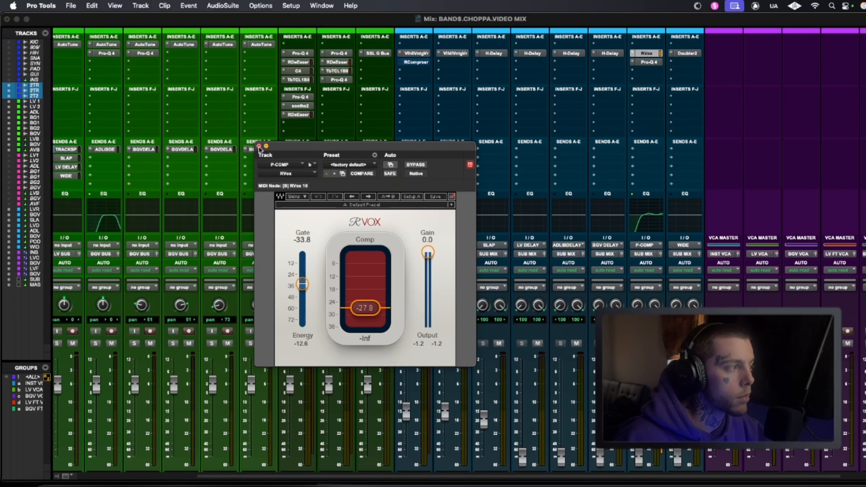
pyautogui.click(259, 146)
# Raise the AD-LIB DELAY fader to about -9.7 dB during playback
pyautogui.scroll(-3, 258, 148)
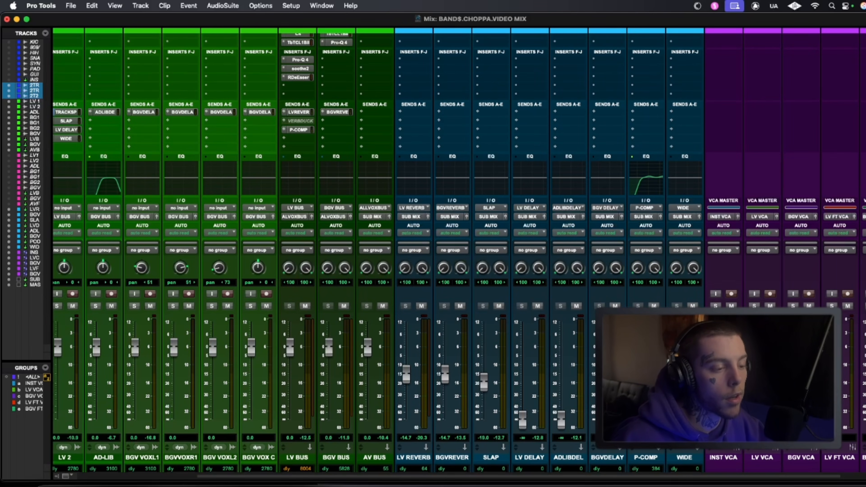
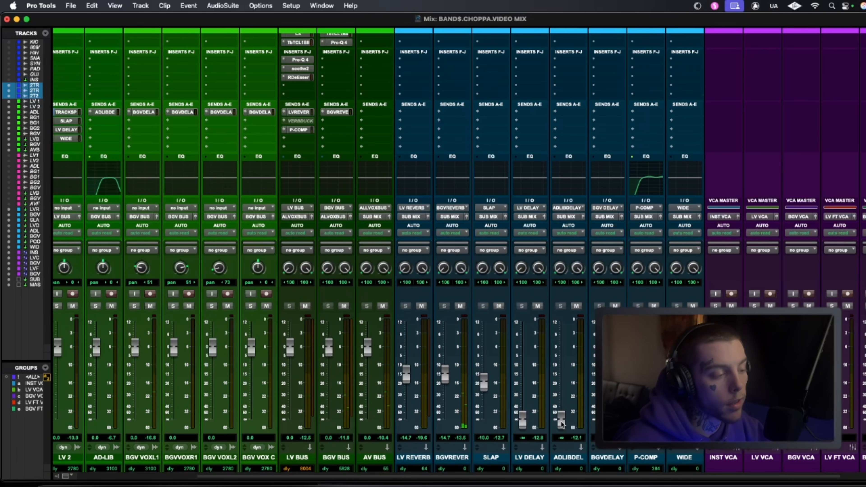
pyautogui.moveTo(560, 423); pyautogui.dragTo(561, 366)
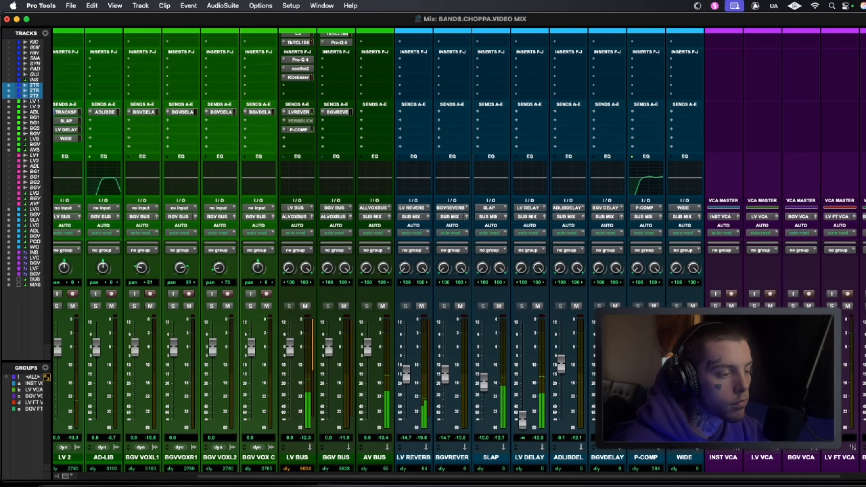
pyautogui.moveTo(561, 376); pyautogui.dragTo(561, 372)
# Switch to the Edit window, audition the soloed AD-LIB track from 0:06, unsolo it and stop playback
pyautogui.press('super+equal')
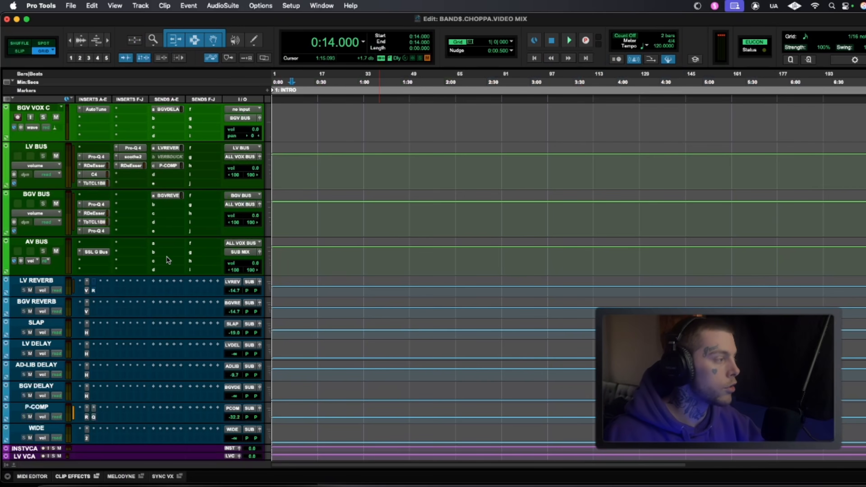
pyautogui.scroll(5, 114, 251)
pyautogui.scroll(2, 114, 251)
pyautogui.scroll(3, 97, 256)
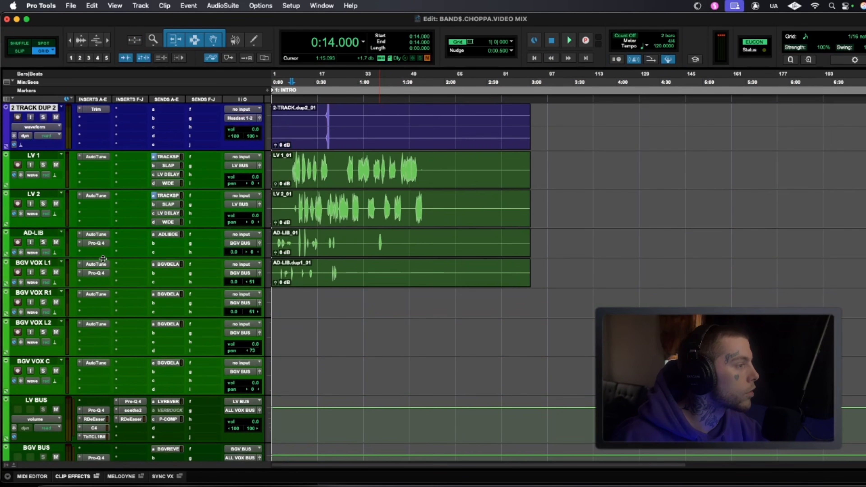
pyautogui.click(44, 244)
pyautogui.click(280, 279)
pyautogui.press('space')
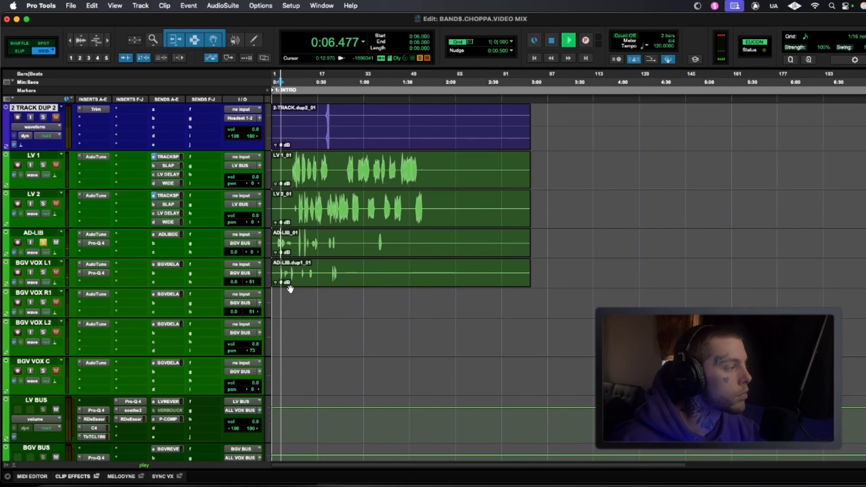
pyautogui.click(43, 243)
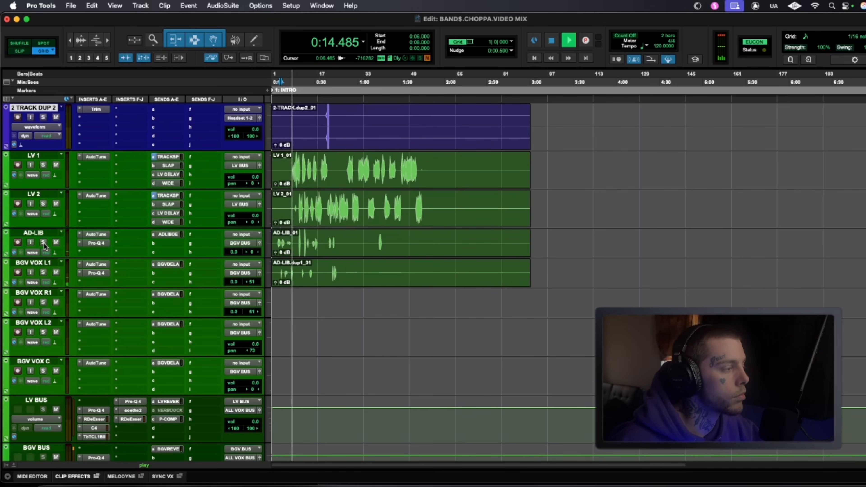
pyautogui.press('space')
# Make the Pro-Q 4 insert on SUB MIX active and open it
pyautogui.scroll(-15, 228, 354)
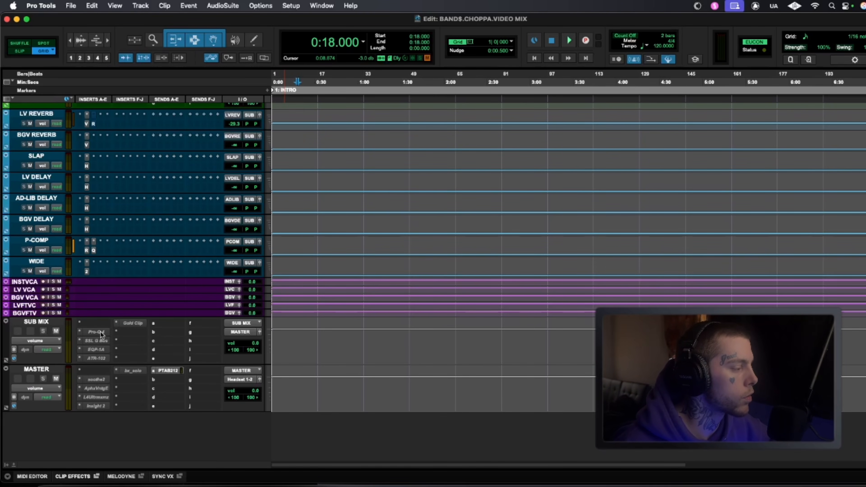
pyautogui.rightClick(100, 331)
pyautogui.click(129, 343)
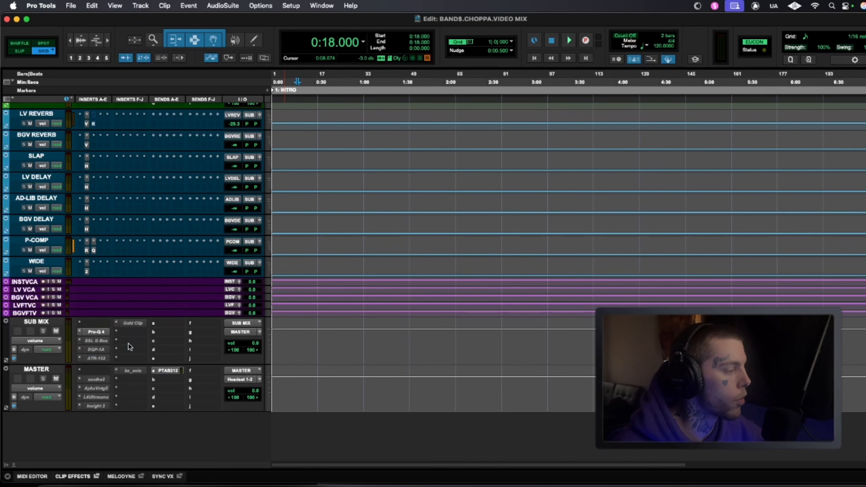
pyautogui.click(93, 332)
pyautogui.moveTo(527, 84); pyautogui.dragTo(471, 107)
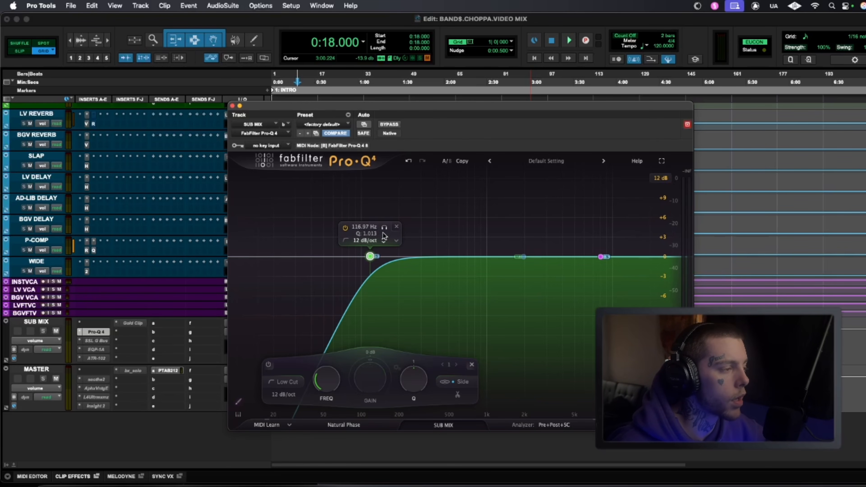
# Audition the side low cut in the SUB MIX Pro-Q 4 and set it to about 127 Hz
pyautogui.press('space')
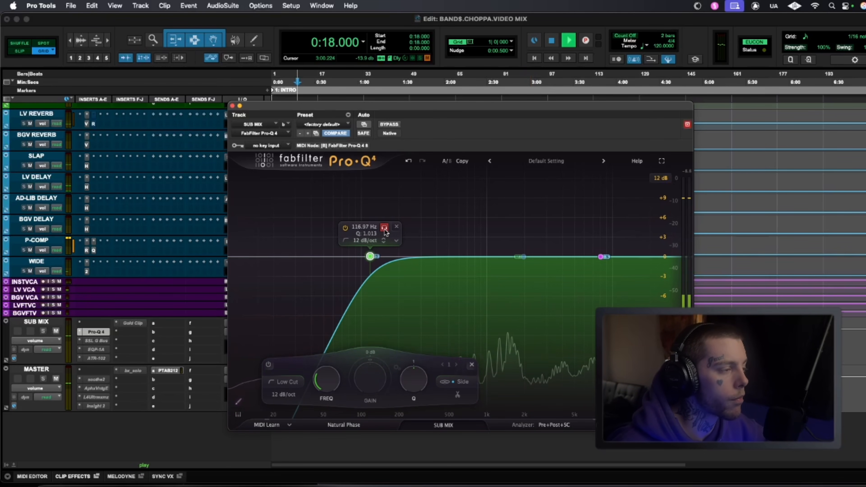
pyautogui.press('space')
pyautogui.moveTo(383, 229); pyautogui.dragTo(387, 229)
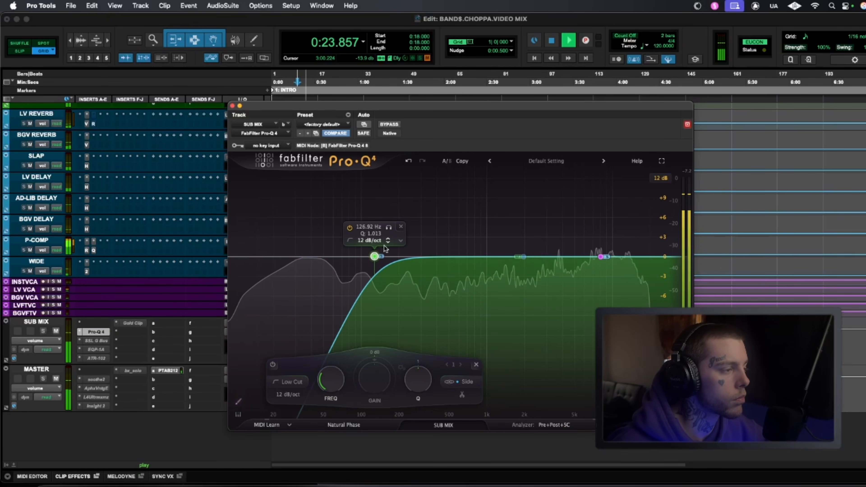
pyautogui.press('space')
# Set the mid bell in the SUB MIX Pro-Q 4 to about -0.89 dB at 702 Hz during playback
pyautogui.press('space')
pyautogui.moveTo(523, 256); pyautogui.dragTo(467, 262)
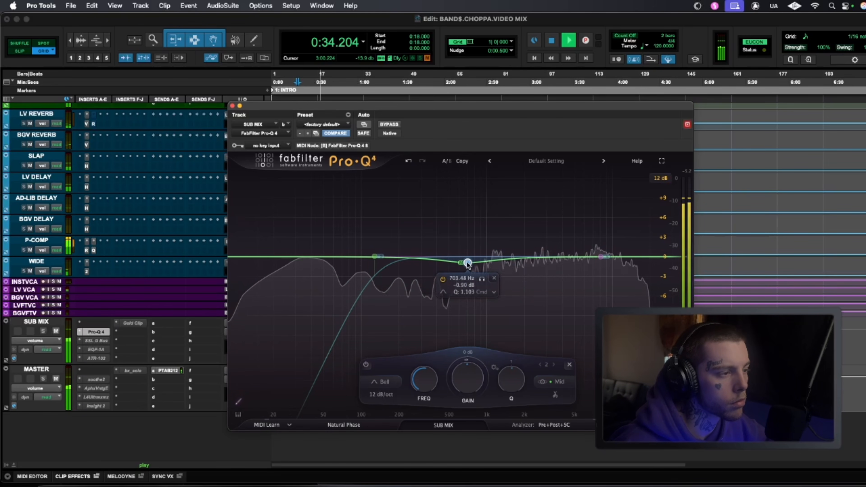
pyautogui.press('space')
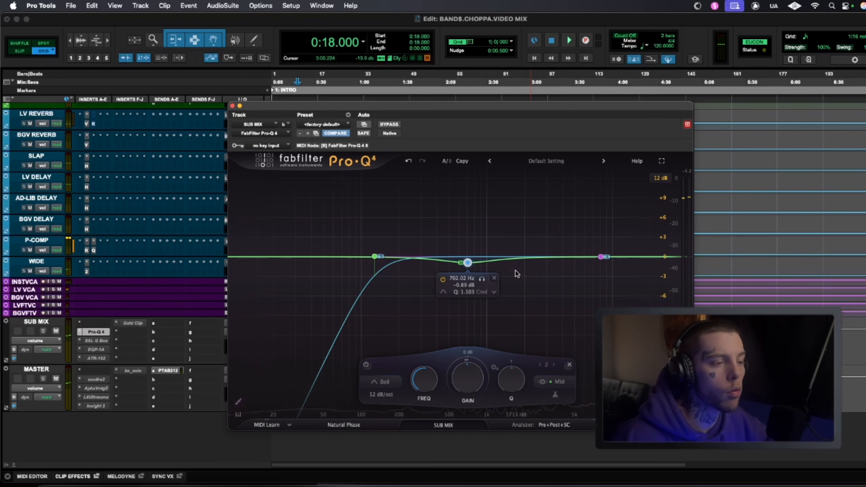
# Boost the high shelf in the SUB MIX Pro-Q 4 by about 2.05 dB at 9942 Hz with a Q of 1.243
pyautogui.press('space')
pyautogui.moveTo(601, 257); pyautogui.dragTo(617, 245)
pyautogui.scroll(-3, 617, 245)
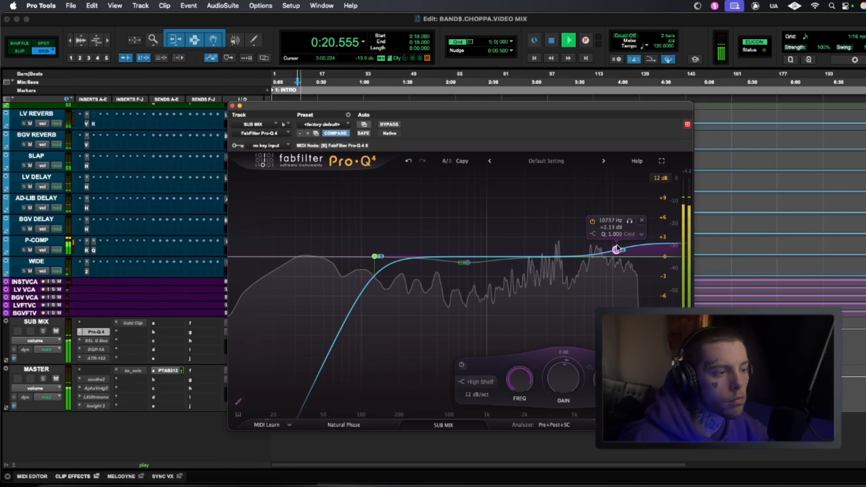
pyautogui.scroll(3, 617, 249)
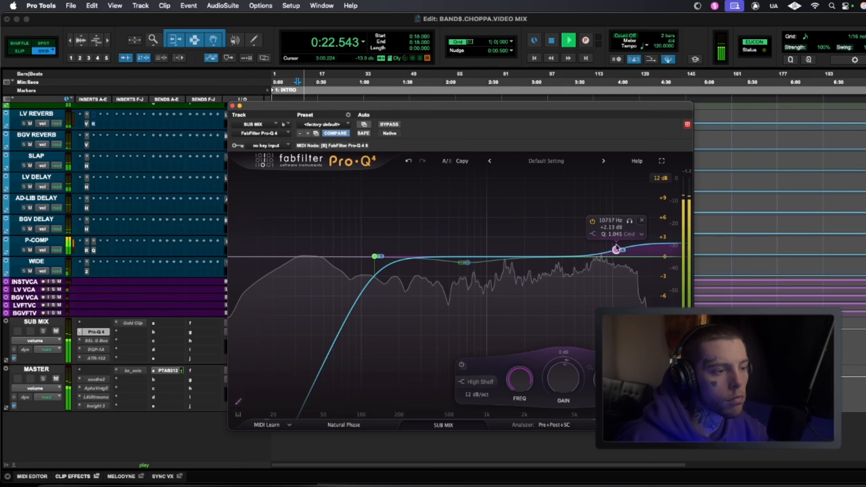
pyautogui.scroll(1, 616, 249)
pyautogui.moveTo(616, 249); pyautogui.dragTo(612, 251)
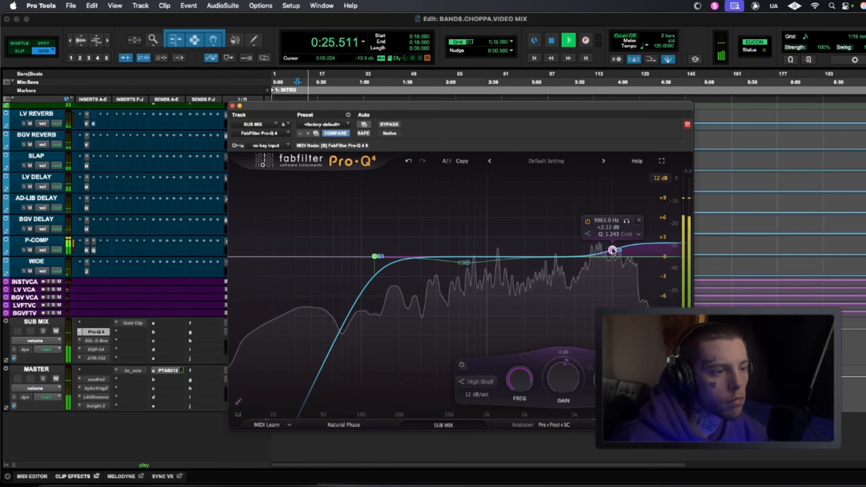
# Audition the high shelf in solo, trying about +2.52 dB at 9266 Hz and +2.14 dB at 12495 Hz
pyautogui.click(626, 221)
pyautogui.click(625, 221)
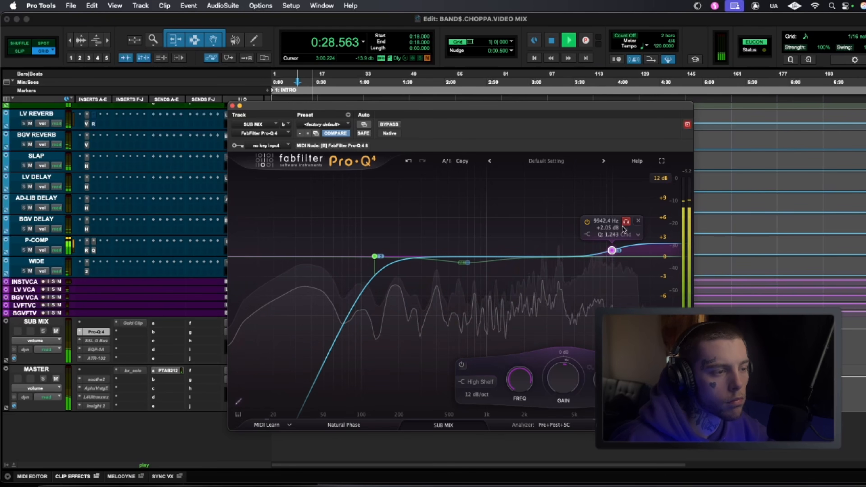
pyautogui.moveTo(612, 251); pyautogui.dragTo(608, 249)
pyautogui.click(623, 221)
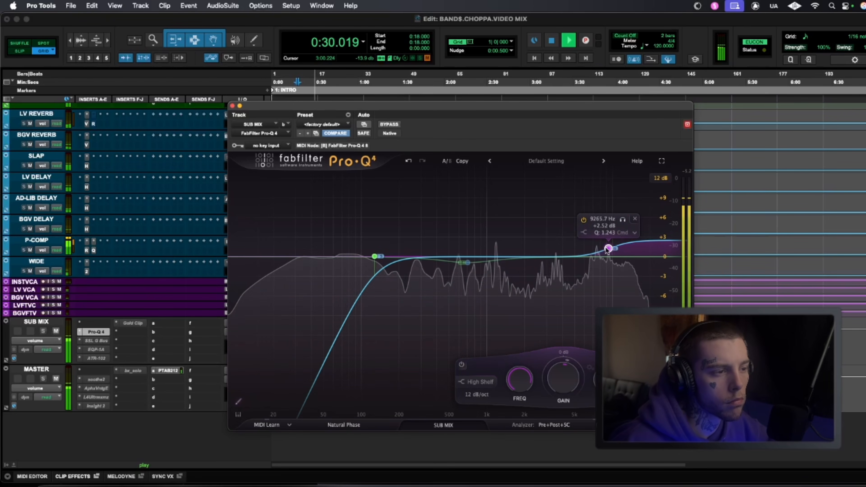
pyautogui.click(623, 221)
pyautogui.moveTo(608, 249); pyautogui.dragTo(624, 250)
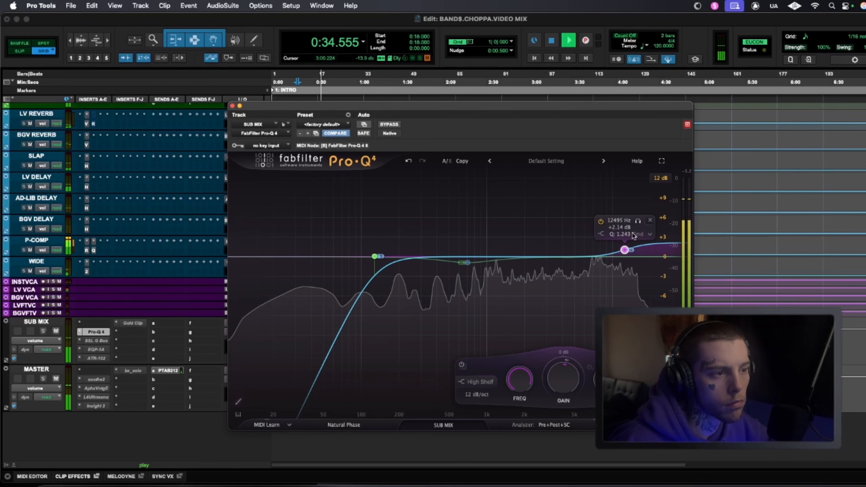
pyautogui.click(637, 222)
pyautogui.click(638, 222)
# Set the high shelf to about -1.24 dB at 10414 Hz, check it in playback and close the Pro-Q 4
pyautogui.moveTo(625, 249); pyautogui.dragTo(611, 262)
pyautogui.press('space')
pyautogui.press('space')
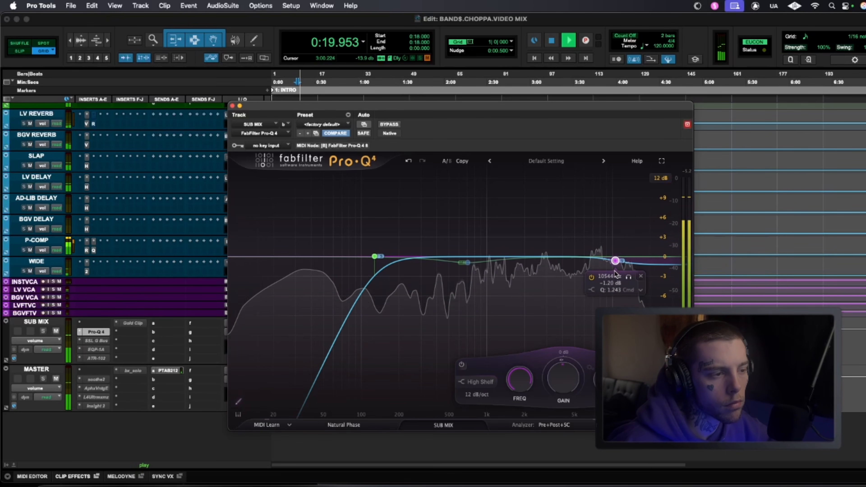
pyautogui.click(628, 278)
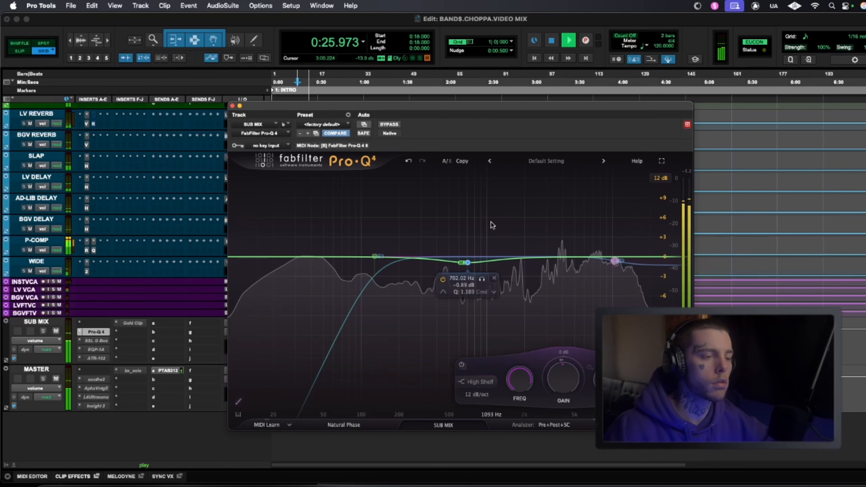
pyautogui.press('space')
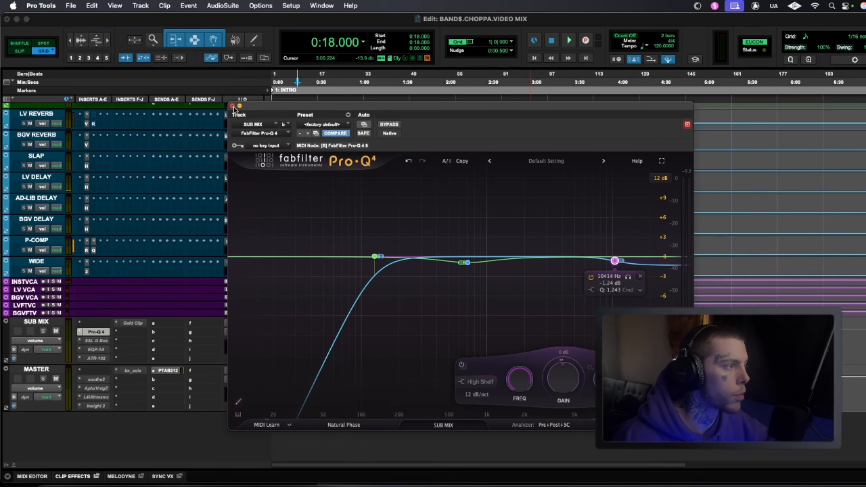
pyautogui.click(232, 106)
# Activate and open the SSL G Bus compressor on SUB MIX, and lower its threshold to slightly above 0 during playback
pyautogui.rightClick(95, 339)
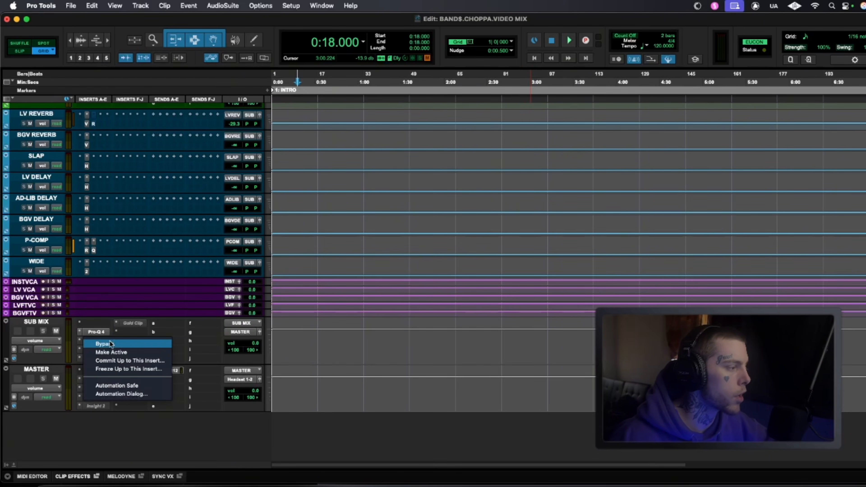
pyautogui.click(121, 348)
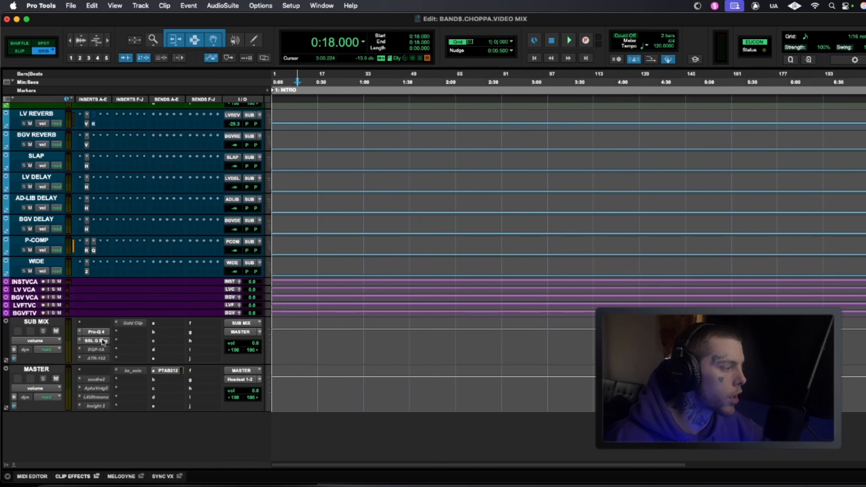
pyautogui.click(102, 340)
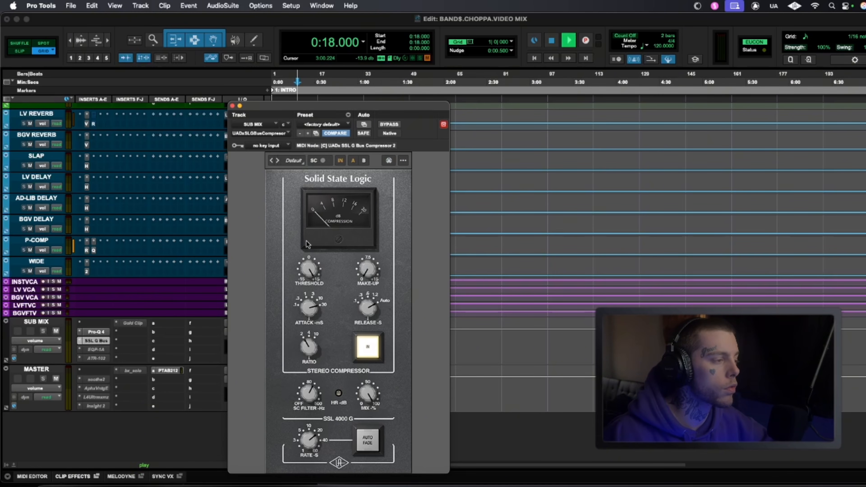
pyautogui.moveTo(307, 269); pyautogui.dragTo(305, 304)
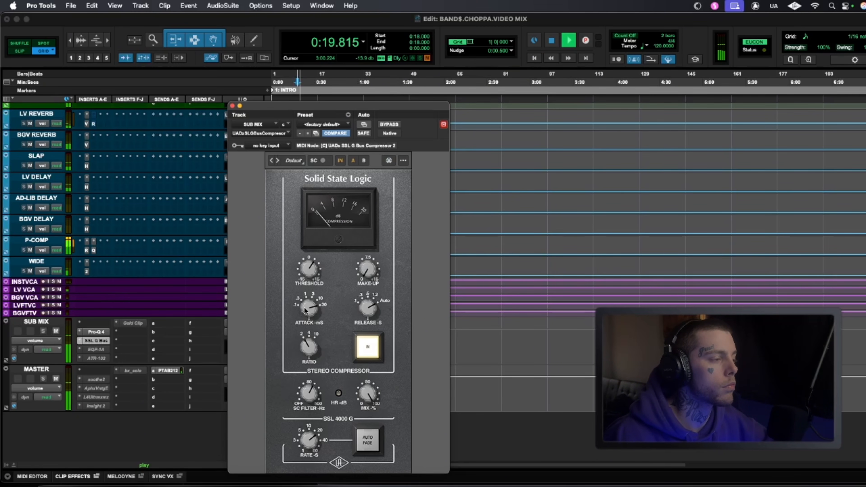
pyautogui.moveTo(307, 271); pyautogui.dragTo(306, 266)
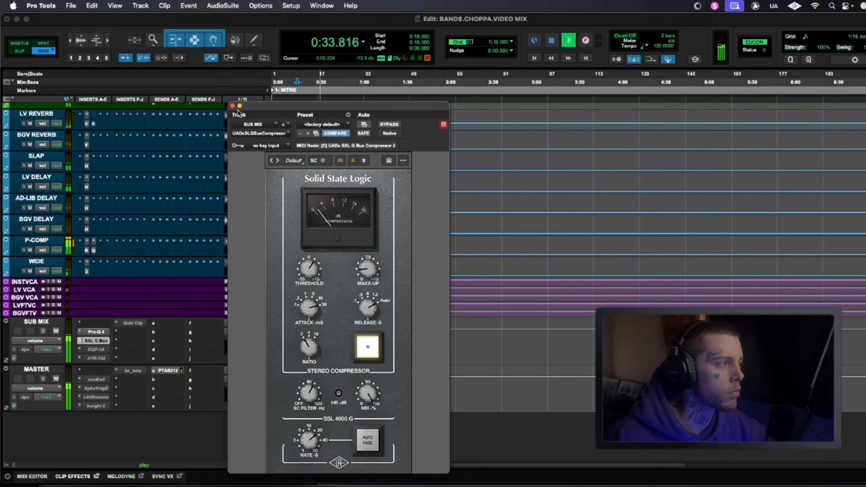
# Close the SSL G Bus compressor, stop playback, and activate and open the EQP-1A on SUB MIX
pyautogui.click(233, 107)
pyautogui.press('space')
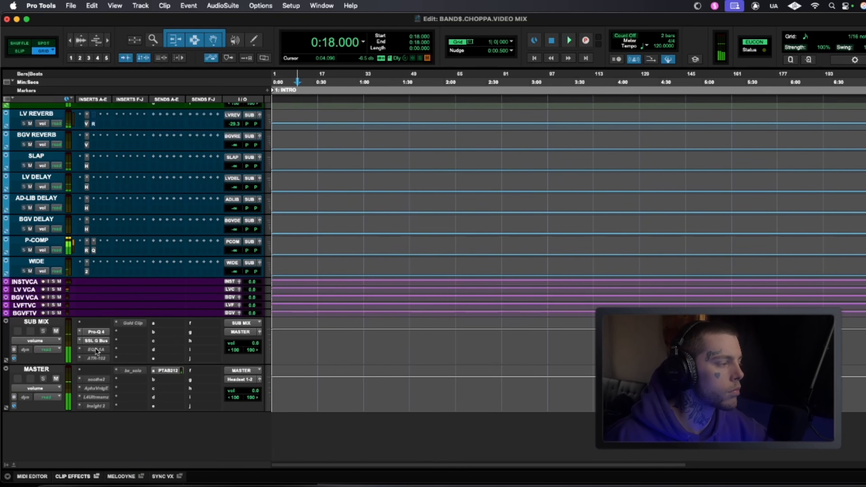
pyautogui.rightClick(98, 348)
pyautogui.click(112, 361)
pyautogui.click(100, 348)
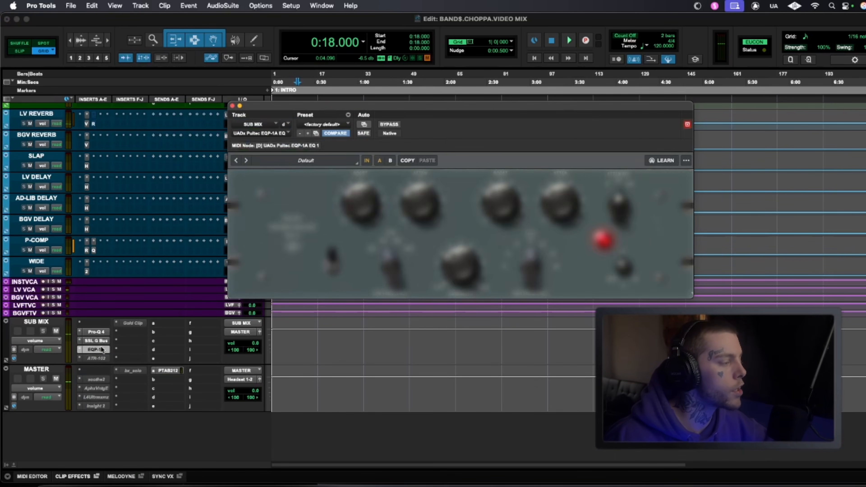
pyautogui.moveTo(528, 105); pyautogui.dragTo(487, 139)
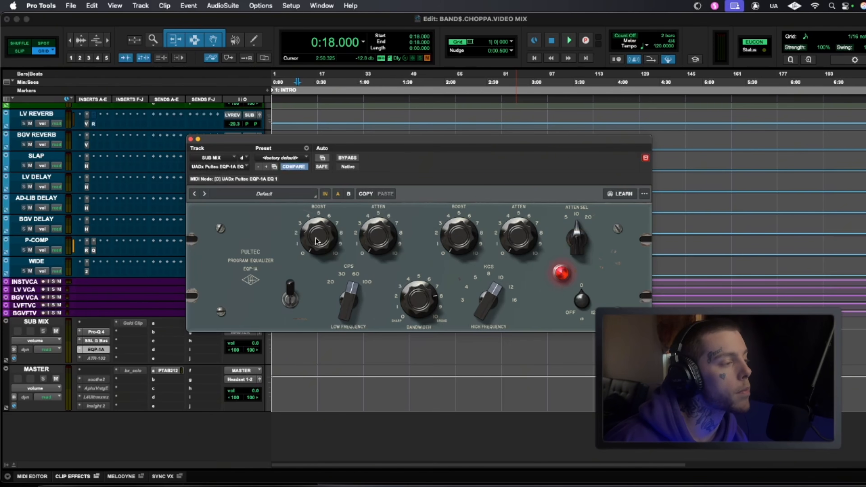
# Set the EQP-1A's high frequency to 16 KCS and adjust its high boost during playback, then close it
pyautogui.press('space')
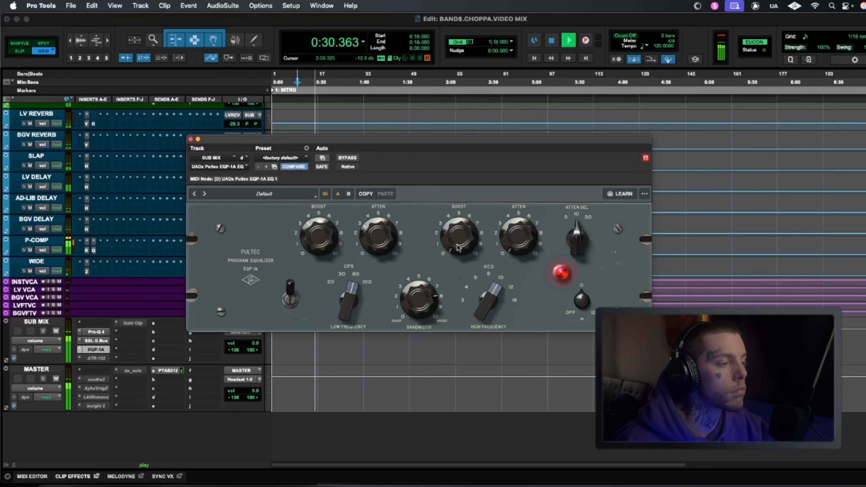
pyautogui.click(514, 303)
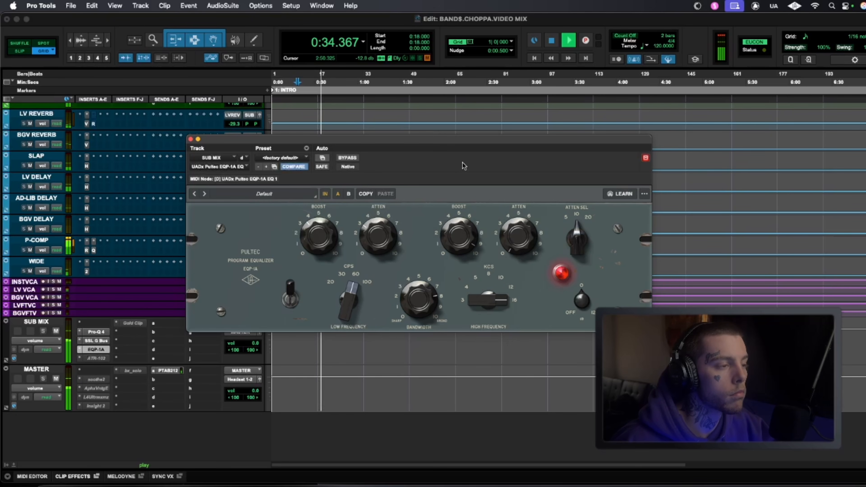
pyautogui.moveTo(463, 178); pyautogui.dragTo(462, 189)
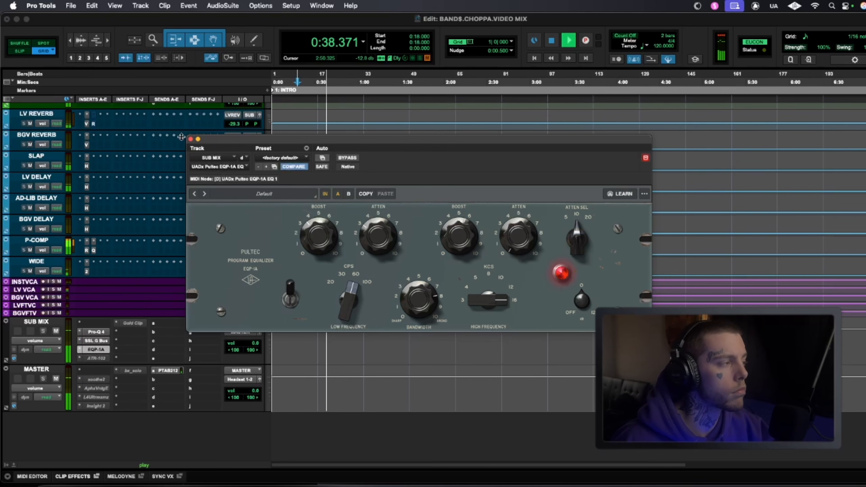
pyautogui.click(191, 139)
pyautogui.press('space')
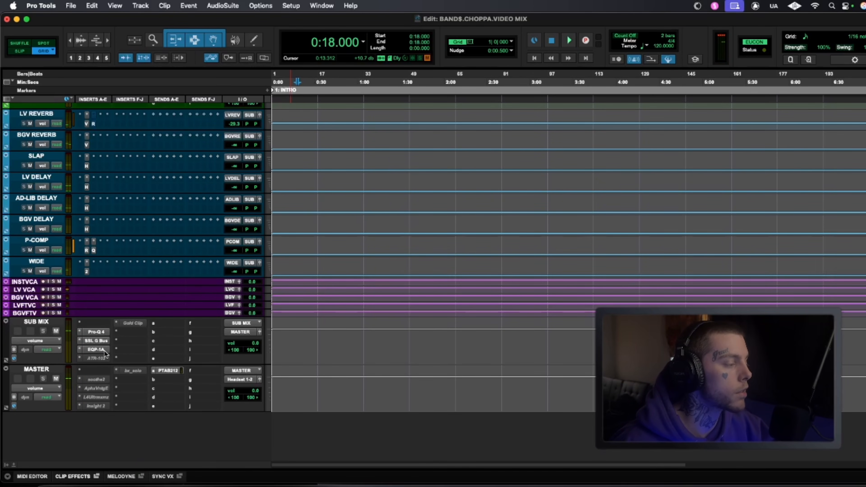
# Activate the ATR-102 on SUB MIX, set its calibration to +9 with NAB emphasis EQ, check it in playback and close it
pyautogui.rightClick(102, 356)
pyautogui.click(127, 369)
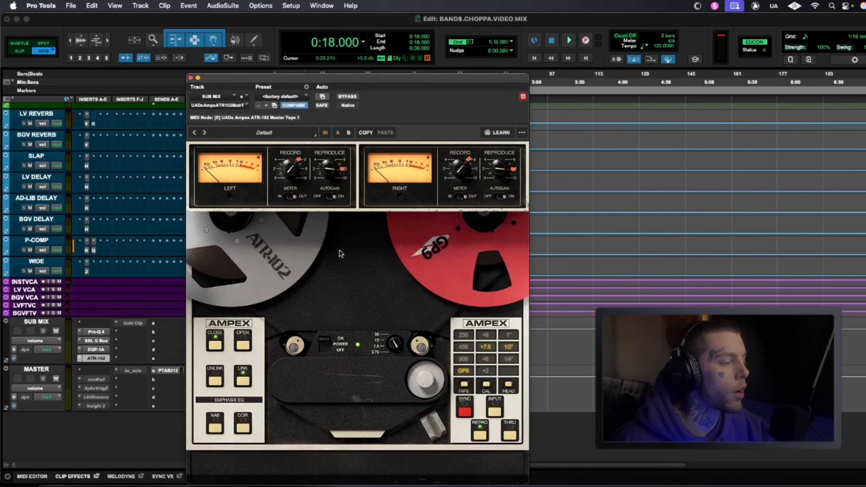
pyautogui.click(487, 335)
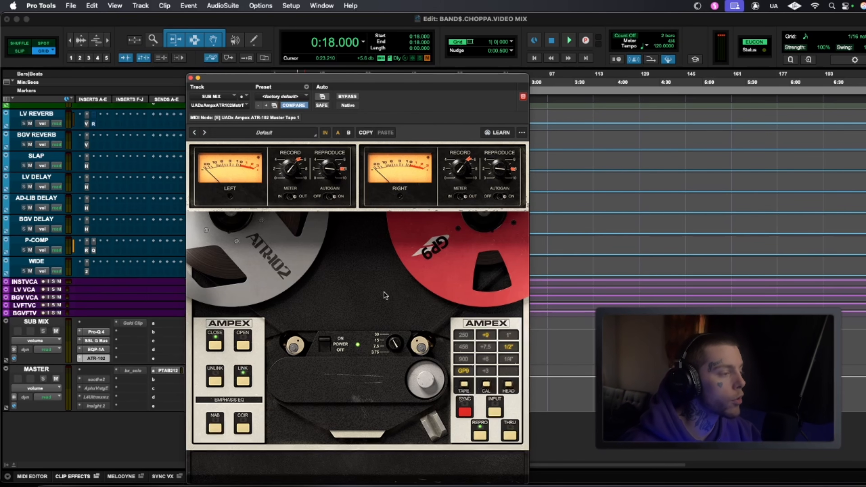
pyautogui.press('space')
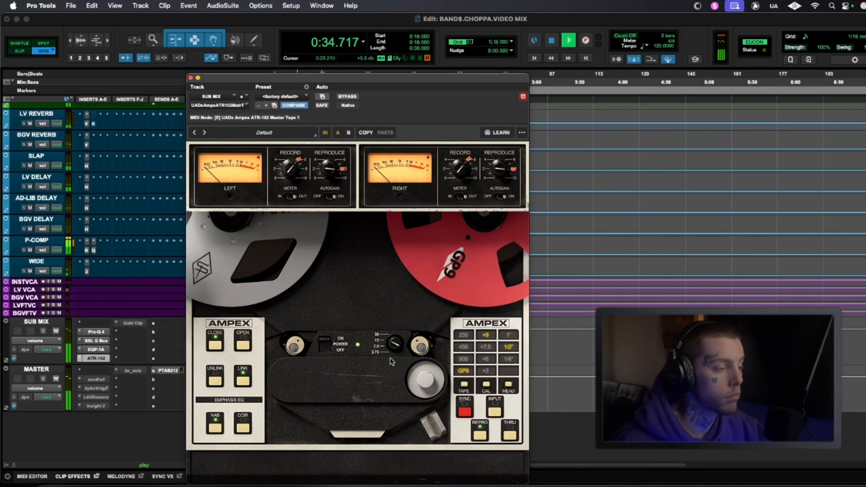
pyautogui.press('space')
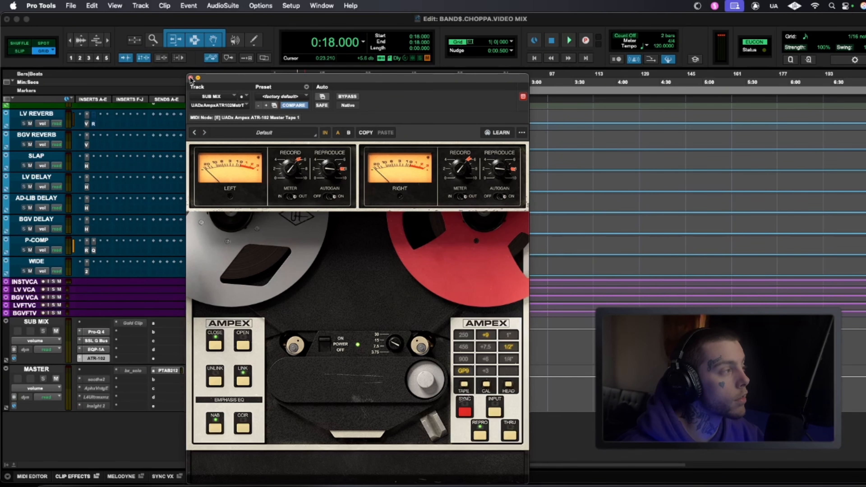
pyautogui.click(191, 78)
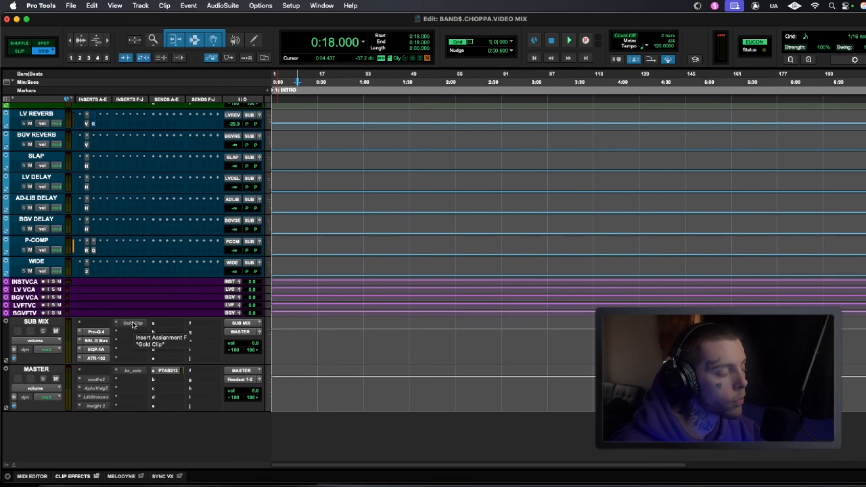
# Activate and open Gold Clip on SUB MIX, show the track's output fader window, and check the levels in playback
pyautogui.rightClick(132, 324)
pyautogui.click(145, 332)
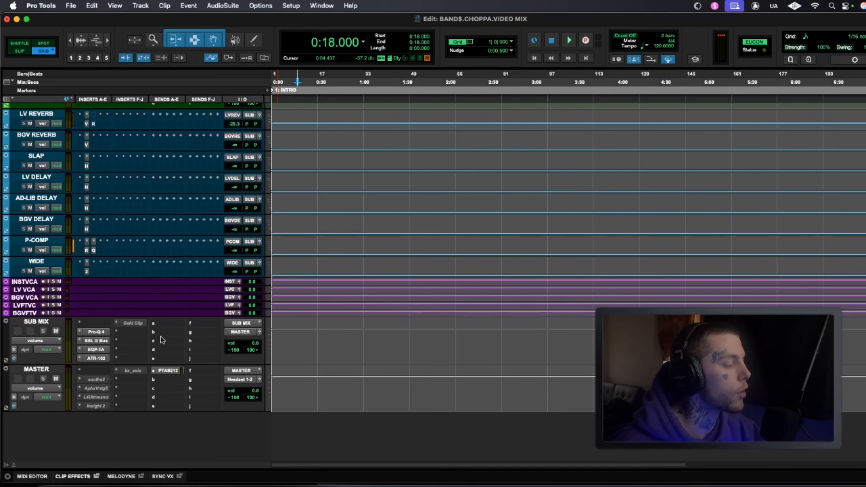
pyautogui.click(137, 324)
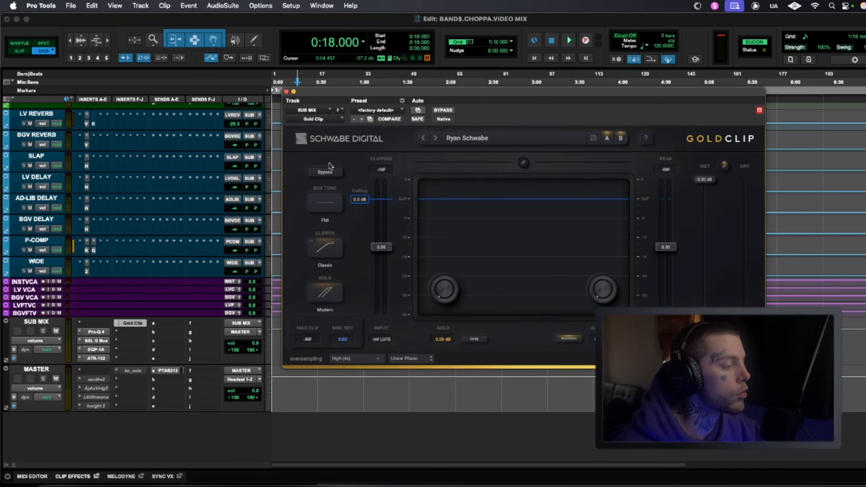
pyautogui.click(259, 332)
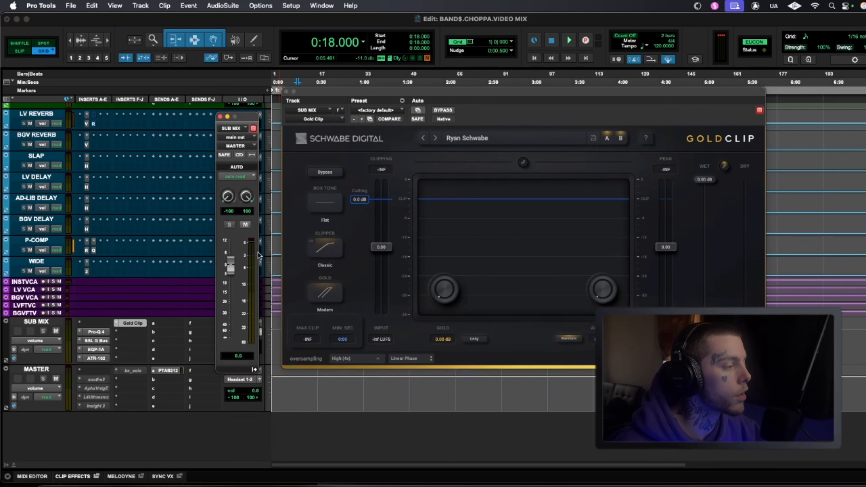
pyautogui.press('space')
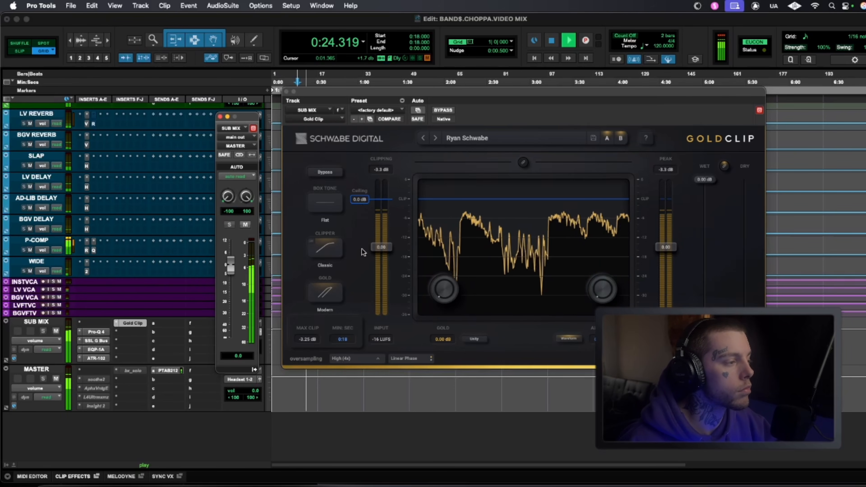
pyautogui.press('space')
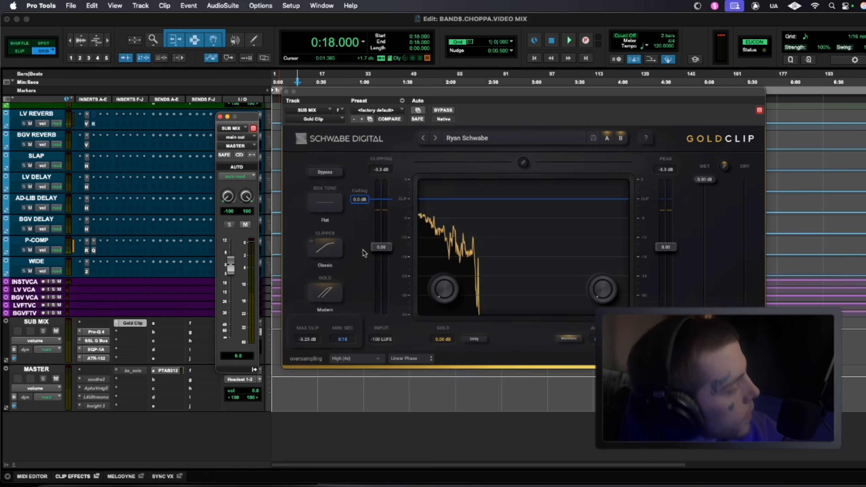
pyautogui.press('space')
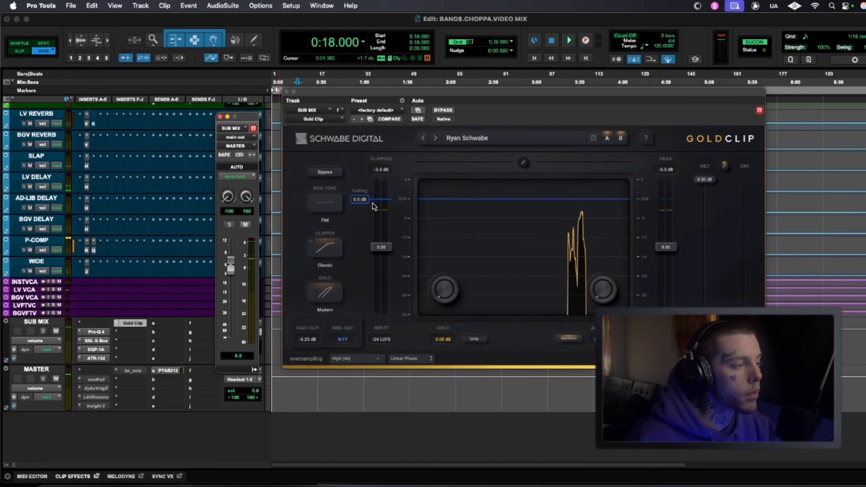
# Lower the Gold Clip ceiling to about -4.0 dB during playback and uncover the song's tracks
pyautogui.moveTo(364, 199); pyautogui.dragTo(364, 214)
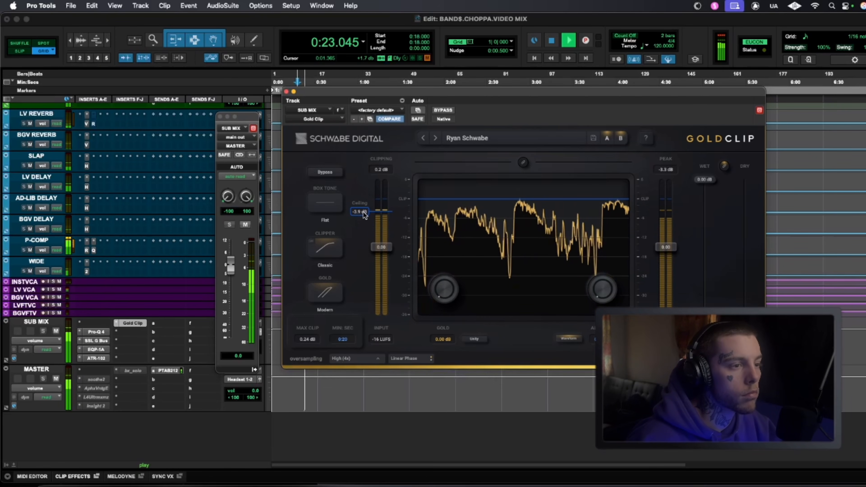
pyautogui.moveTo(363, 211); pyautogui.dragTo(362, 212)
pyautogui.moveTo(393, 90); pyautogui.dragTo(451, 129)
pyautogui.scroll(3, 333, 223)
pyautogui.scroll(10, 333, 222)
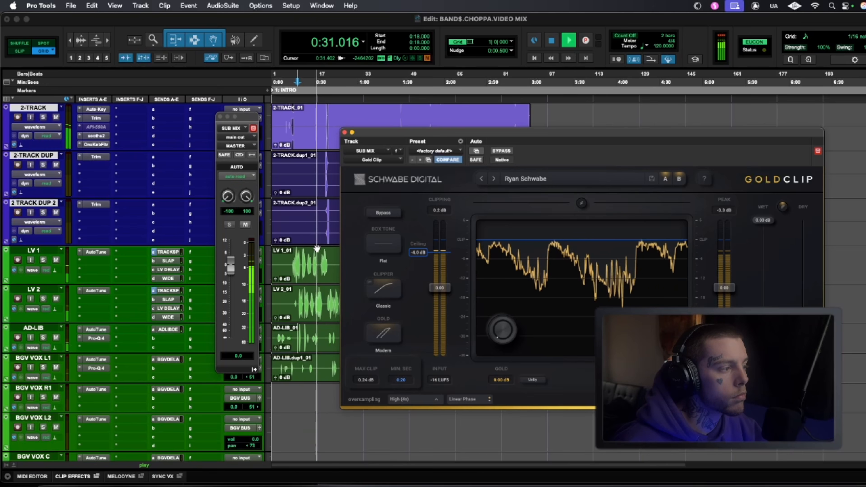
pyautogui.scroll(-3, 317, 238)
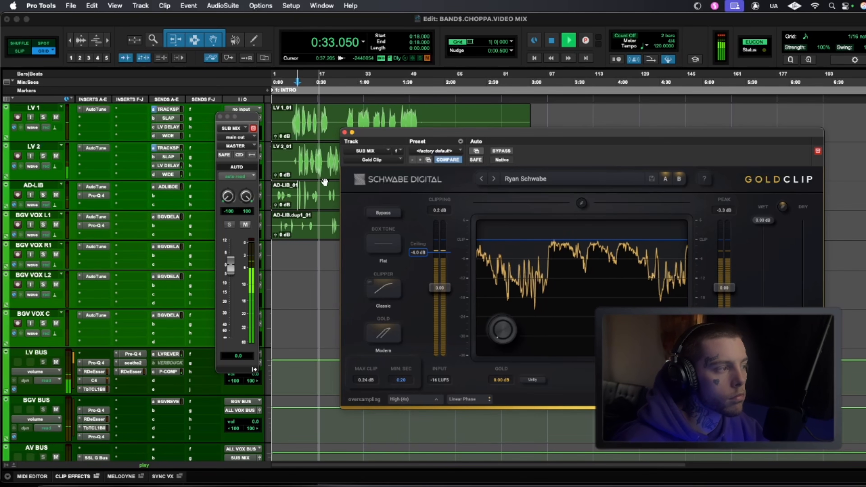
# Replay from 0:14.000, set the Gold Clip ceiling to -4.5 dB and Gold to about 0.45 dB, and close the plug-in
pyautogui.press('space')
pyautogui.press('space')
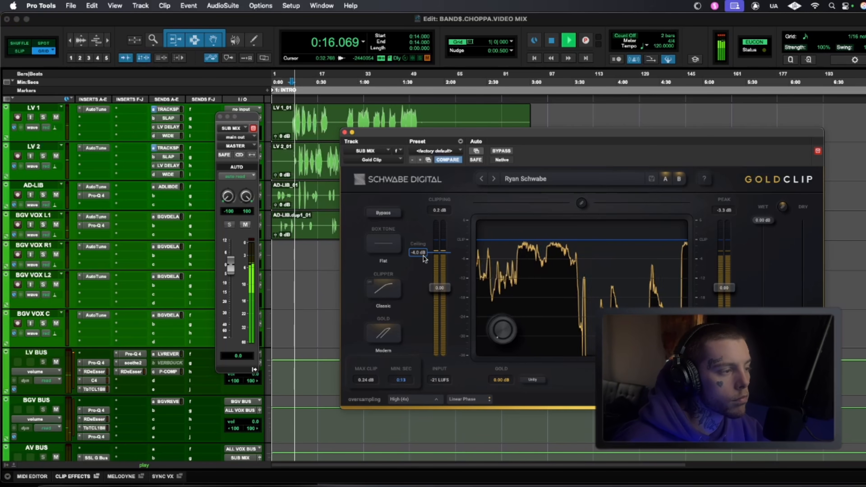
pyautogui.moveTo(422, 253); pyautogui.dragTo(423, 257)
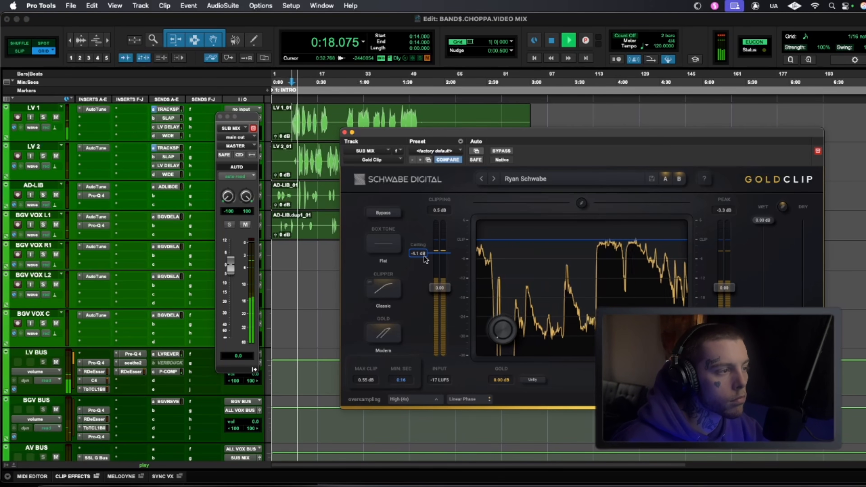
pyautogui.moveTo(424, 256); pyautogui.dragTo(423, 256)
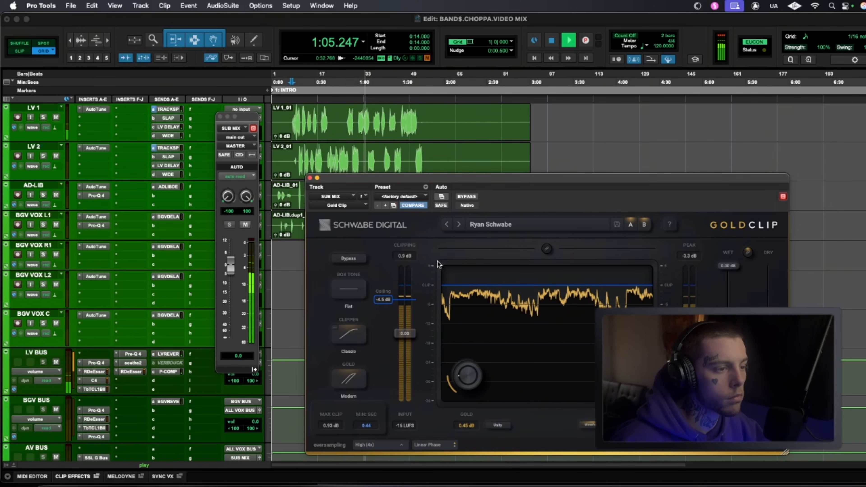
pyautogui.click(310, 178)
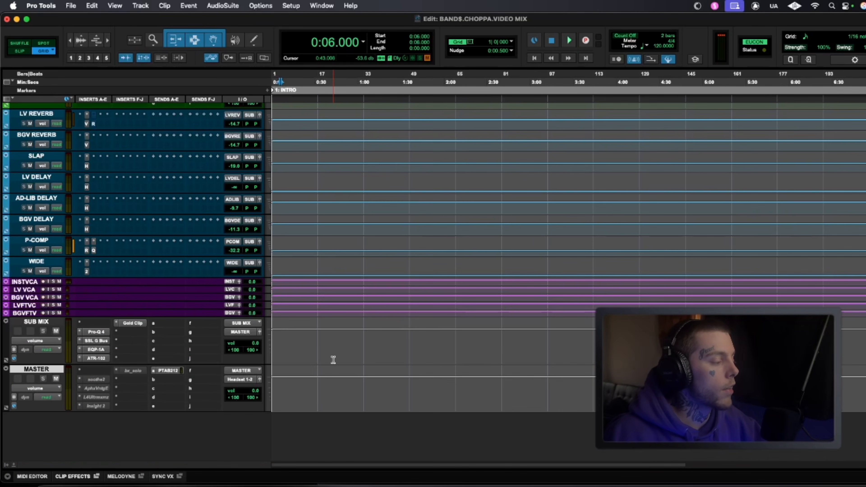
# Activate soothe2 on MASTER, set its depth to -8.6 during playback, and close it
pyautogui.scroll(2, 370, 363)
pyautogui.scroll(-2, 371, 362)
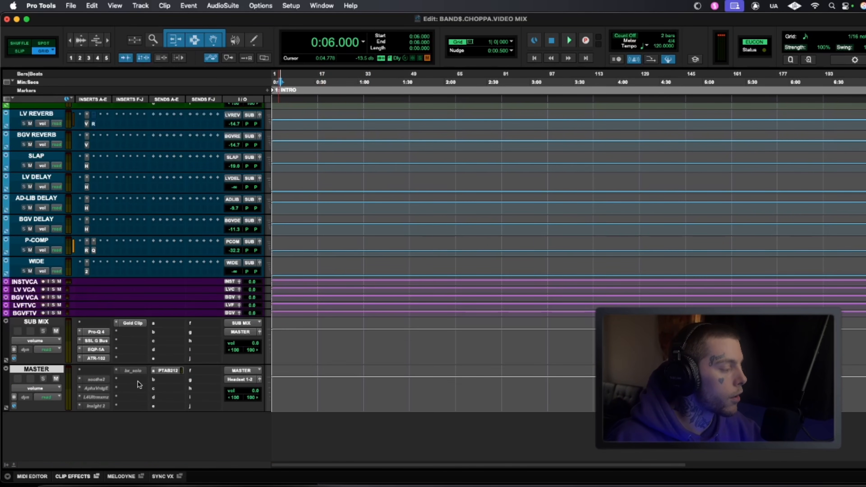
pyautogui.rightClick(97, 378)
pyautogui.click(135, 389)
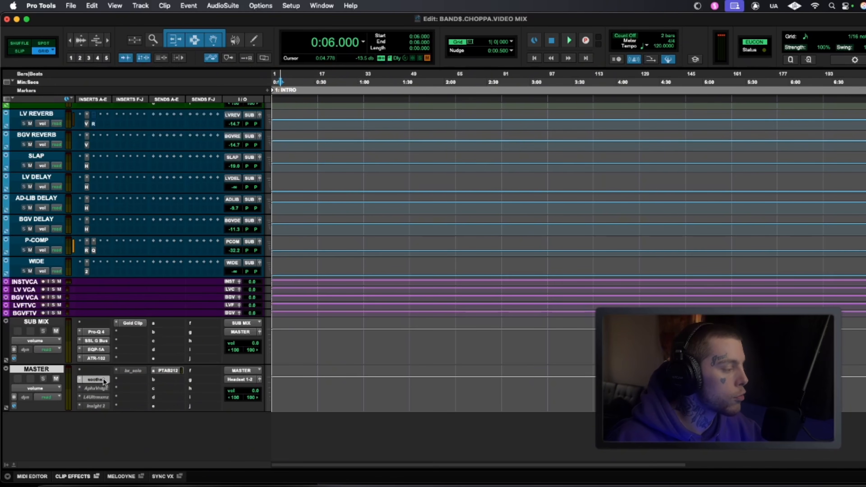
pyautogui.click(103, 378)
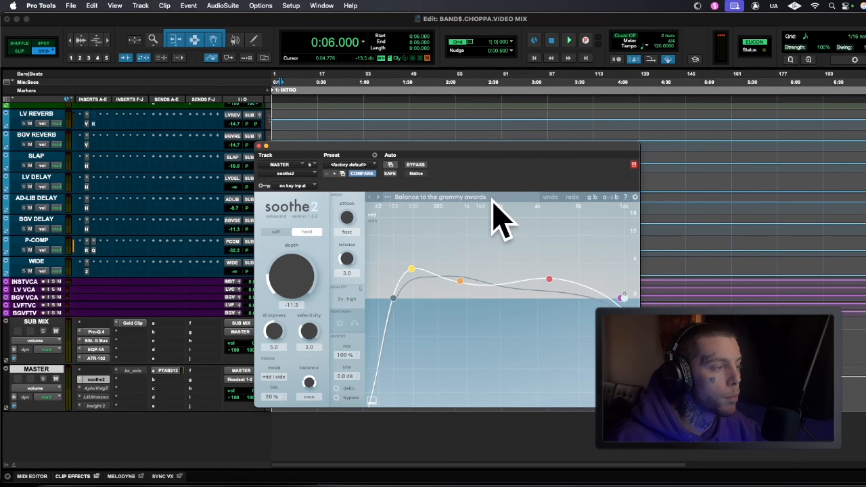
pyautogui.press('space')
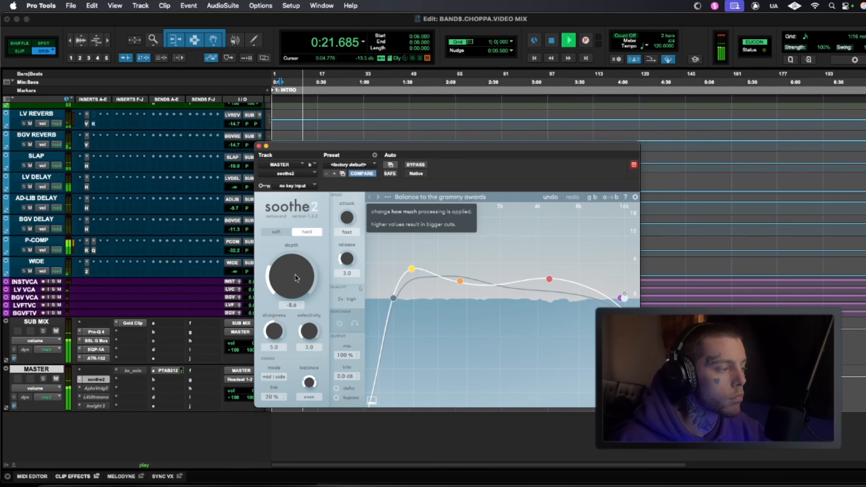
pyautogui.click(259, 146)
pyautogui.press('space')
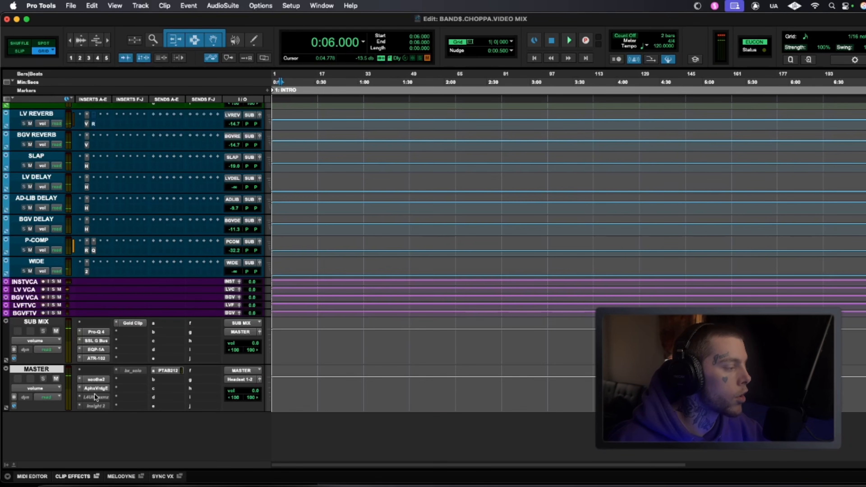
# Try raising the AX Mix of the Aphex Vintage Exciter on MASTER to about 3.5 and easing it back during playback
pyautogui.click(99, 388)
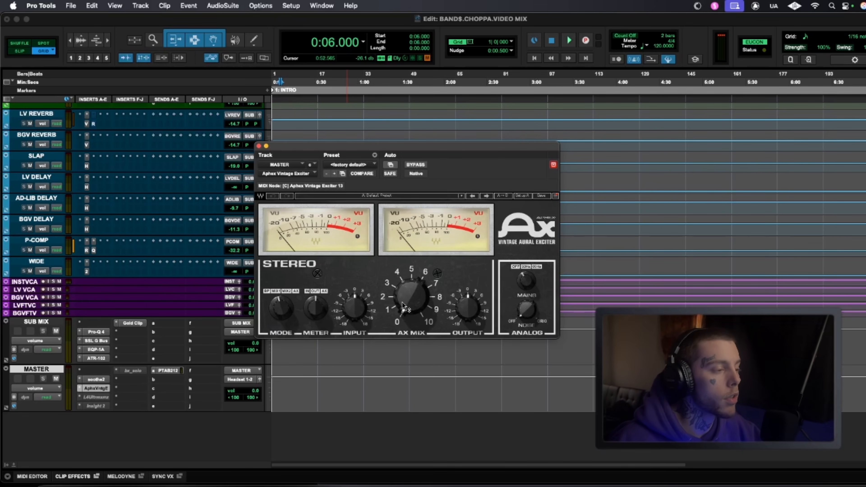
pyautogui.press('space')
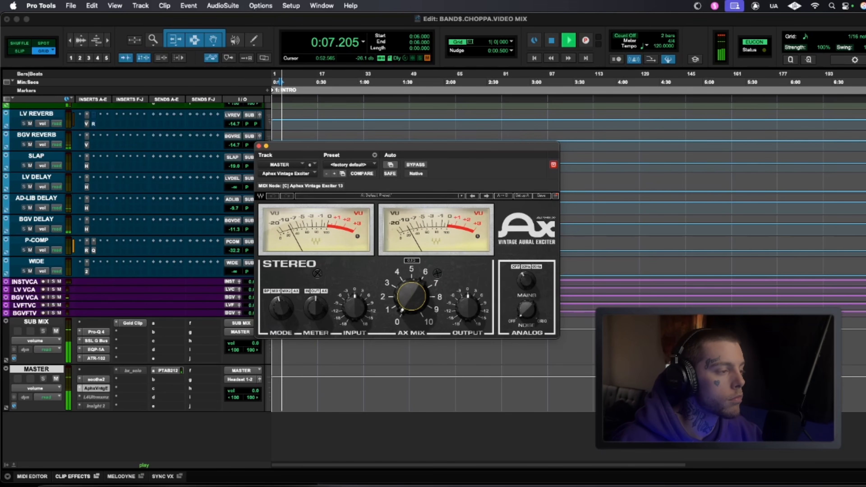
pyautogui.moveTo(411, 297); pyautogui.dragTo(411, 272)
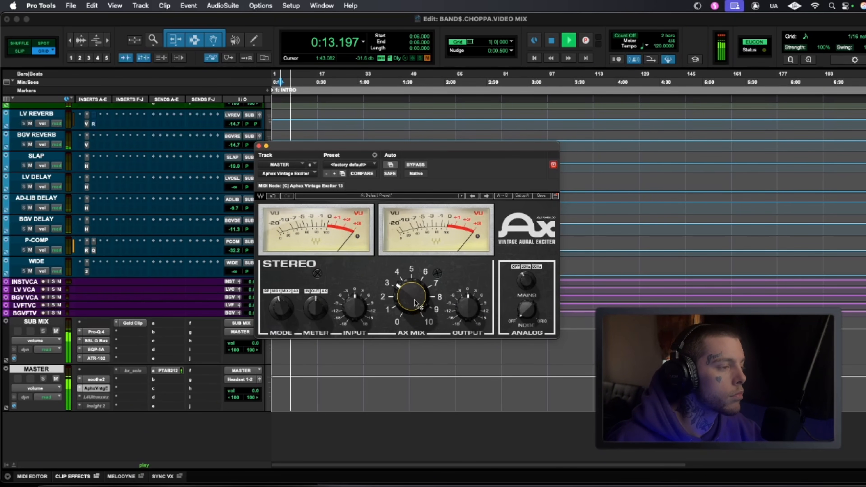
pyautogui.moveTo(415, 294)
pyautogui.mouseDown()
pyautogui.moveTo(414, 316)
pyautogui.moveTo(414, 297)
pyautogui.moveTo(413, 305)
pyautogui.mouseUp()
pyautogui.press('space')
# Make the Aphex Vintage Exciter on MASTER inactive
pyautogui.rightClick(94, 388)
pyautogui.click(115, 395)
pyautogui.rightClick(94, 388)
pyautogui.click(109, 400)
# Activate the L4 Ultramaximizer on MASTER and open its window
pyautogui.rightClick(100, 396)
pyautogui.click(106, 415)
pyautogui.click(96, 397)
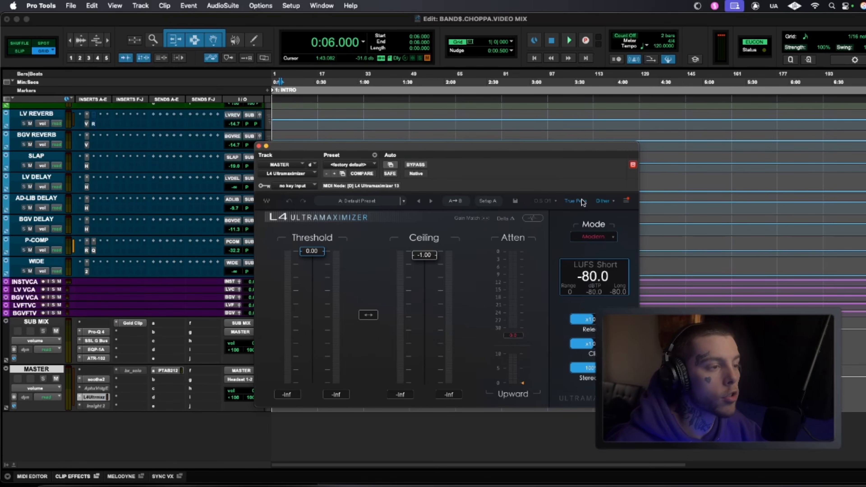
# Play from 0:06.000 and lower the L4 Ultramaximizer threshold to -6.75 and its ceiling to -1.10
pyautogui.press('space')
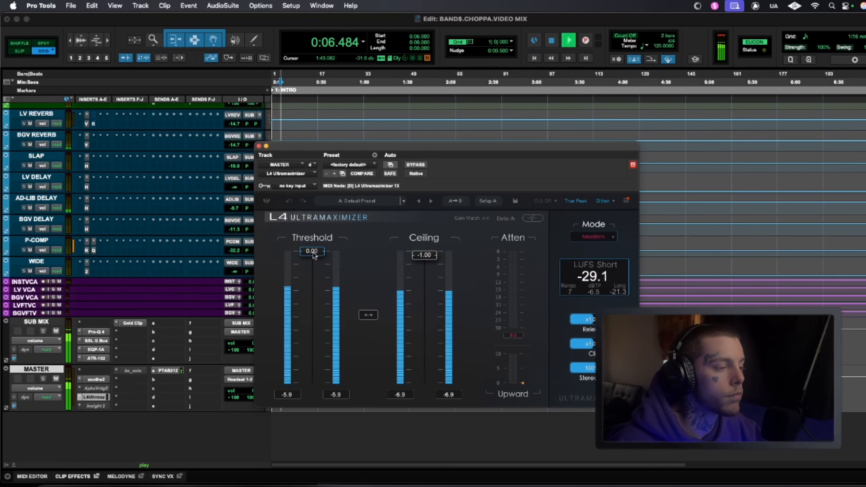
pyautogui.press('space')
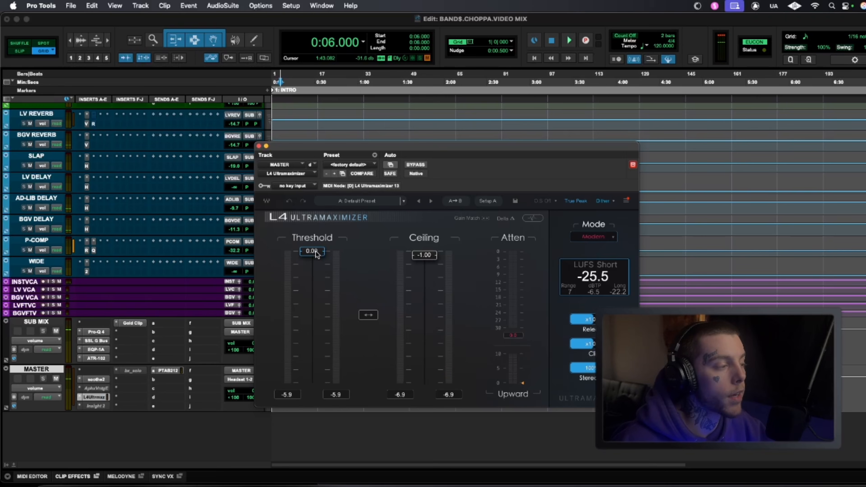
pyautogui.press('space')
pyautogui.press('space')
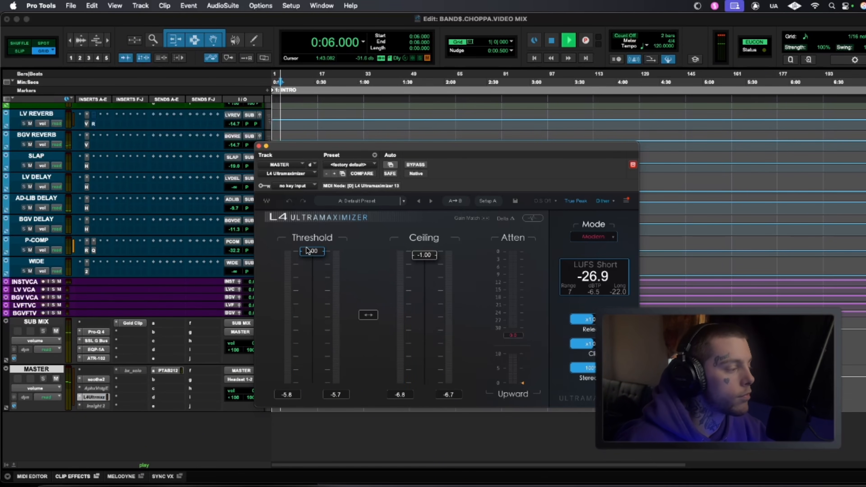
pyautogui.press('space')
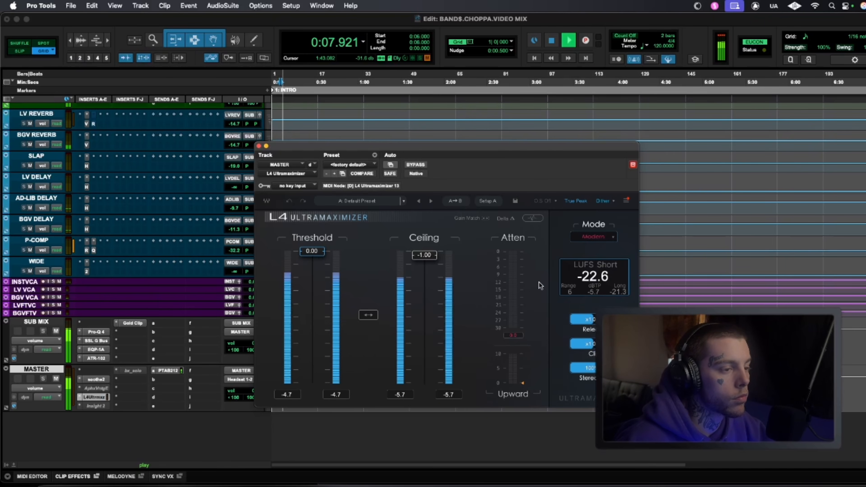
pyautogui.moveTo(312, 251); pyautogui.dragTo(312, 281)
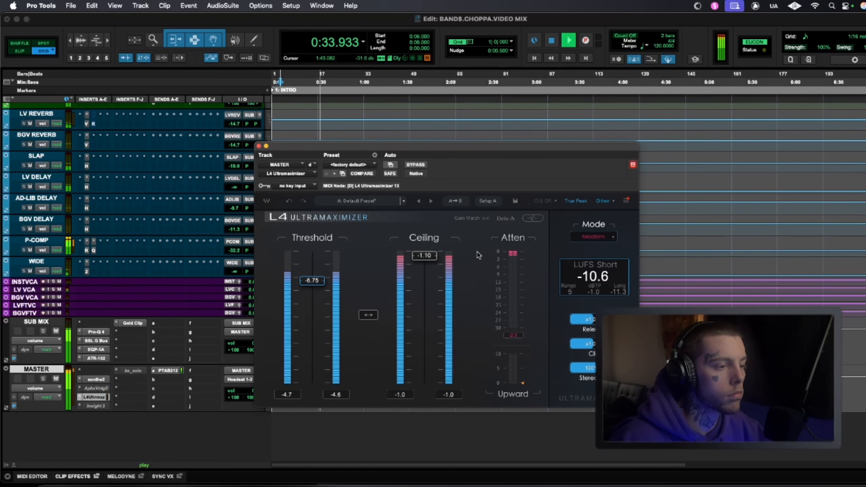
# Move the L4 Ultramaximizer window aside, then activate Insight 2 on MASTER and open it during playback
pyautogui.rightClick(98, 406)
pyautogui.click(105, 418)
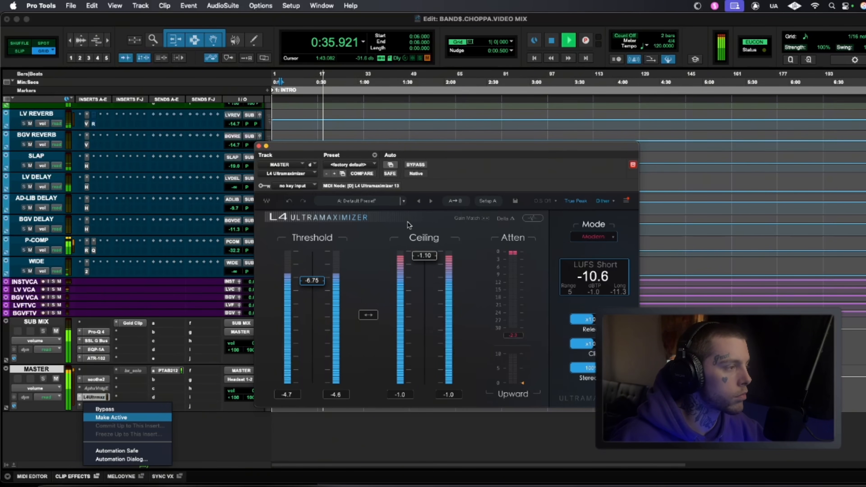
pyautogui.moveTo(428, 153); pyautogui.dragTo(680, 168)
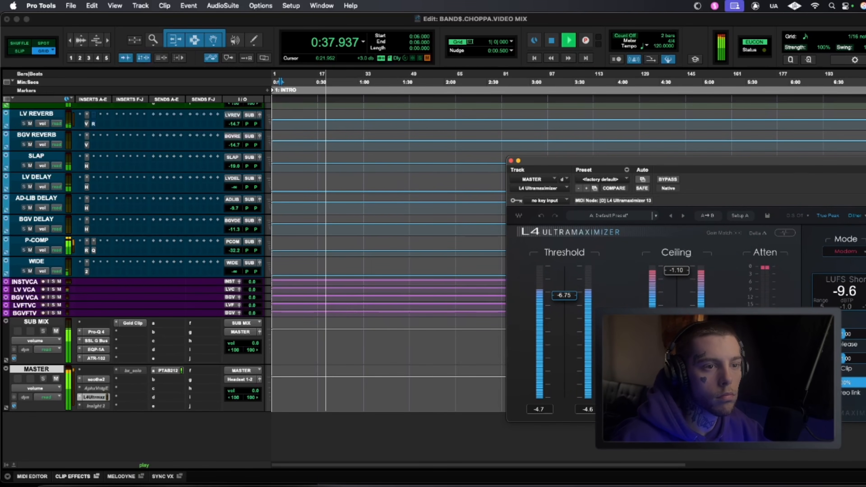
pyautogui.moveTo(818, 163); pyautogui.dragTo(855, 84)
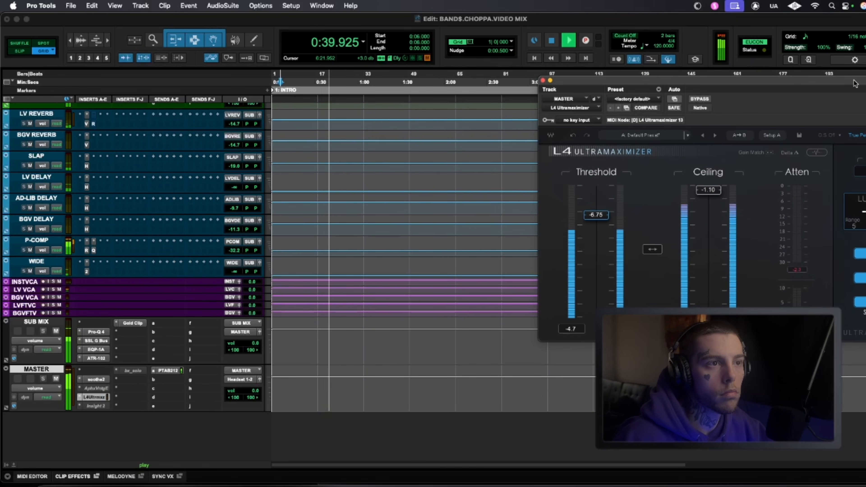
pyautogui.moveTo(794, 85); pyautogui.dragTo(806, 31)
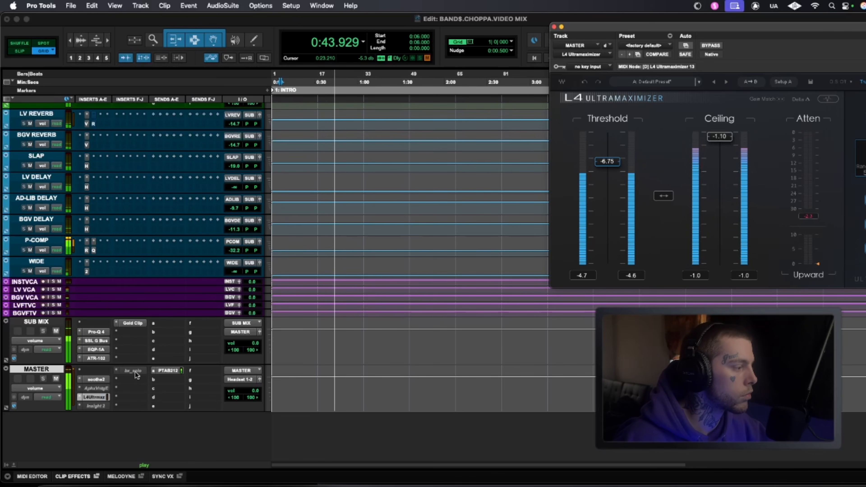
pyautogui.rightClick(99, 406)
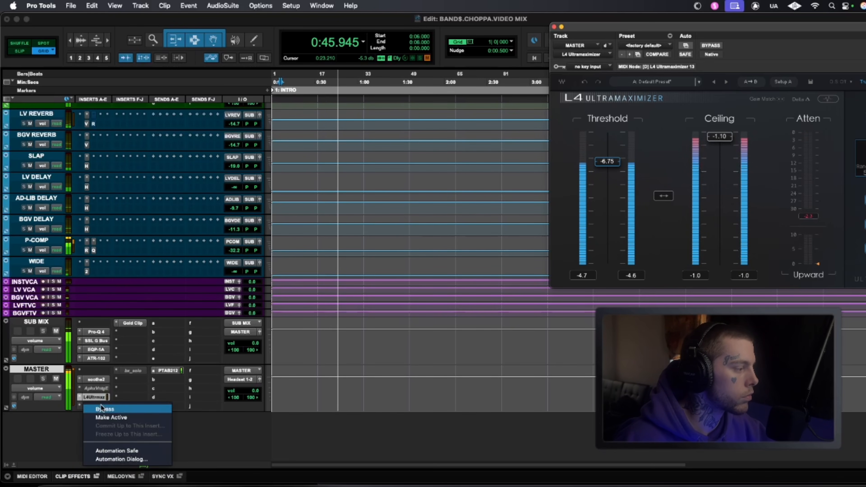
pyautogui.click(115, 413)
pyautogui.click(100, 405)
# Shrink the Insight 2 window, place it beside the L4 Ultramaximizer, and add the Sound Field meter
pyautogui.moveTo(580, 131); pyautogui.dragTo(184, 56)
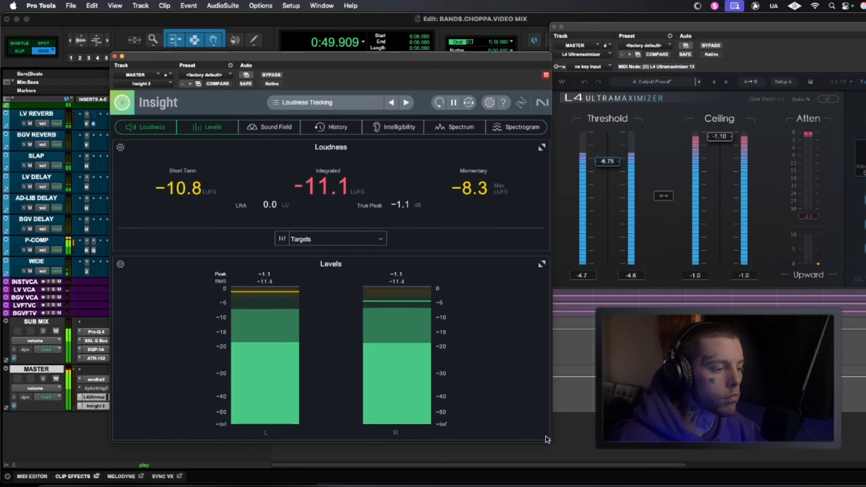
pyautogui.moveTo(548, 440); pyautogui.dragTo(356, 383)
pyautogui.moveTo(642, 25); pyautogui.dragTo(532, 26)
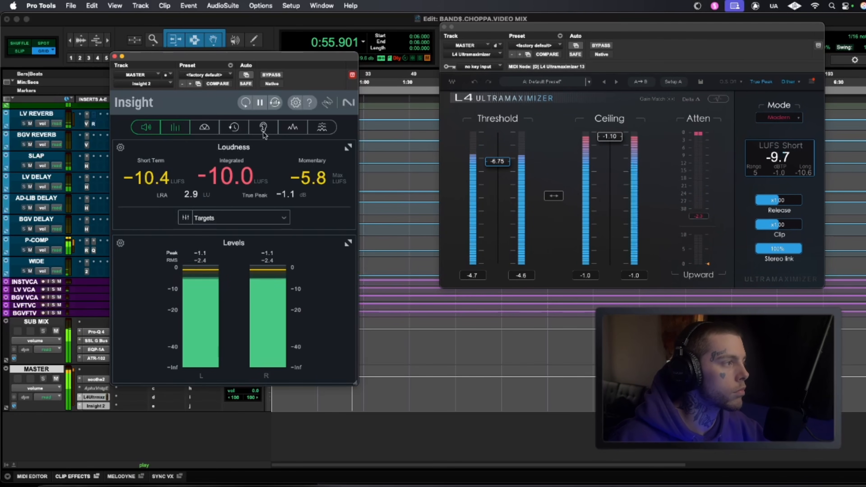
pyautogui.click(204, 127)
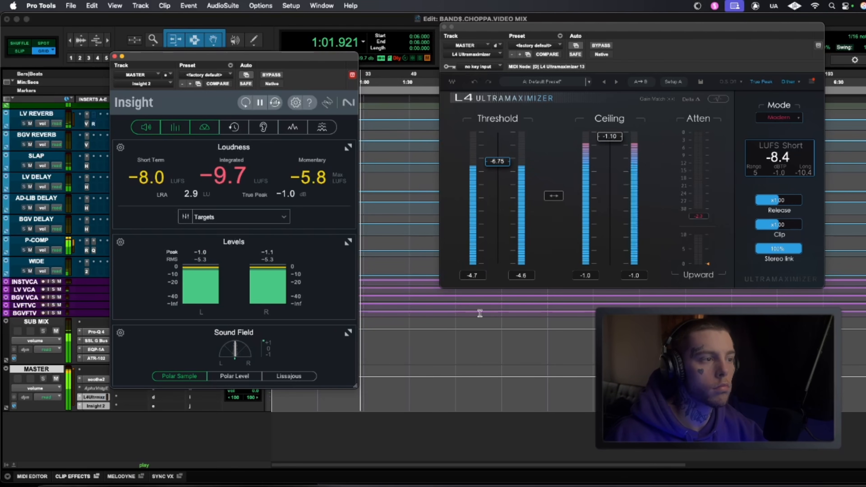
# Set the L4 Ultramaximizer ceiling to -1.14 and view Insight's Sound Field in Polar Level, returning it to Polar Sample
pyautogui.moveTo(609, 137); pyautogui.dragTo(610, 138)
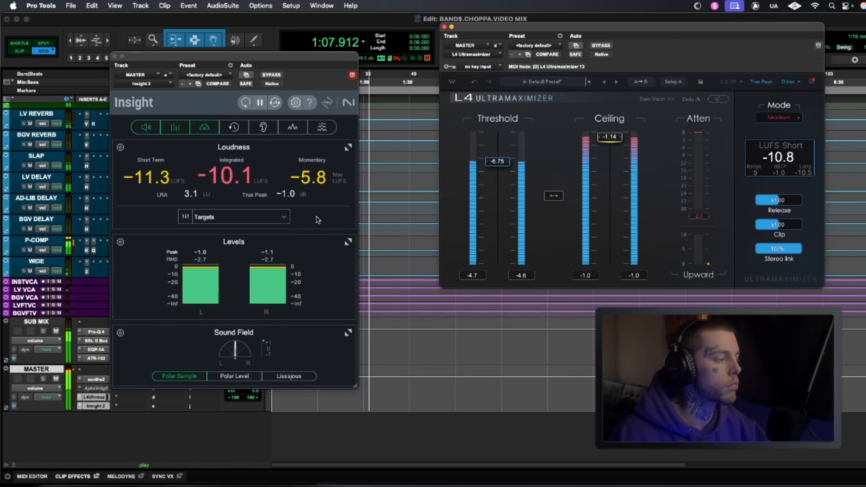
pyautogui.click(240, 376)
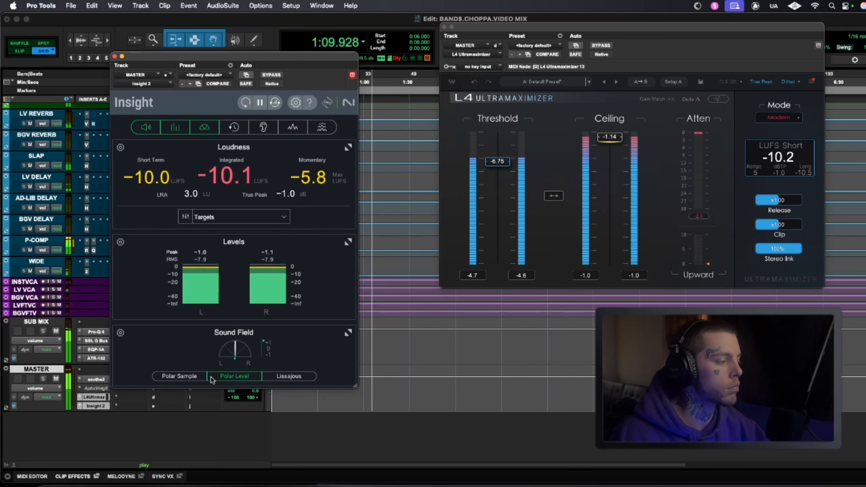
pyautogui.click(182, 377)
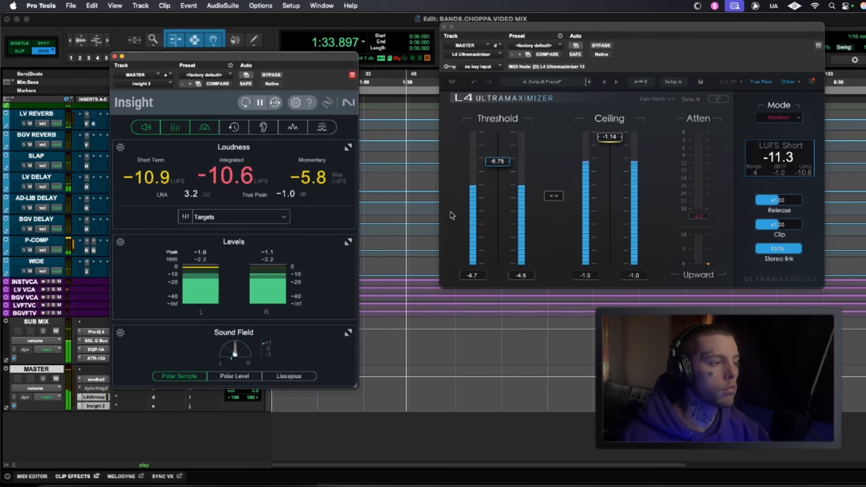
# Stop playback and close the Insight 2 and L4 Ultramaximizer windows
pyautogui.press('space')
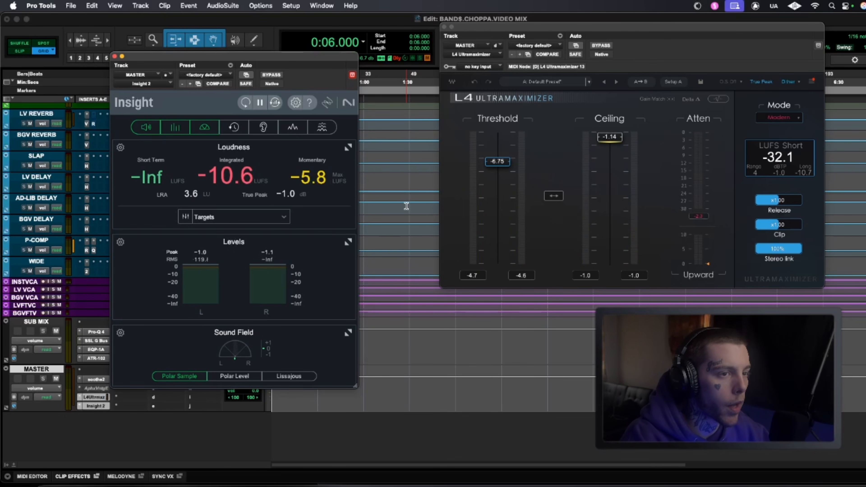
pyautogui.click(115, 56)
pyautogui.click(444, 27)
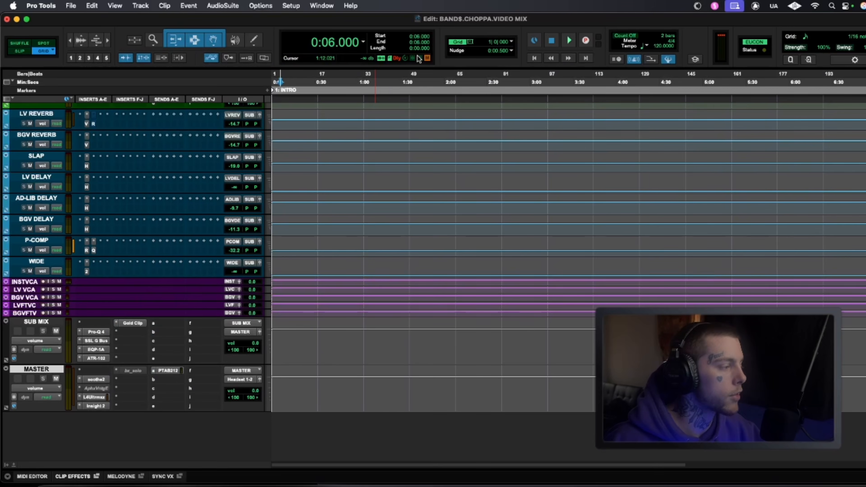
pyautogui.scroll(10, 409, 239)
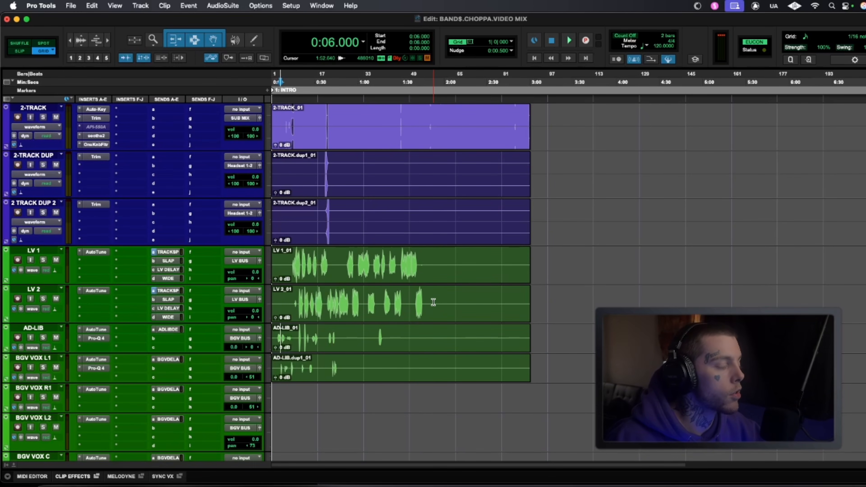
pyautogui.scroll(-3, 416, 300)
pyautogui.scroll(3, 412, 306)
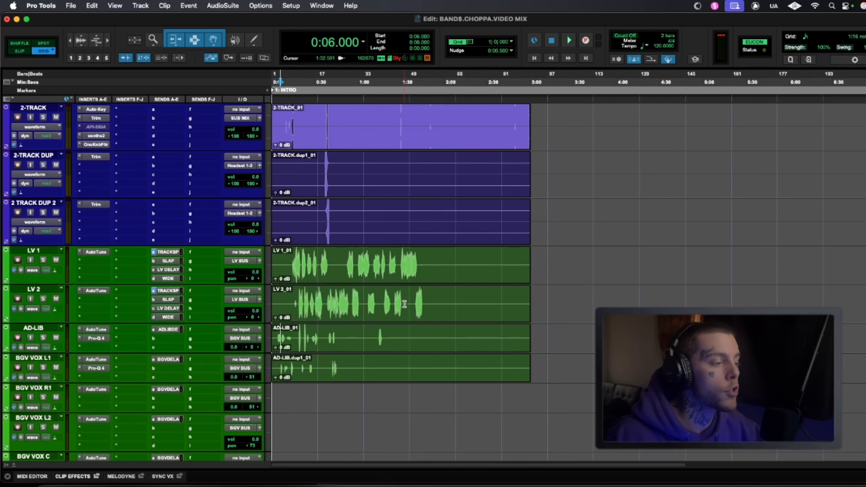
pyautogui.scroll(-15, 409, 302)
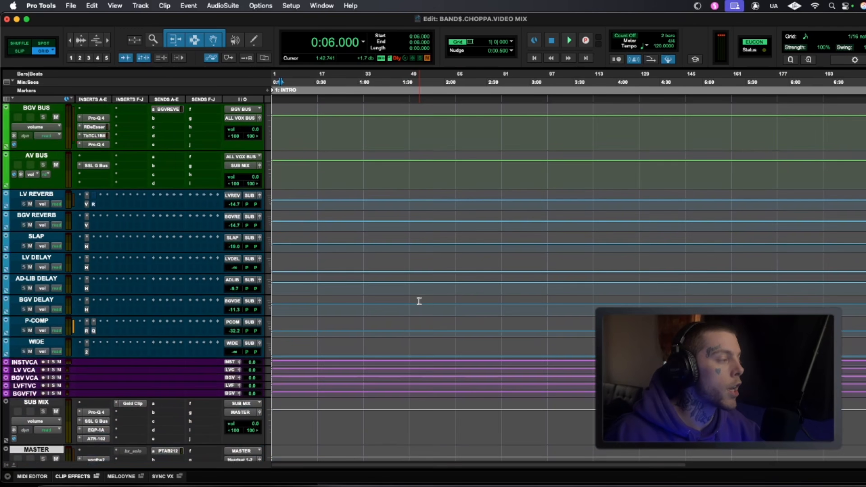
pyautogui.scroll(15, 418, 301)
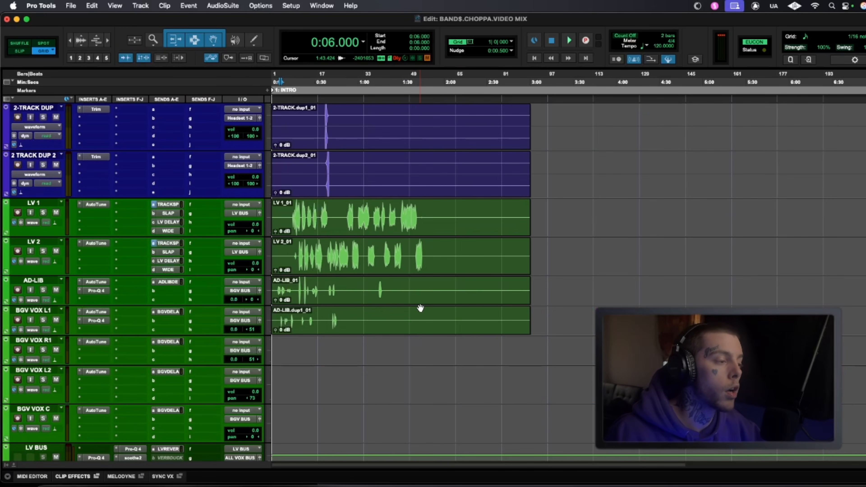
pyautogui.scroll(2, 407, 296)
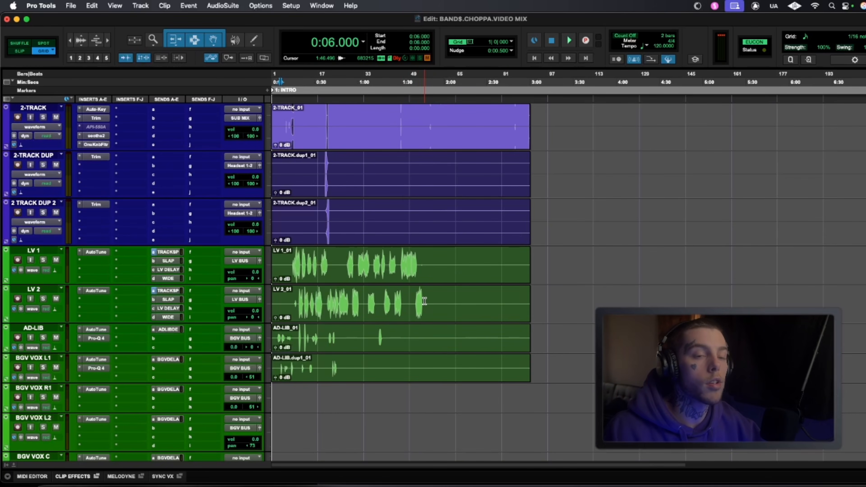